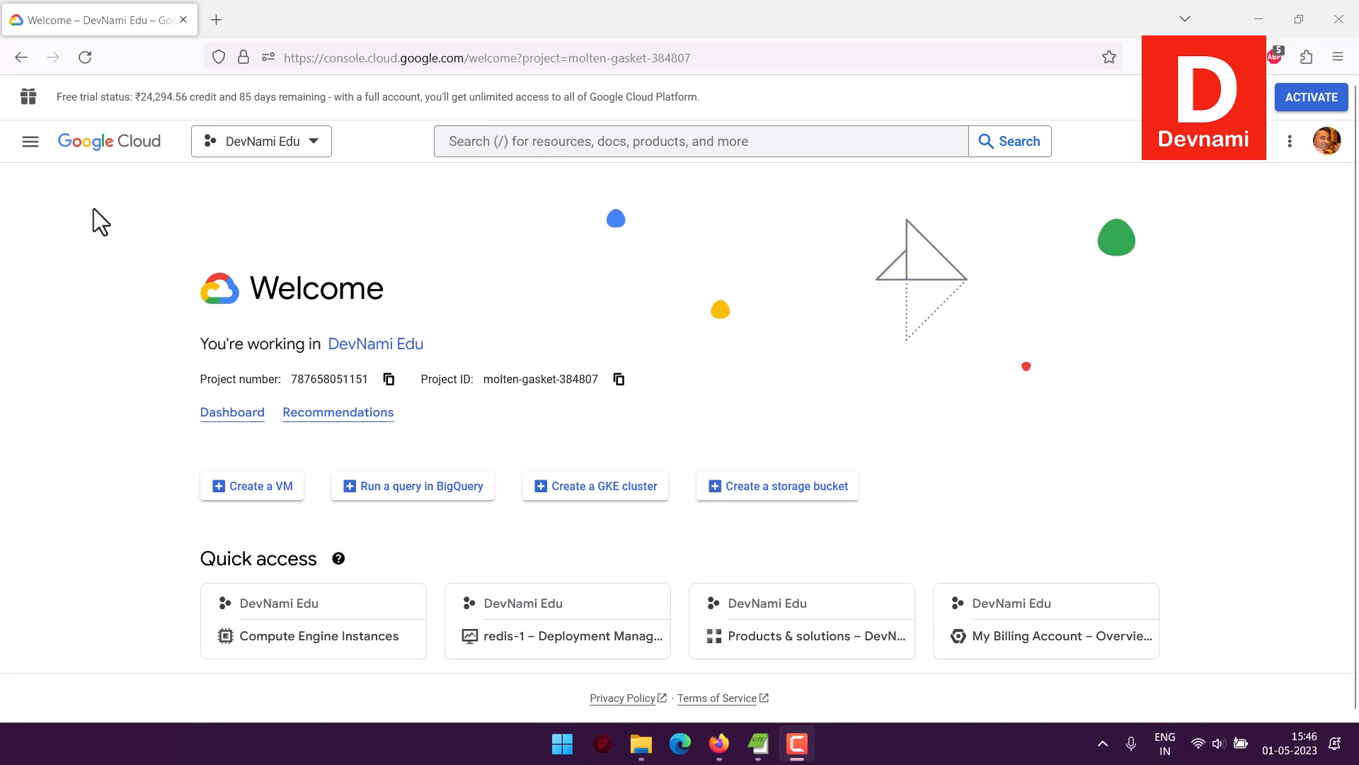
Open the VM instances page of Compute Engine for the DevNami Edu project.
{"action": "left_click", "coordinate": [32, 144]}
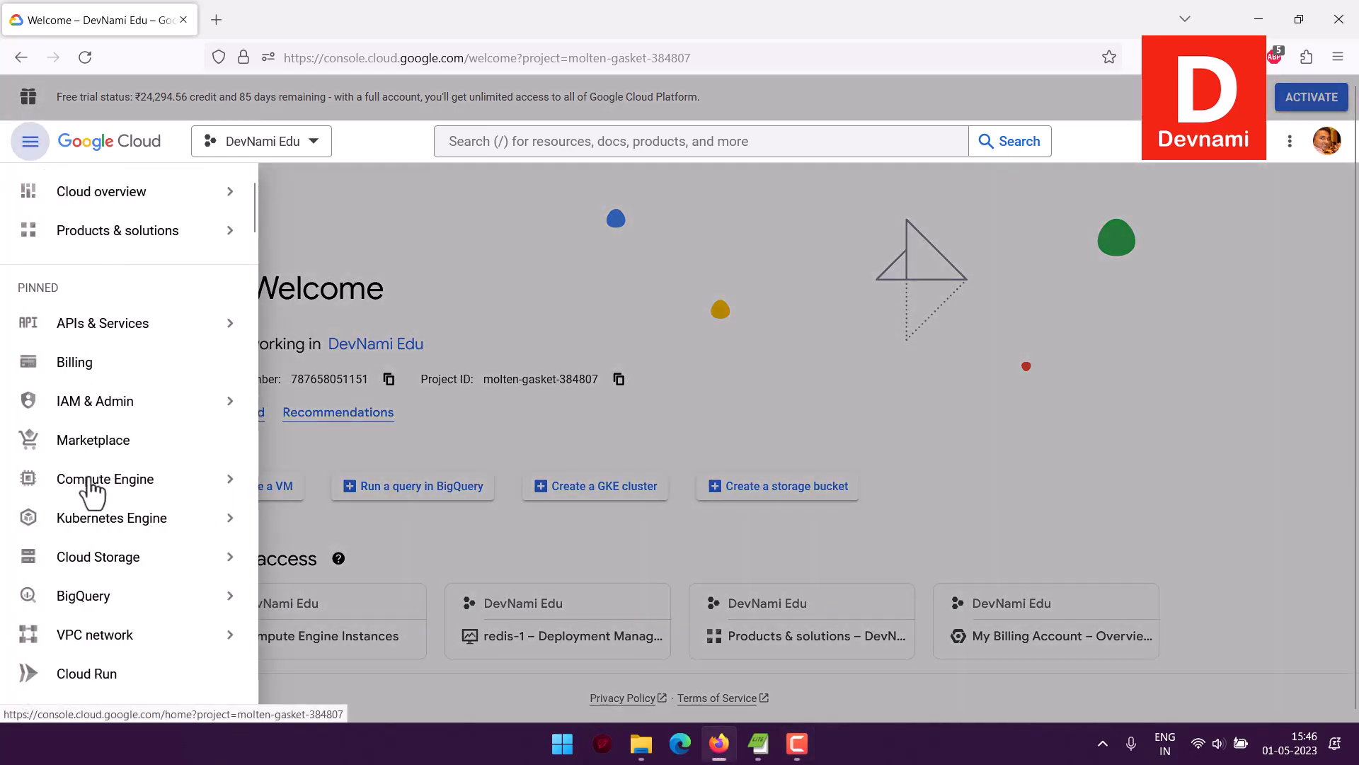
{"action": "mouse_move", "coordinate": [191, 486]}
{"action": "left_click", "coordinate": [307, 134]}
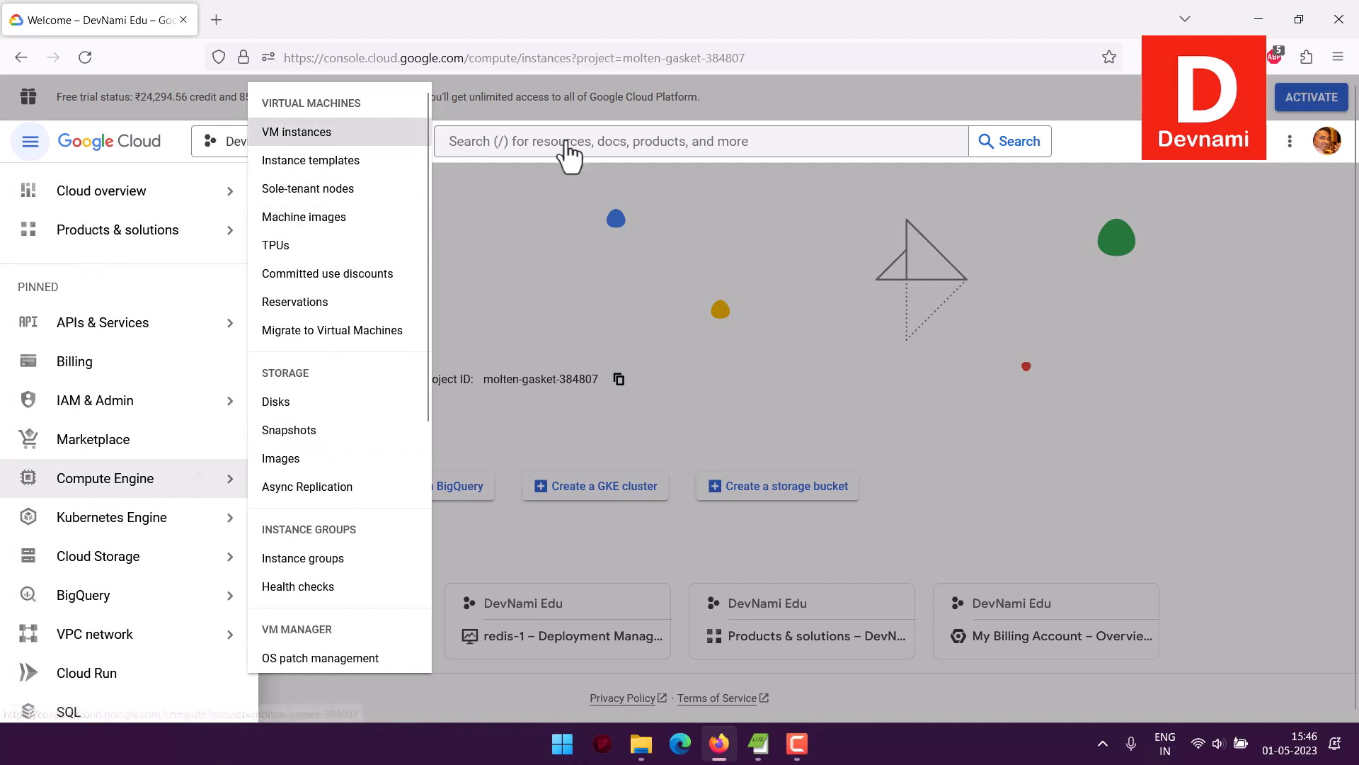
{"action": "left_click", "coordinate": [577, 227]}
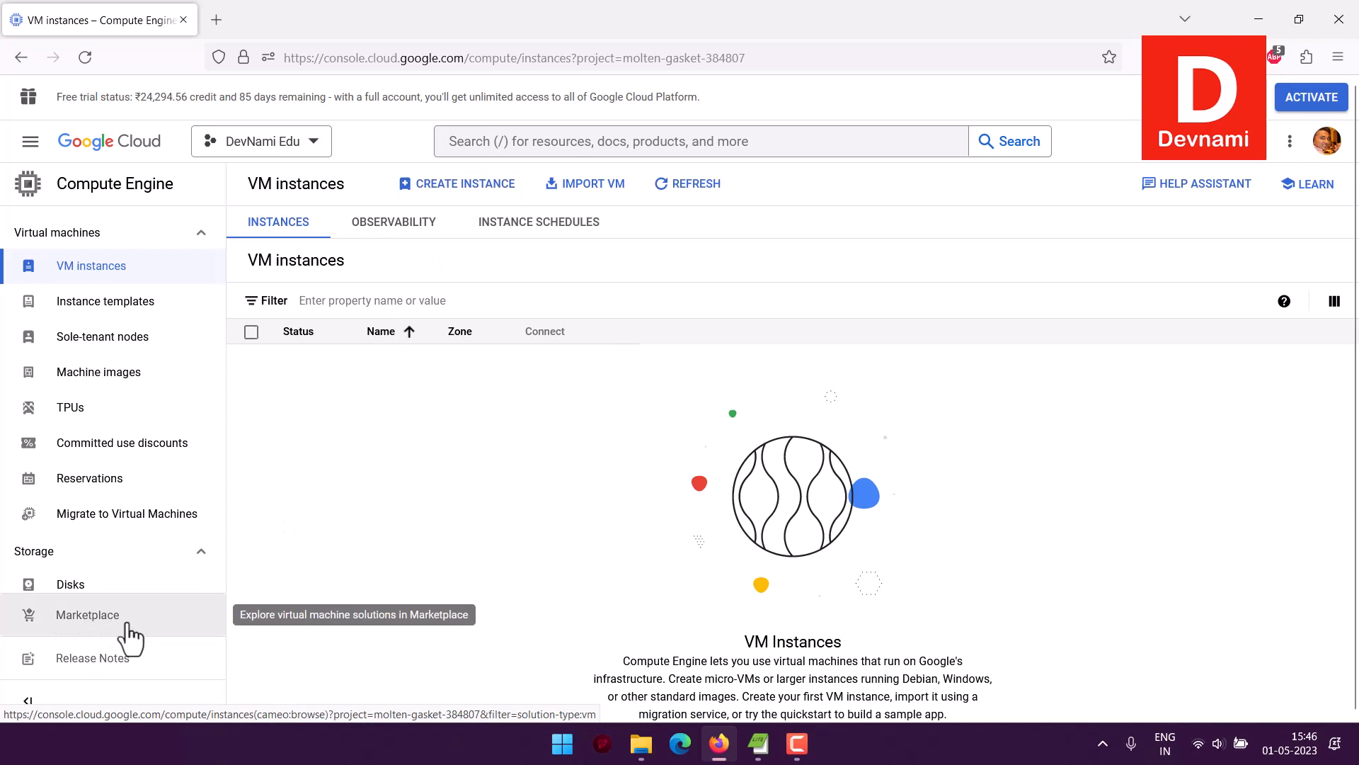
Start creating an instance from a Marketplace solution and filter the virtual machine offerings to Free.
{"action": "left_click", "coordinate": [477, 198]}
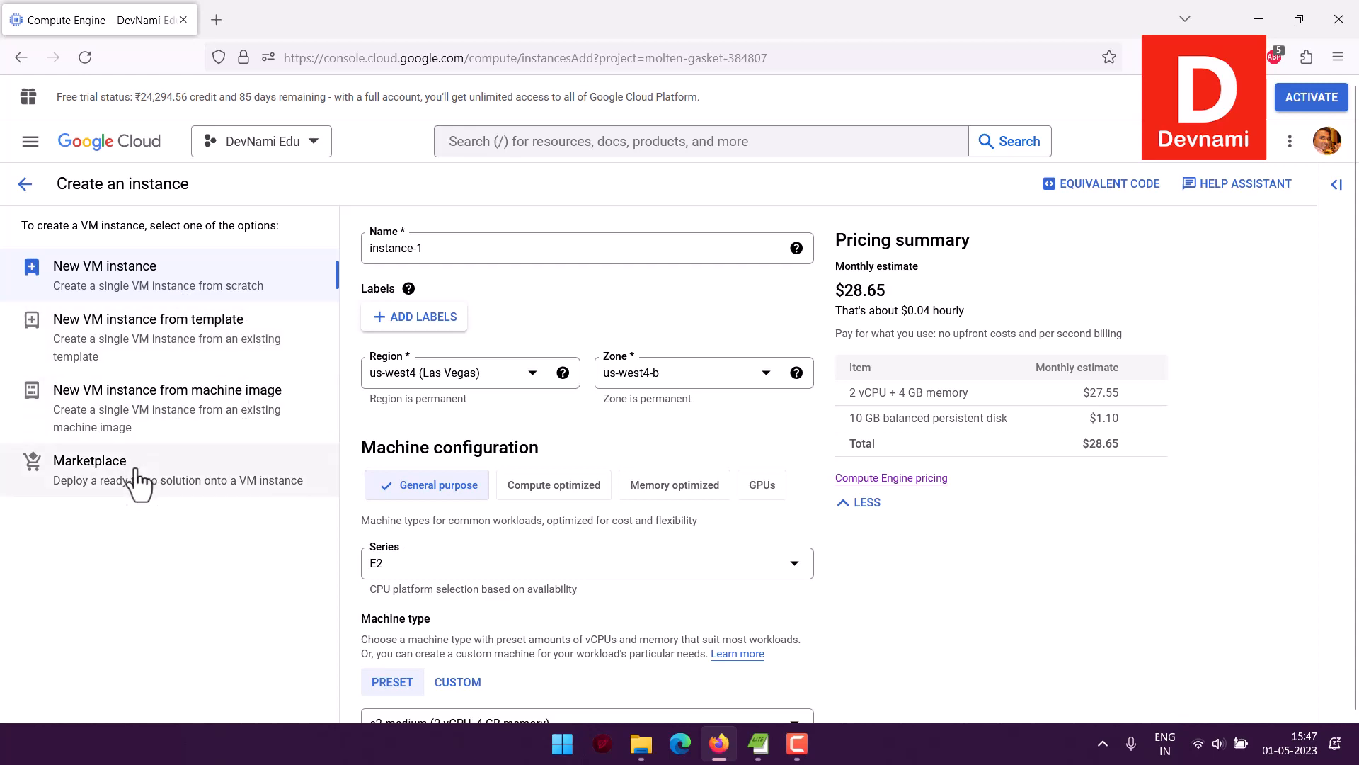
{"action": "left_click", "coordinate": [7, 465]}
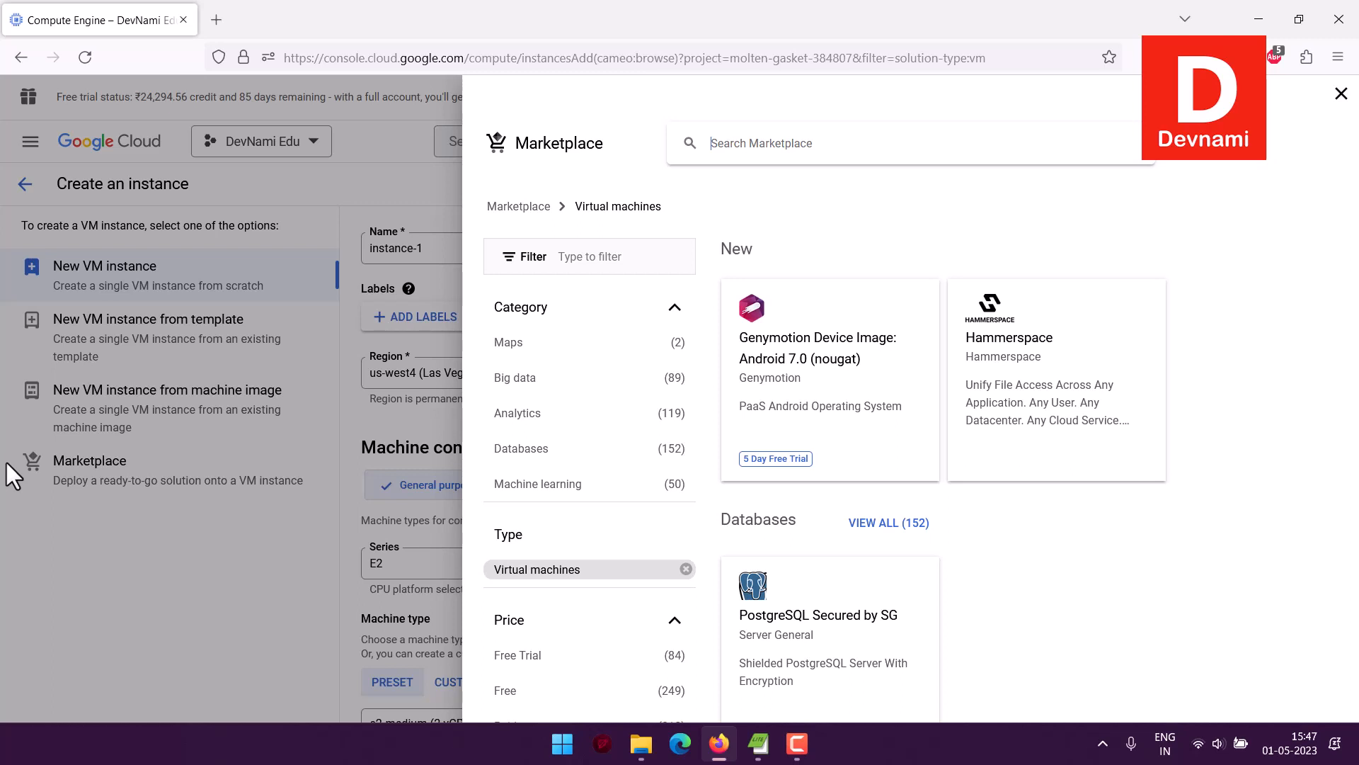
{"action": "left_click", "coordinate": [519, 691]}
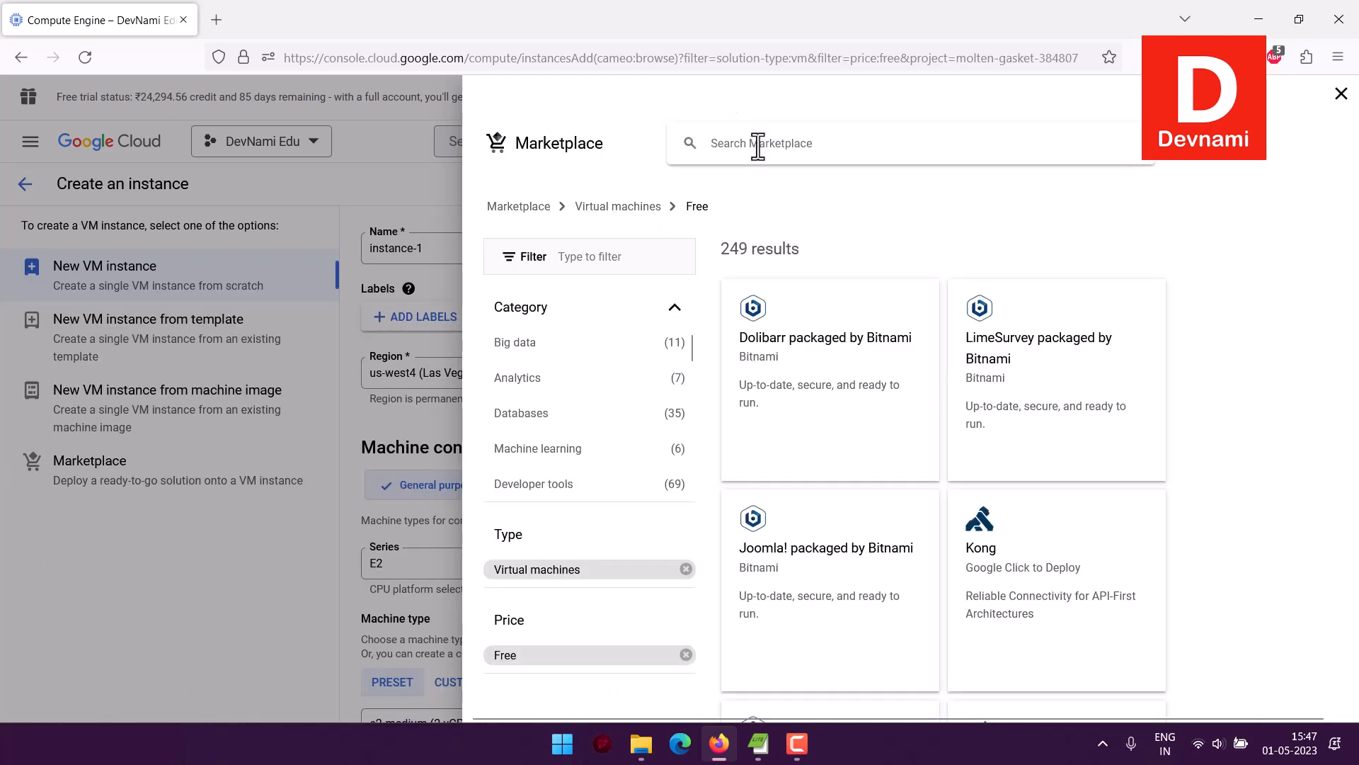
Search Marketplace for "couchdb" and open the CouchDB product published by Google Click to Deploy.
{"action": "left_click", "coordinate": [758, 149]}
{"action": "type", "text": "couchdb"}
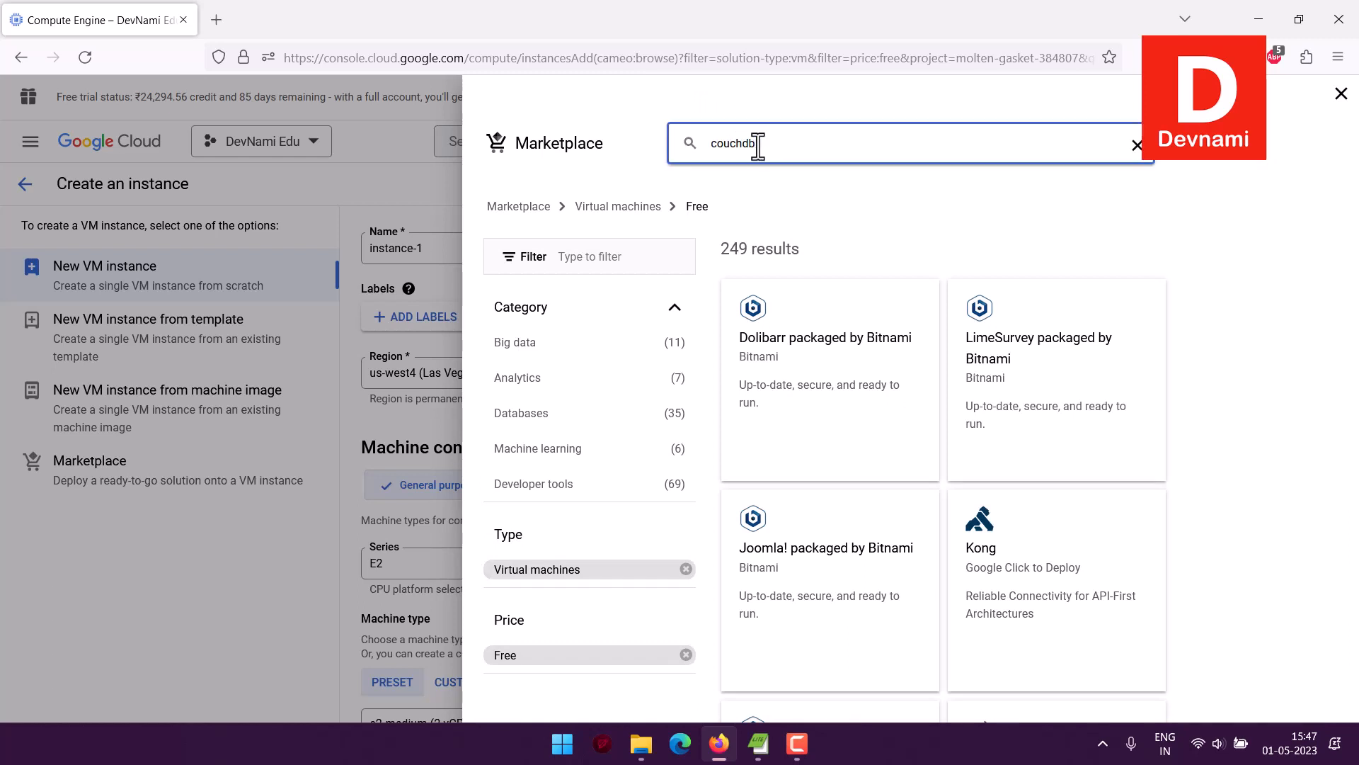
{"action": "key", "text": "Return"}
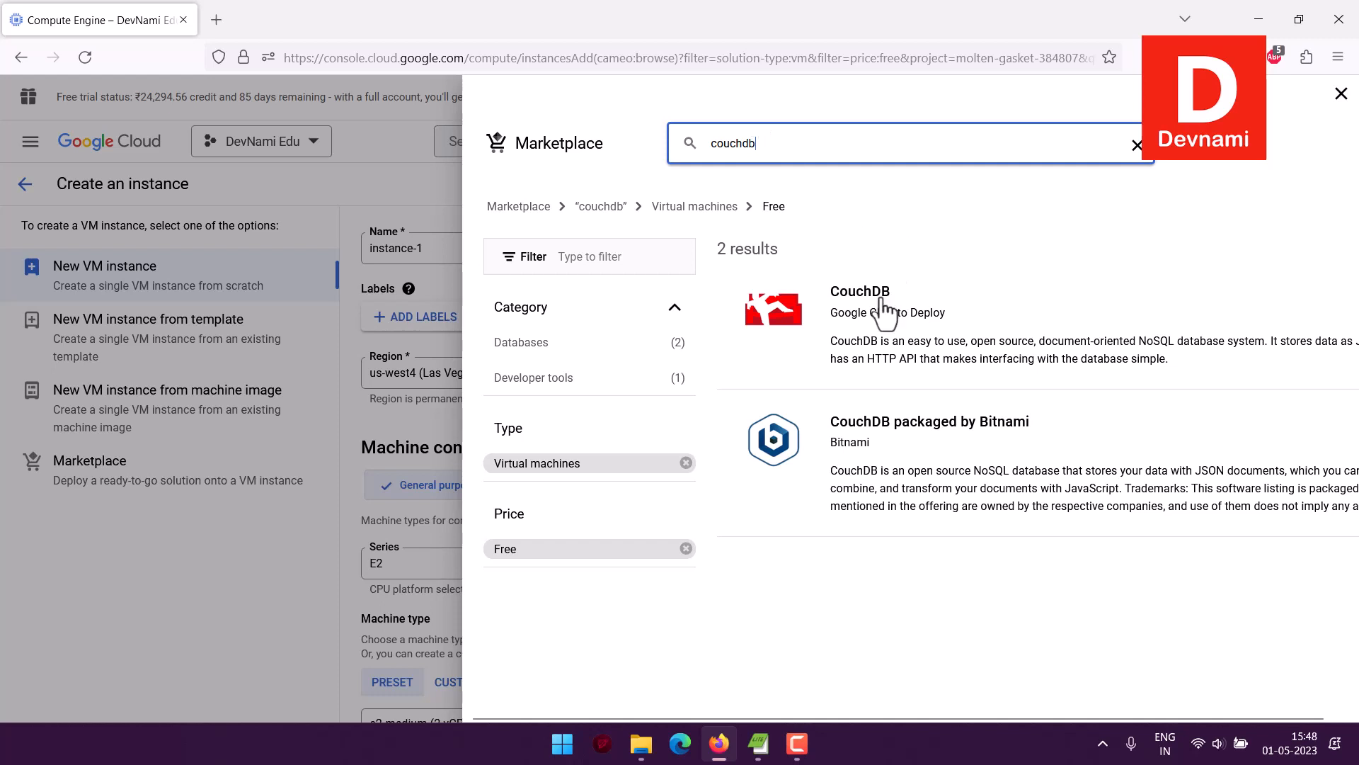
{"action": "left_click", "coordinate": [946, 304]}
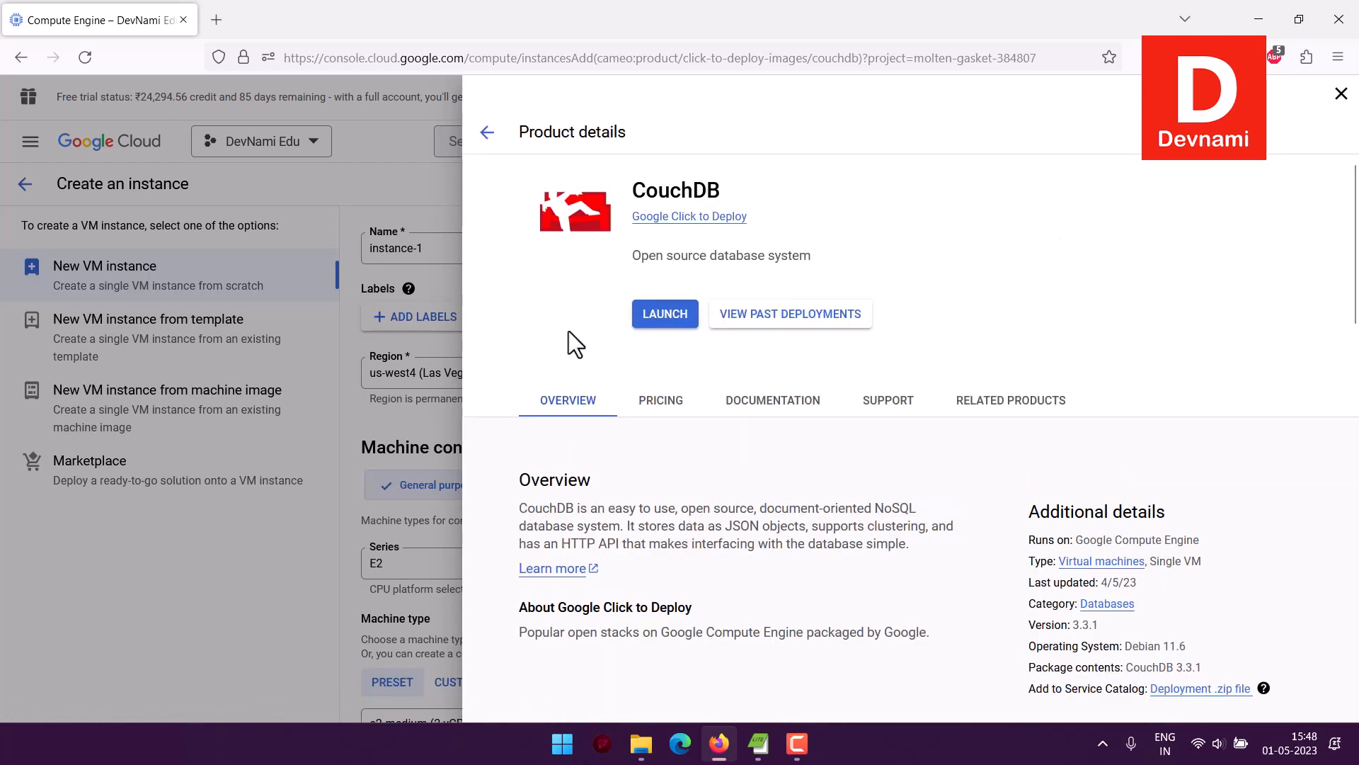
Examine CouchDB's pricing, including the usage fee, VM infrastructure fee, sustained use discount and estimated monthly total.
{"action": "left_click", "coordinate": [669, 405]}
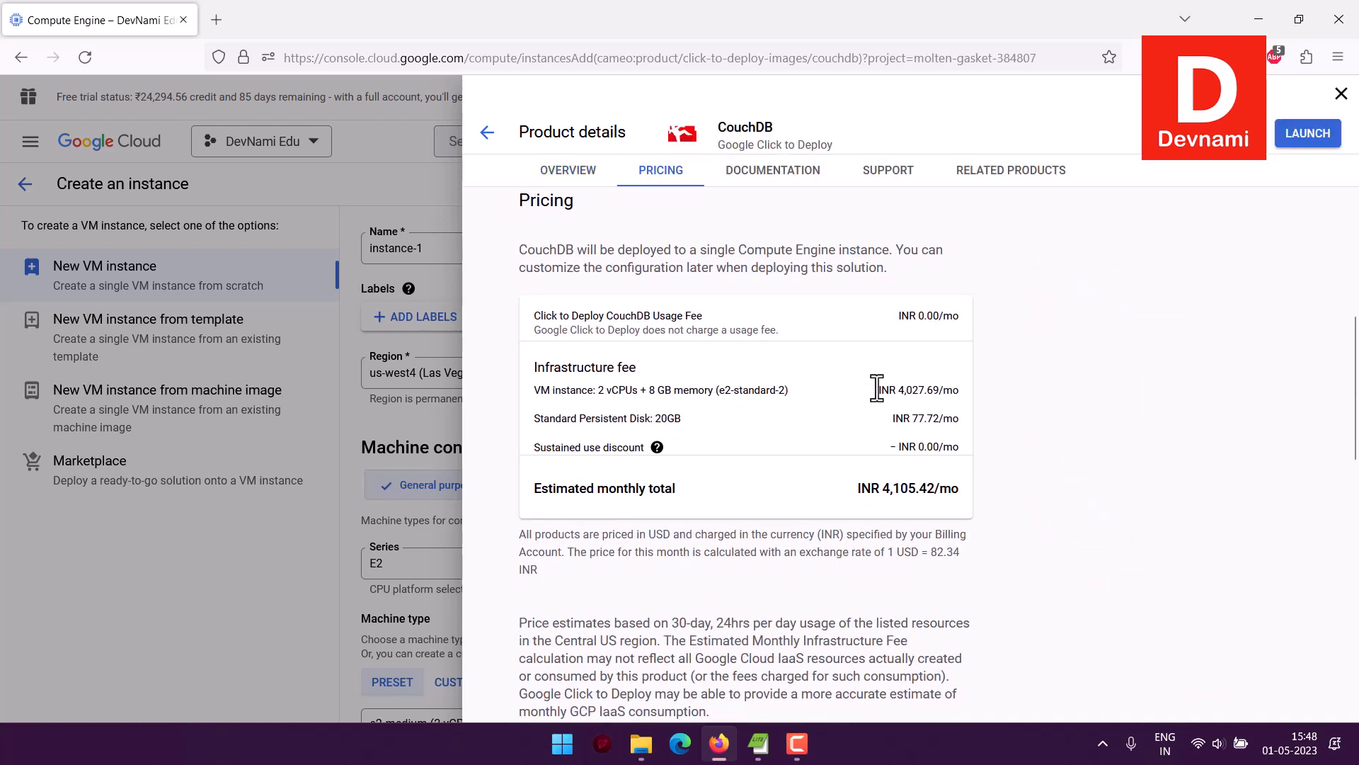
{"action": "left_click_drag", "start_coordinate": [541, 390], "coordinate": [674, 388]}
{"action": "left_click_drag", "start_coordinate": [659, 389], "coordinate": [773, 394]}
{"action": "left_click", "coordinate": [821, 392]}
{"action": "left_click", "coordinate": [809, 400]}
{"action": "left_click_drag", "start_coordinate": [877, 390], "coordinate": [954, 459]}
{"action": "left_click", "coordinate": [954, 459]}
{"action": "left_click_drag", "start_coordinate": [883, 489], "coordinate": [976, 499]}
{"action": "left_click", "coordinate": [975, 499]}
{"action": "scroll", "coordinate": [802, 333], "scroll_direction": "up", "scroll_amount": 10}
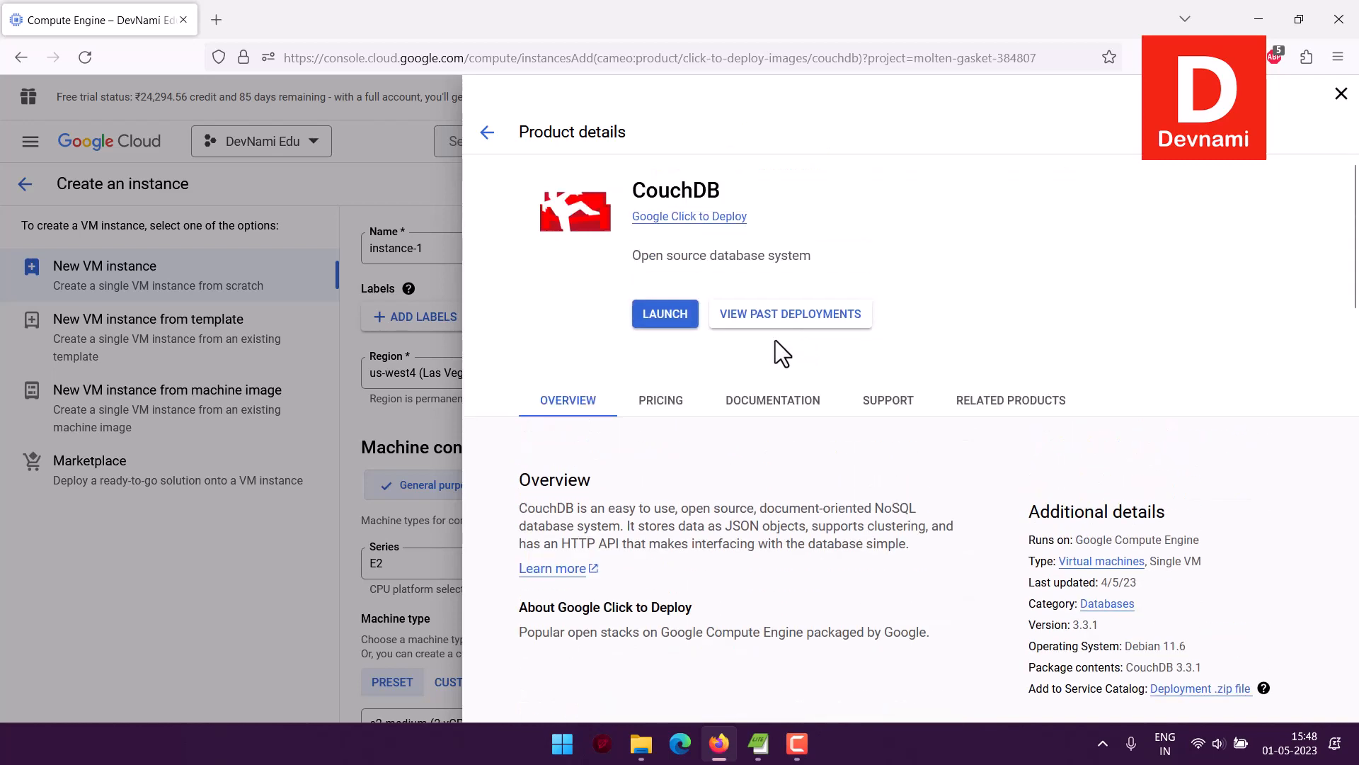
Launch the CouchDB product to open its new deployment configuration.
{"action": "left_click", "coordinate": [664, 315]}
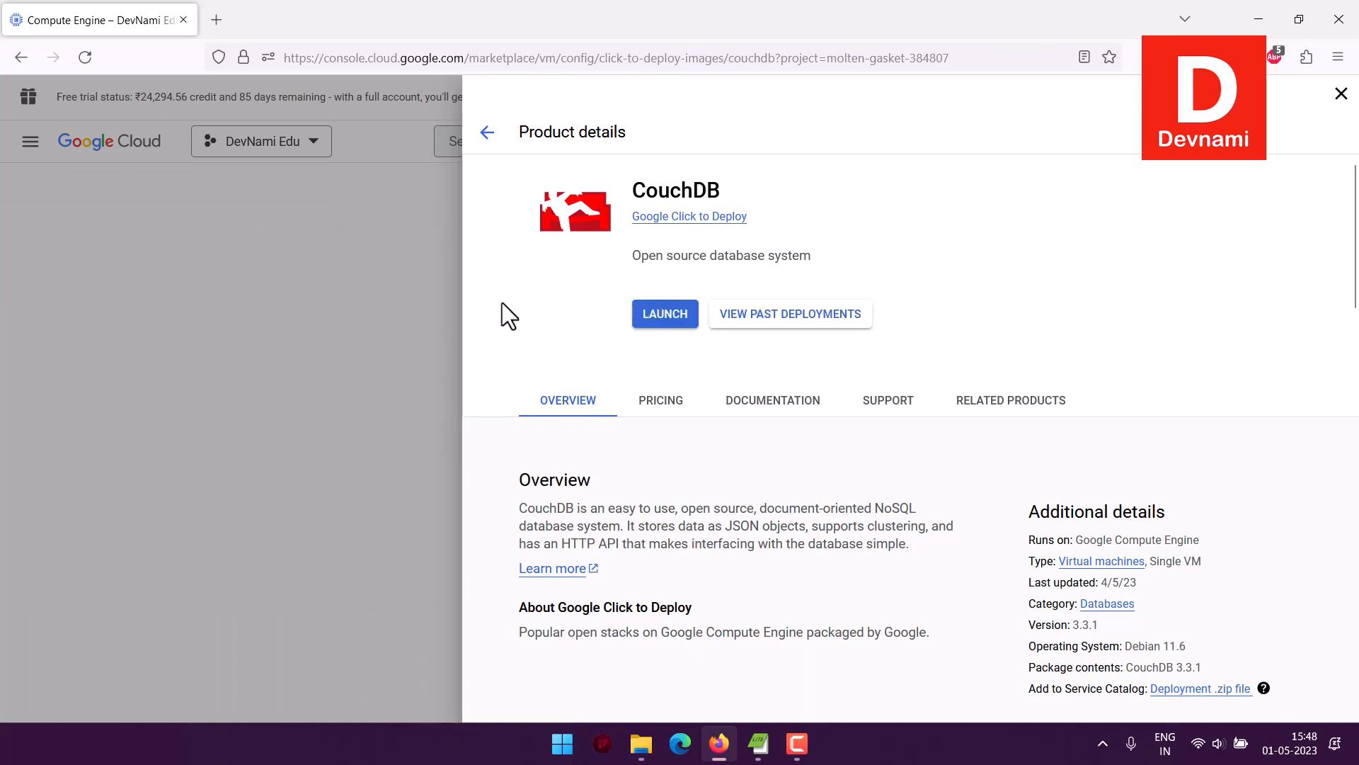
{"action": "left_click", "coordinate": [654, 316]}
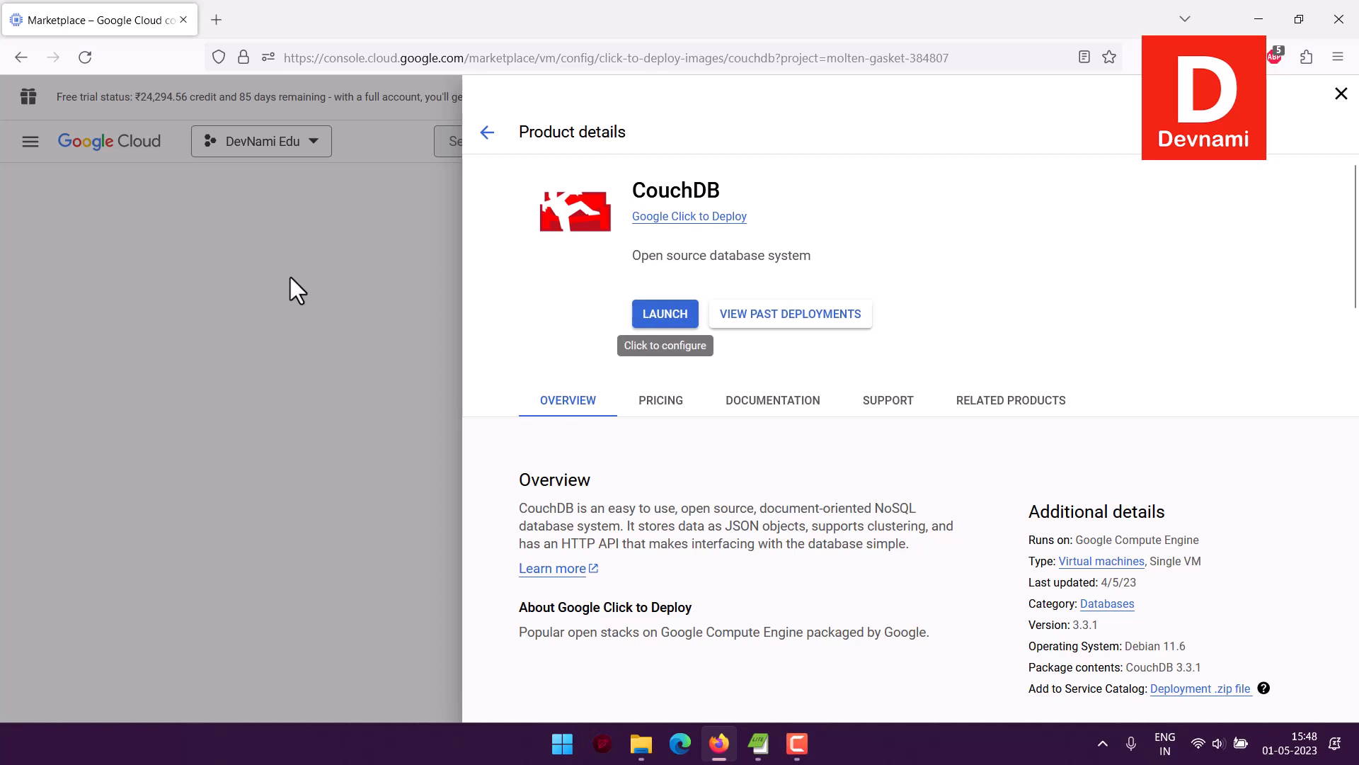
{"action": "left_click_drag", "start_coordinate": [664, 347], "coordinate": [664, 325]}
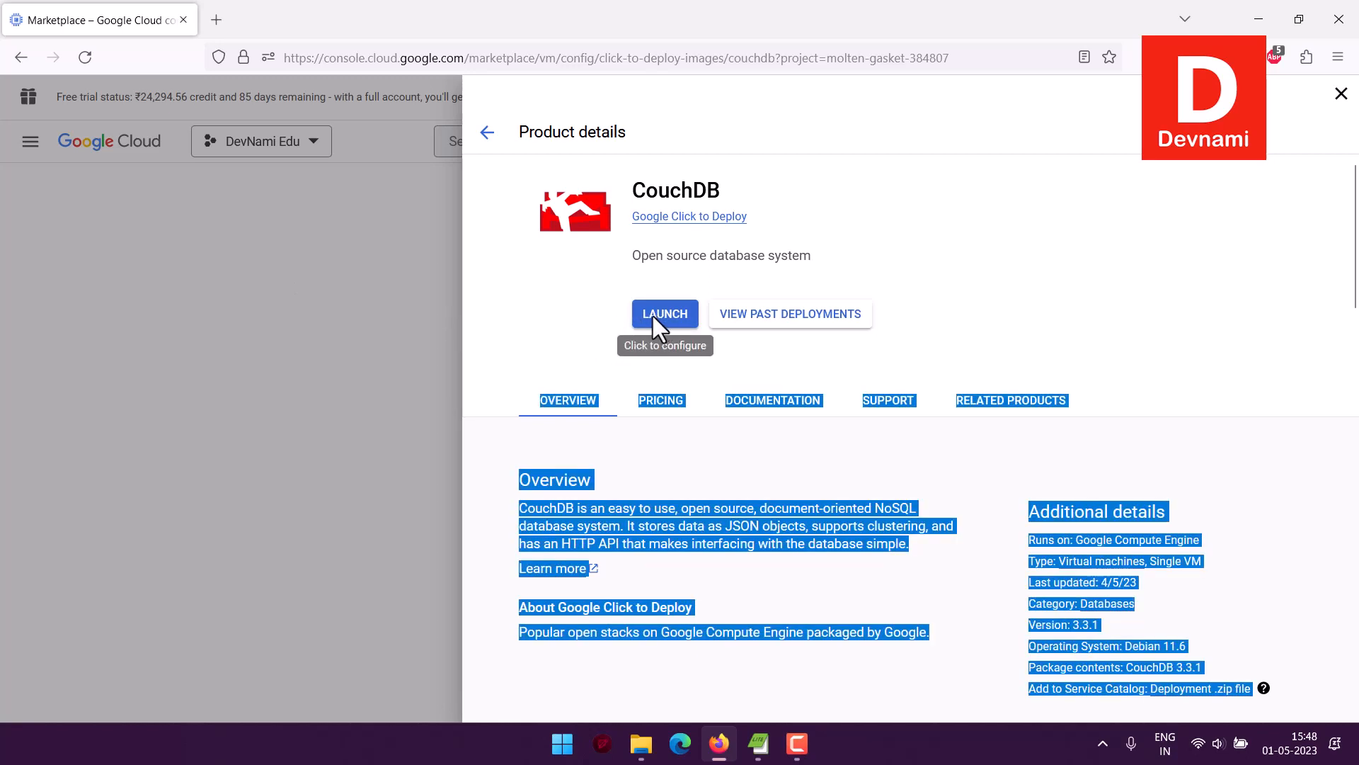
{"action": "left_click", "coordinate": [652, 316]}
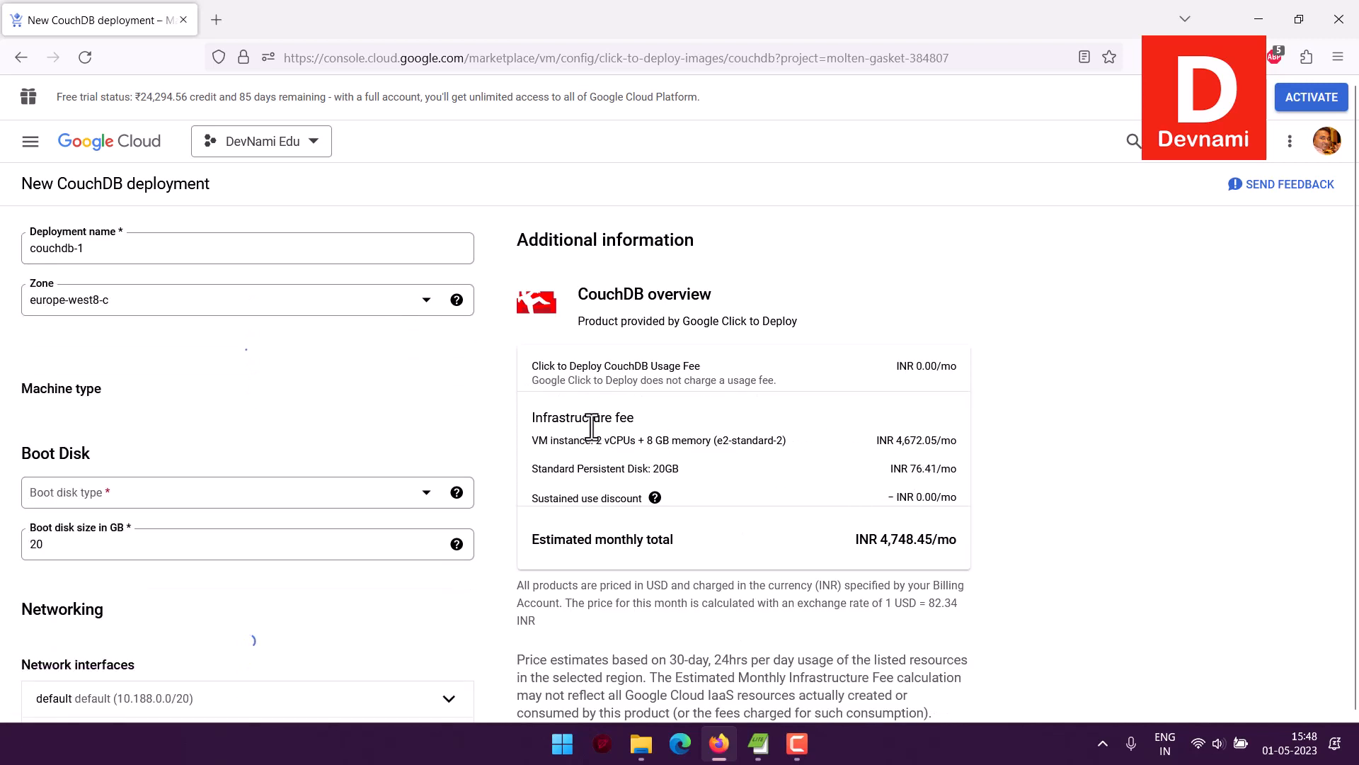
Set the CouchDB deployment's machine type to e2-small with 2 GB memory.
{"action": "left_click_drag", "start_coordinate": [587, 427], "coordinate": [823, 446]}
{"action": "left_click", "coordinate": [823, 444]}
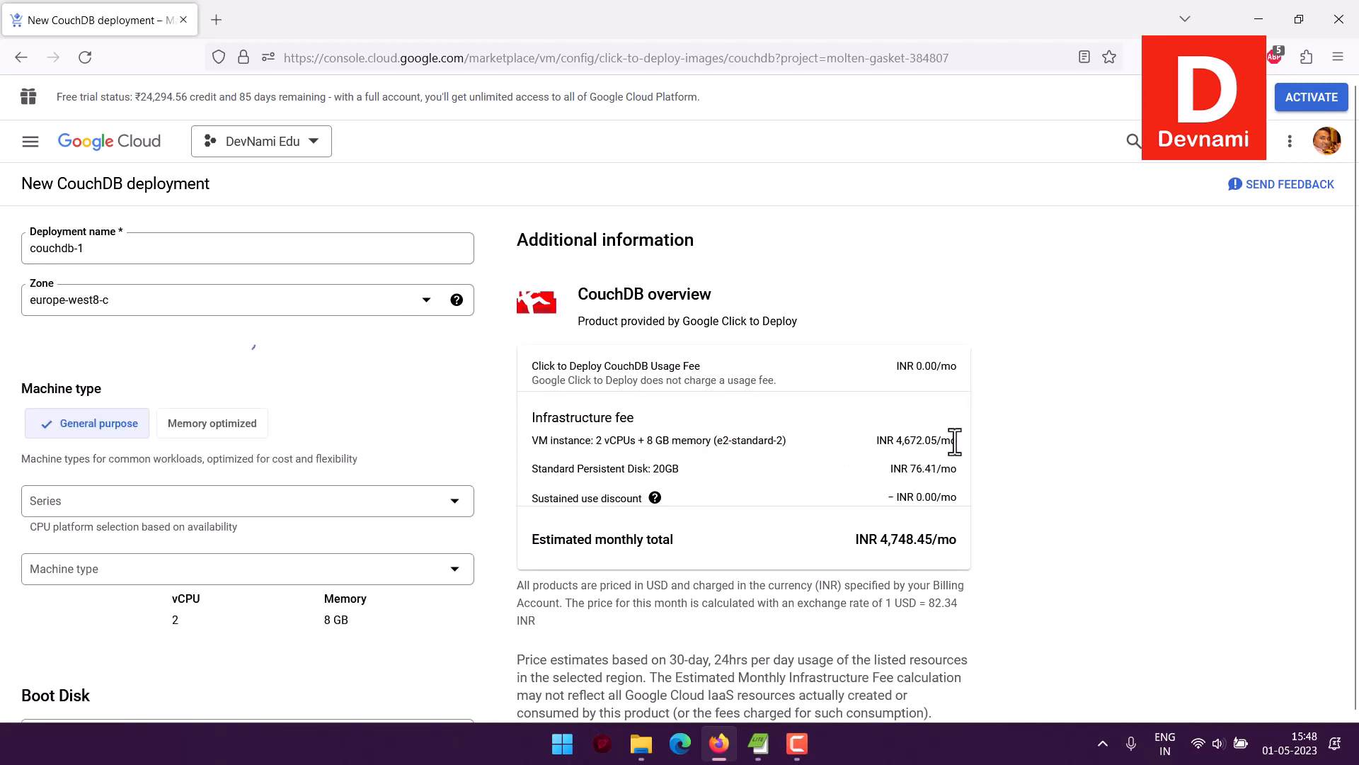
{"action": "scroll", "coordinate": [975, 439], "scroll_direction": "down", "scroll_amount": 2}
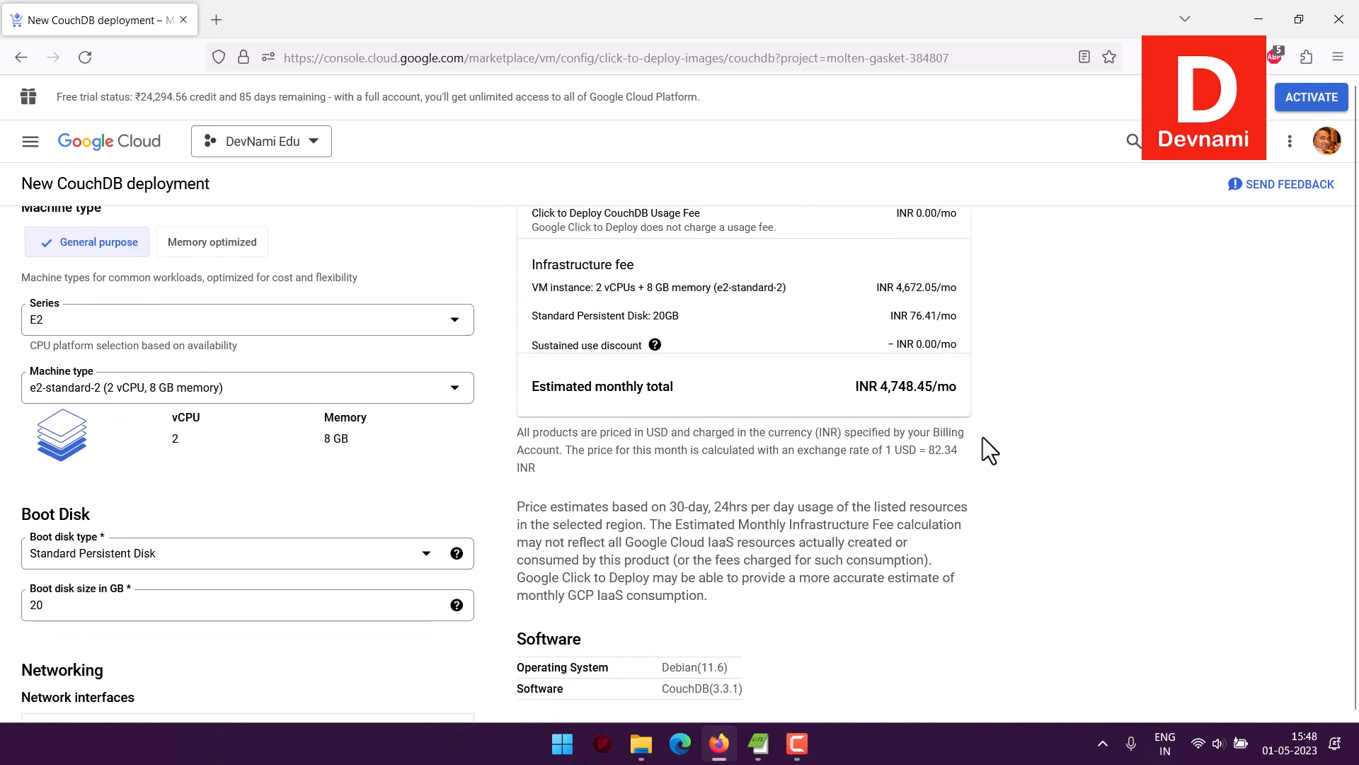
{"action": "scroll", "coordinate": [986, 449], "scroll_direction": "up", "scroll_amount": 1}
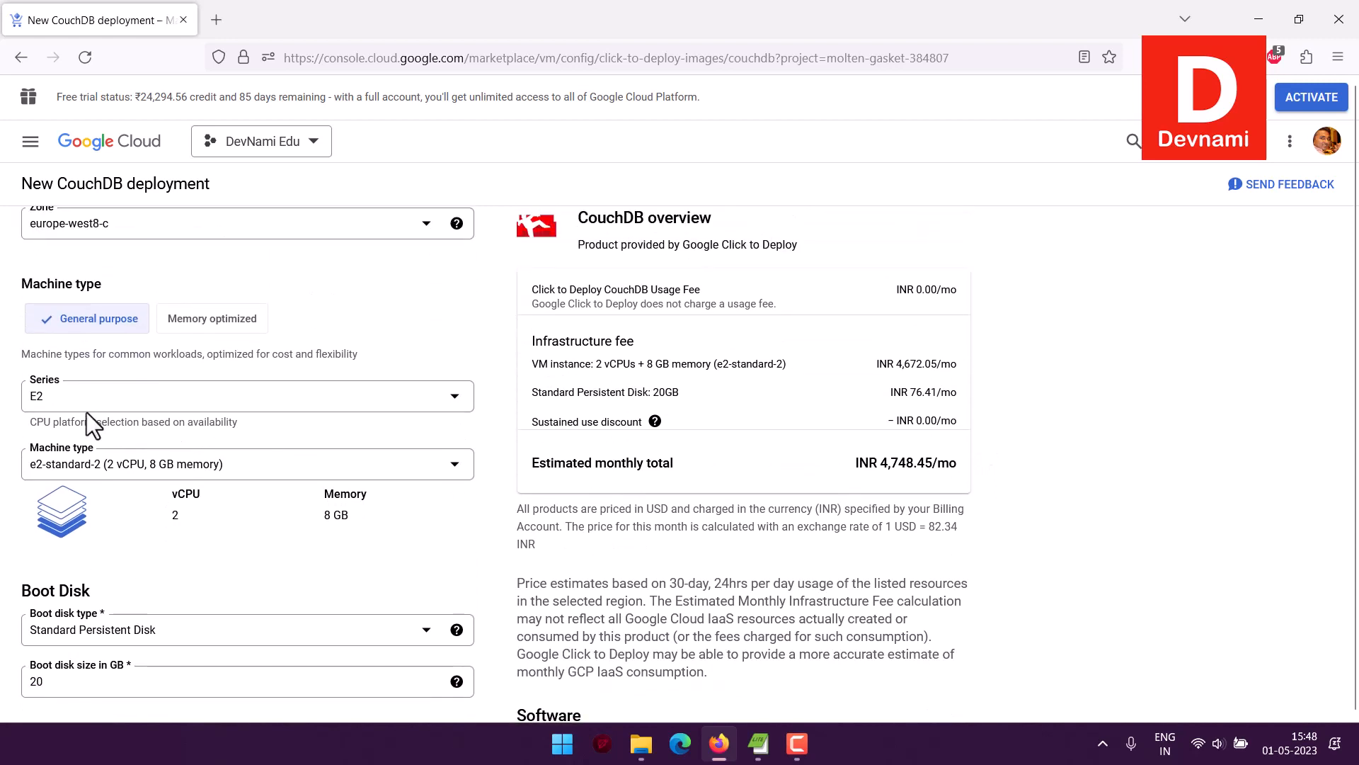
{"action": "left_click", "coordinate": [103, 465]}
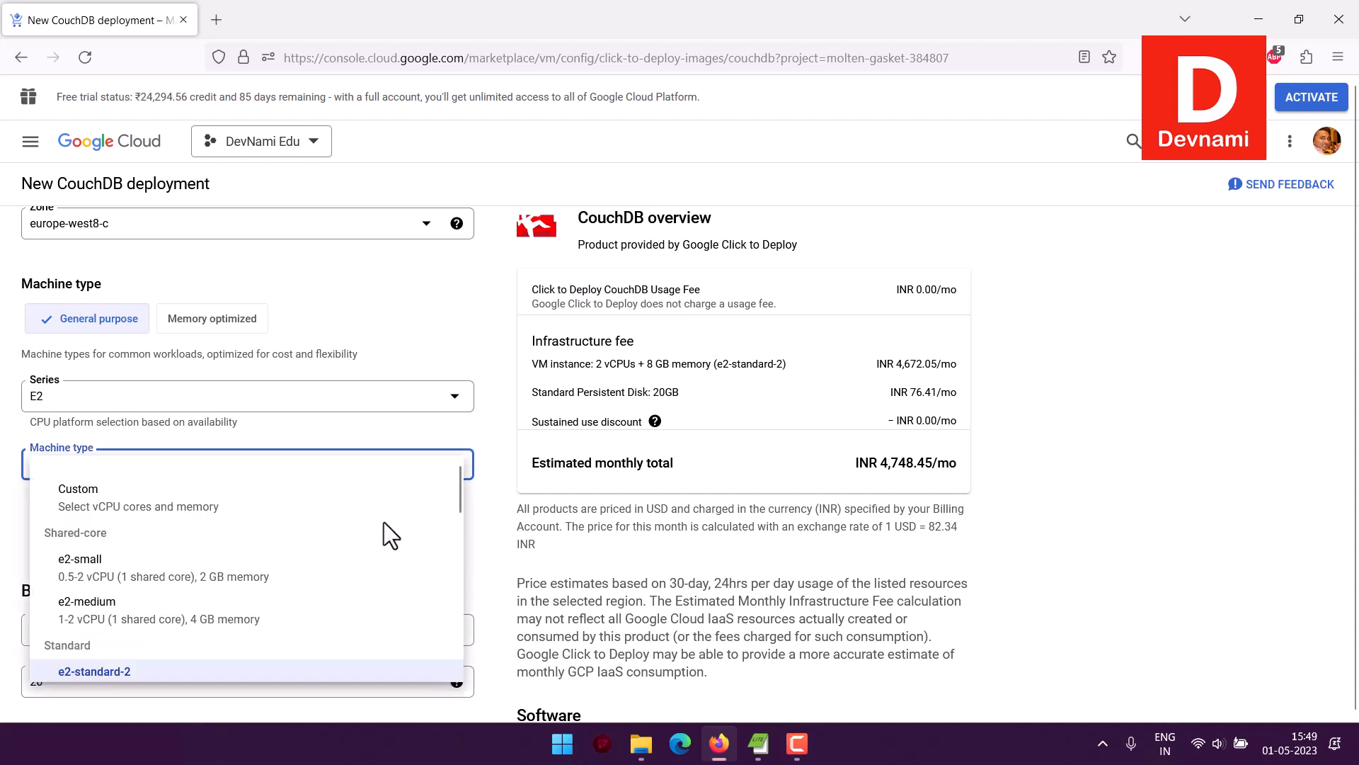
{"action": "left_click", "coordinate": [206, 579]}
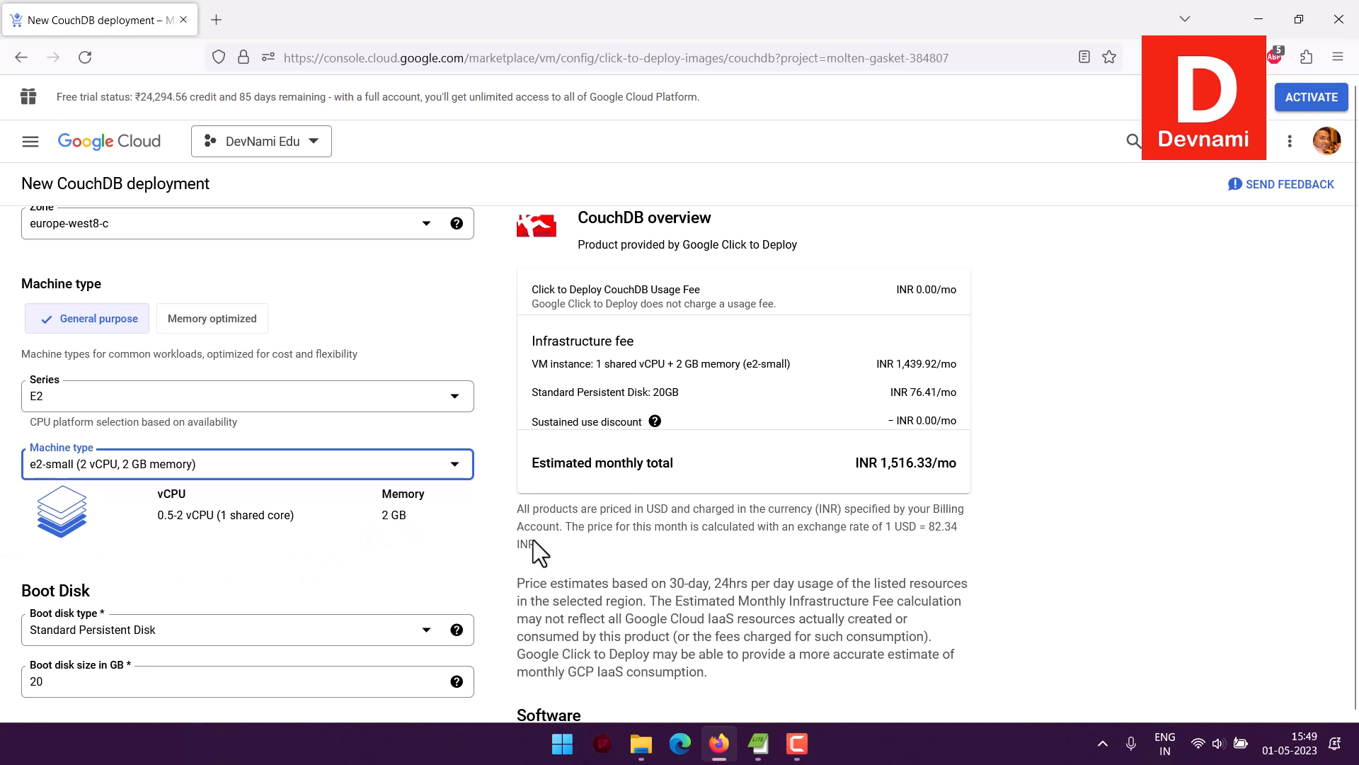
{"action": "left_click", "coordinate": [513, 540]}
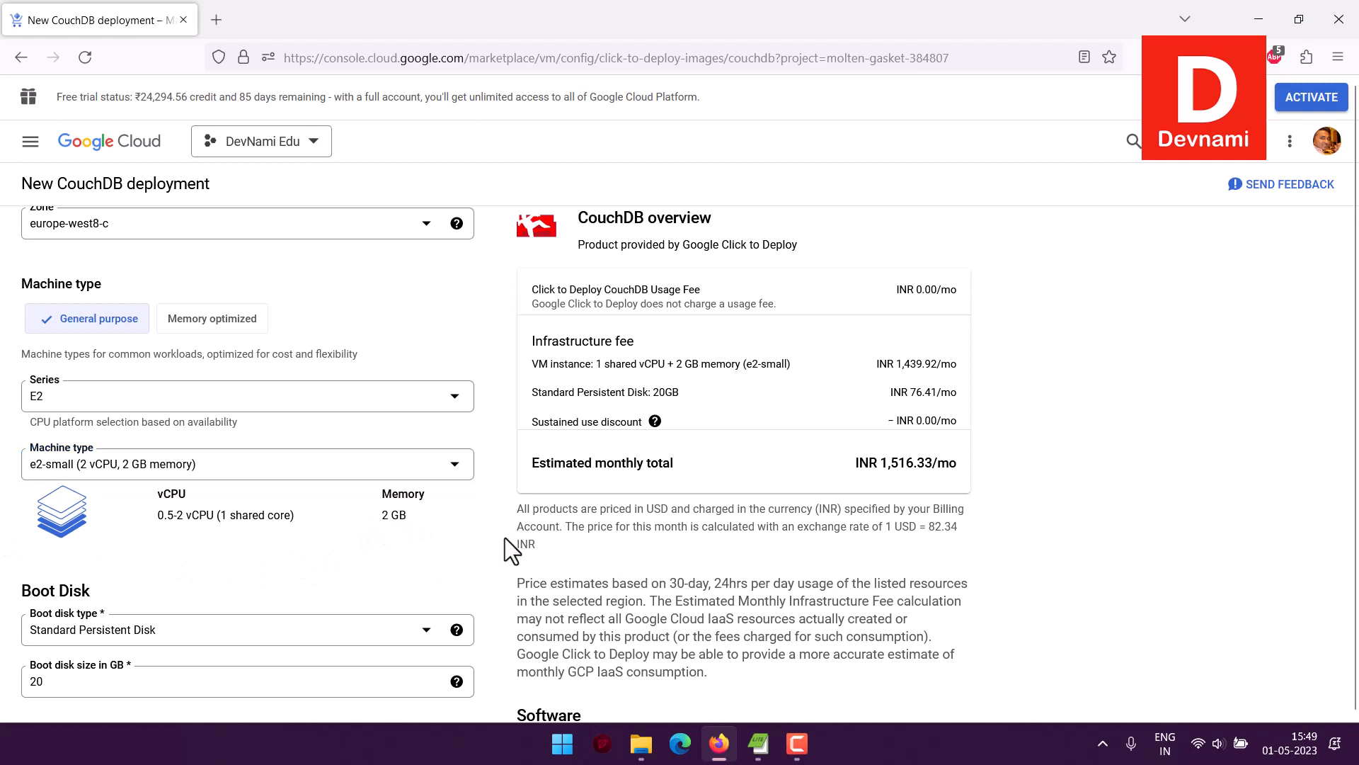
Review the estimated monthly total and the deployment's boot disk, networking, firewall and Stackdriver settings.
{"action": "left_click_drag", "start_coordinate": [843, 465], "coordinate": [969, 465]}
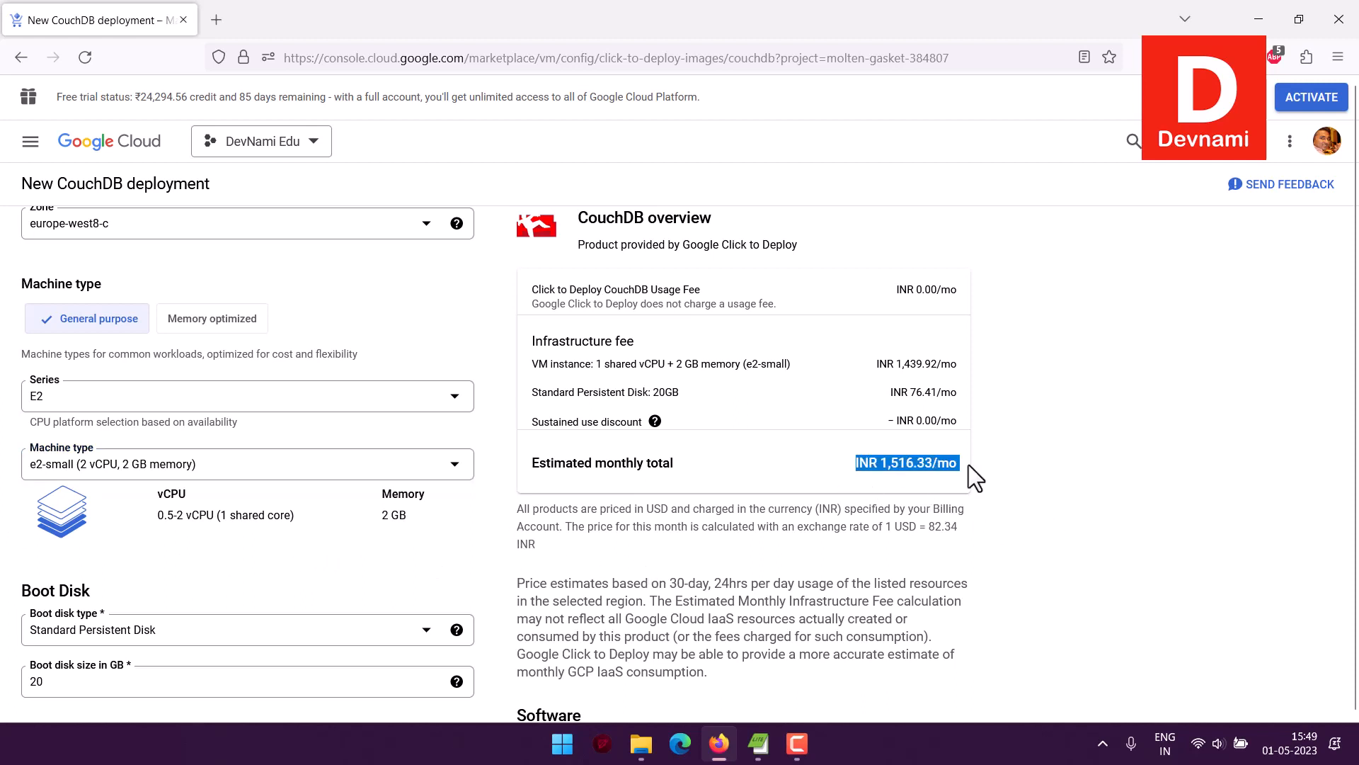
{"action": "left_click", "coordinate": [968, 465]}
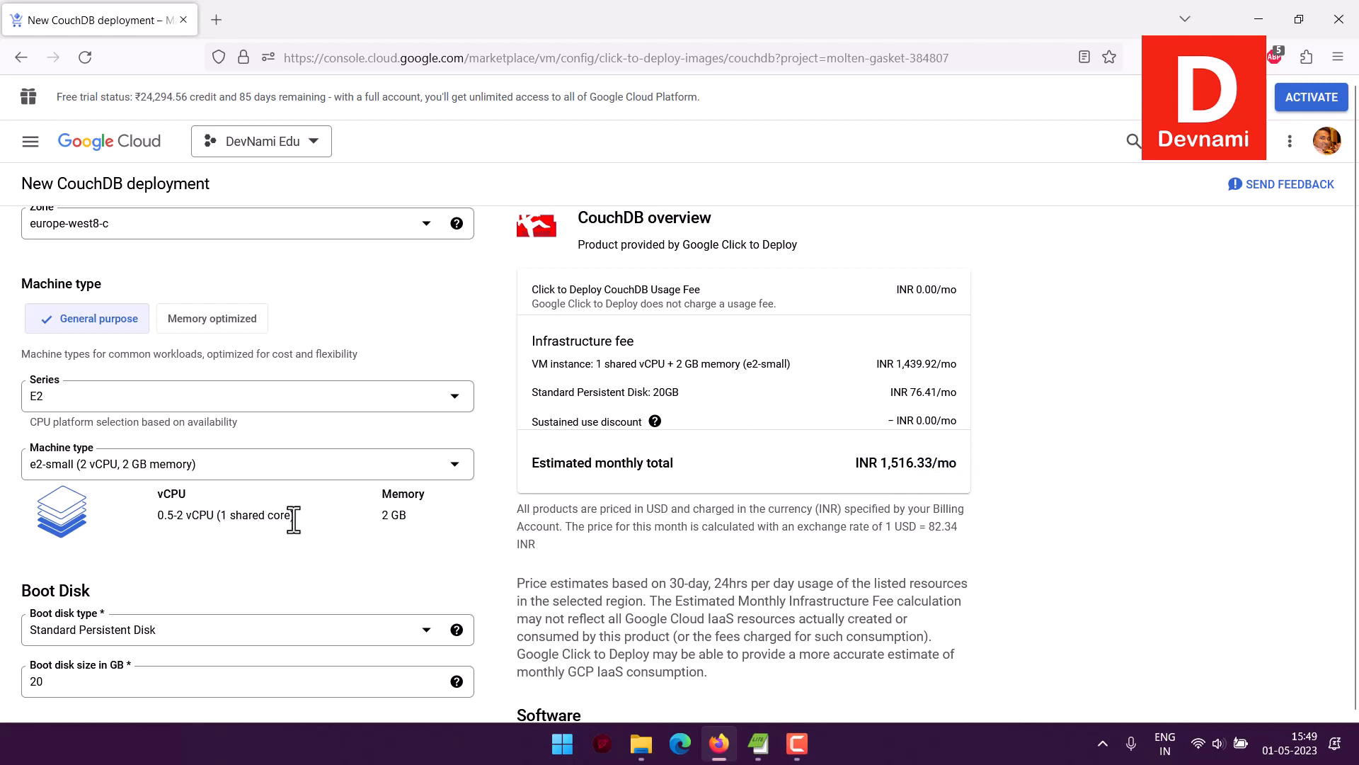
{"action": "left_click", "coordinate": [452, 518]}
{"action": "scroll", "coordinate": [621, 528], "scroll_direction": "down", "scroll_amount": 2}
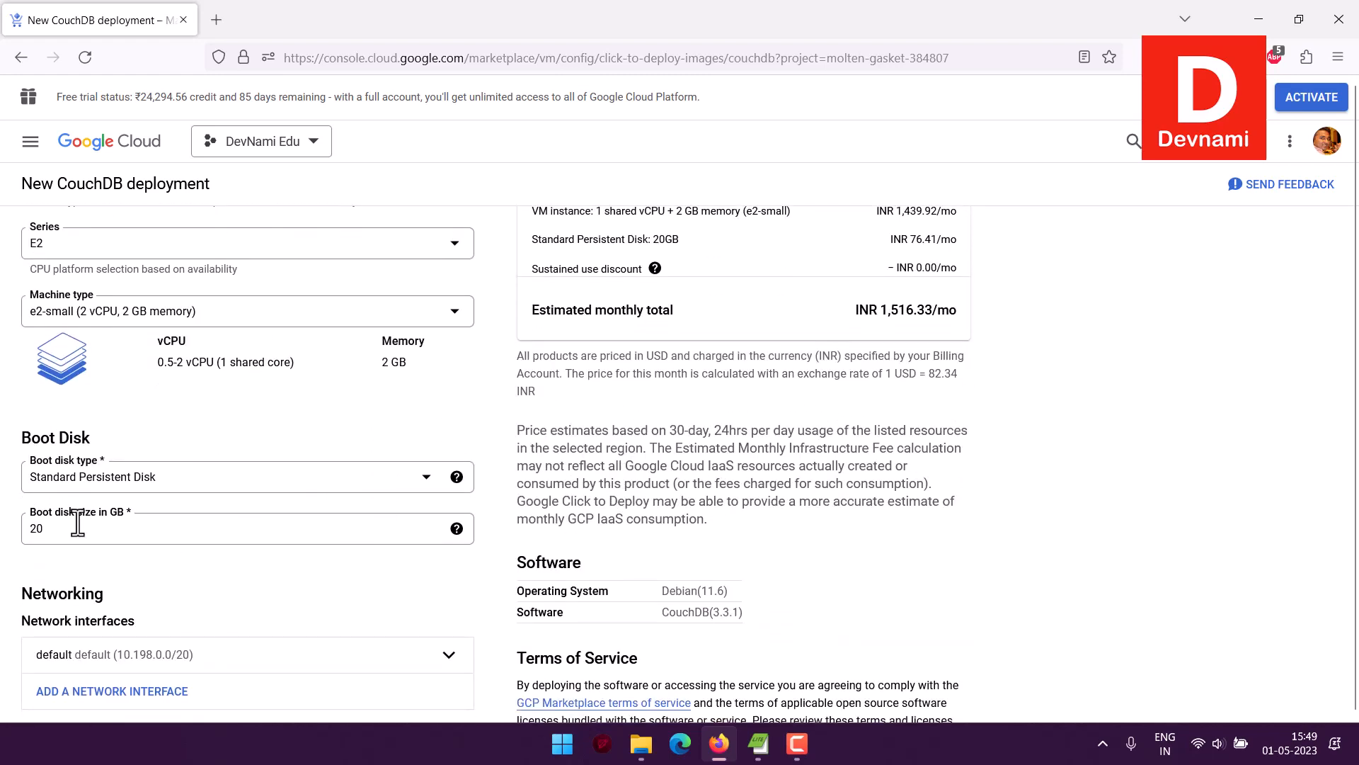
{"action": "scroll", "coordinate": [5, 521], "scroll_direction": "down", "scroll_amount": 3}
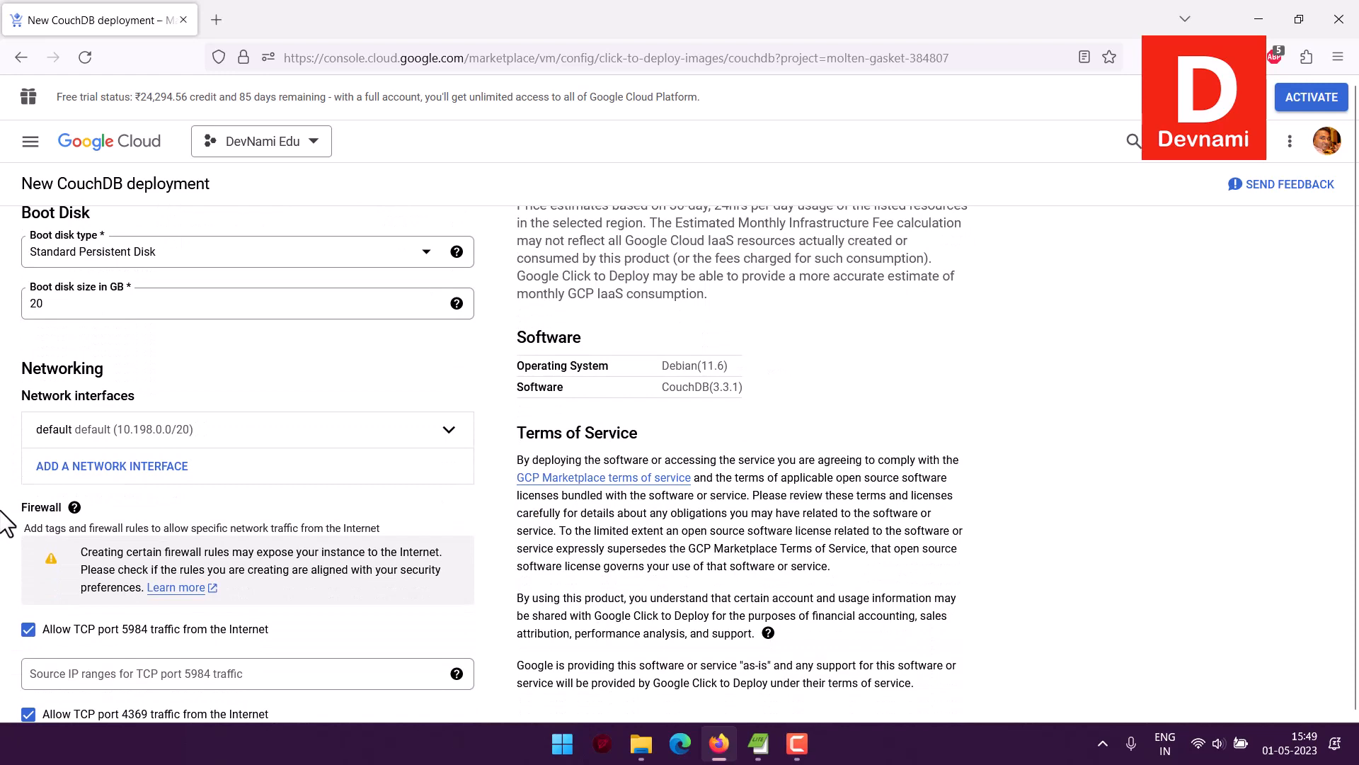
{"action": "scroll", "coordinate": [2, 508], "scroll_direction": "down", "scroll_amount": 3}
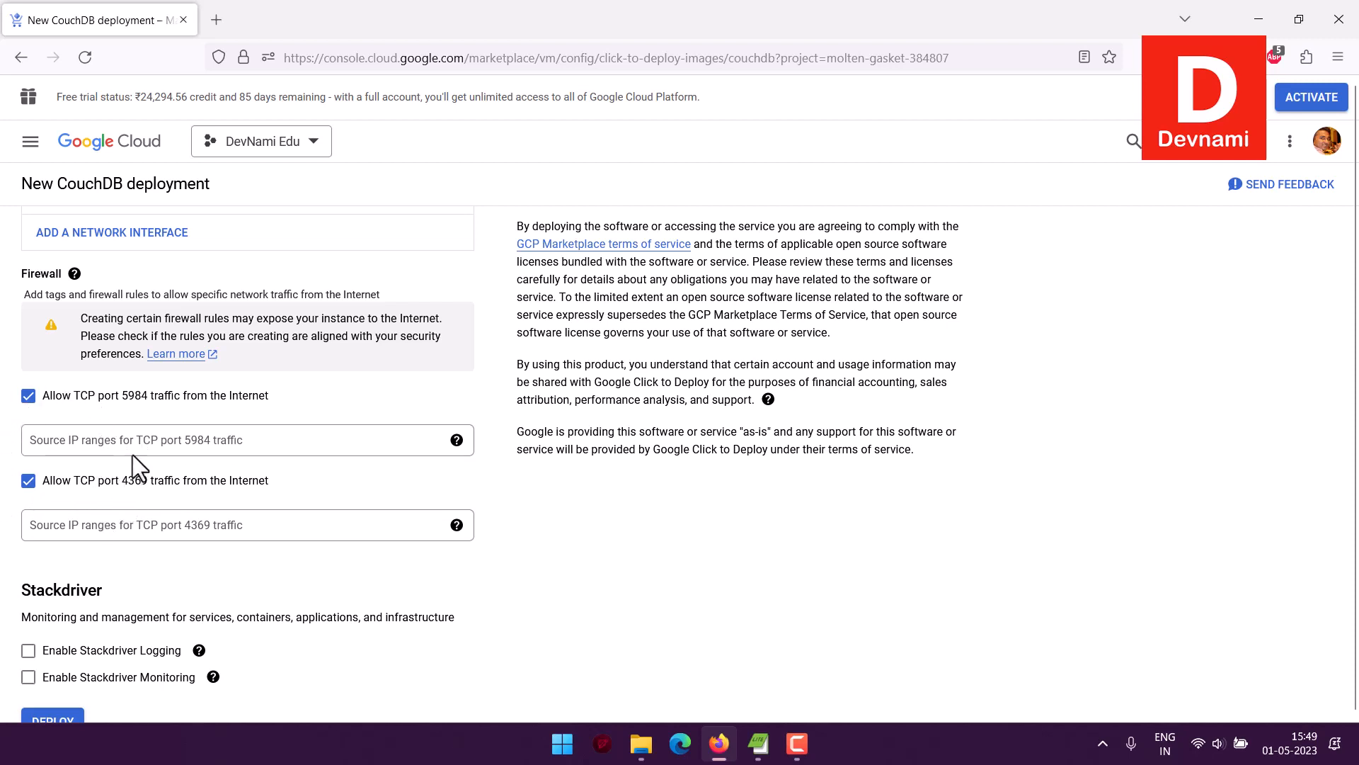
{"action": "scroll", "coordinate": [133, 455], "scroll_direction": "up", "scroll_amount": 10}
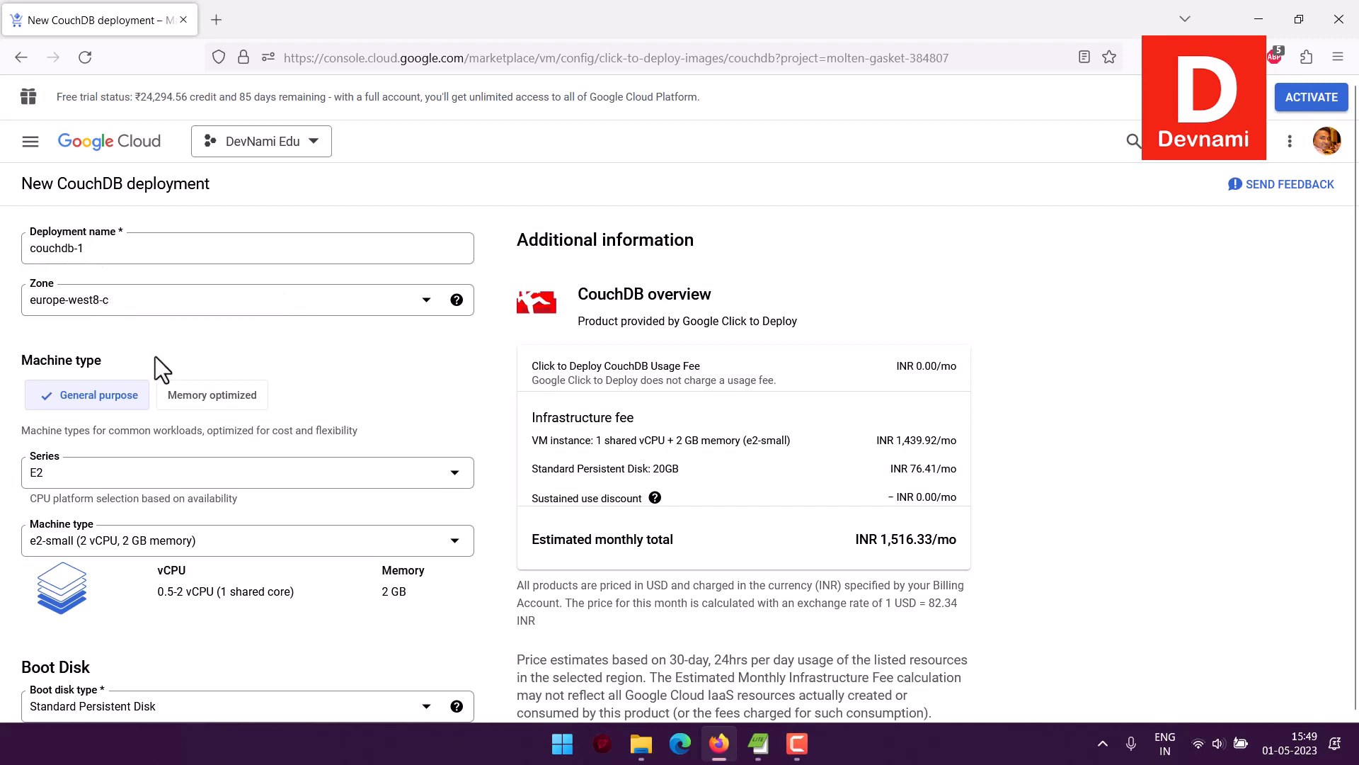
Examine the available Series and E2 machine type options, including high-memory and high-CPU types, without changing the selection.
{"action": "left_click", "coordinate": [457, 474]}
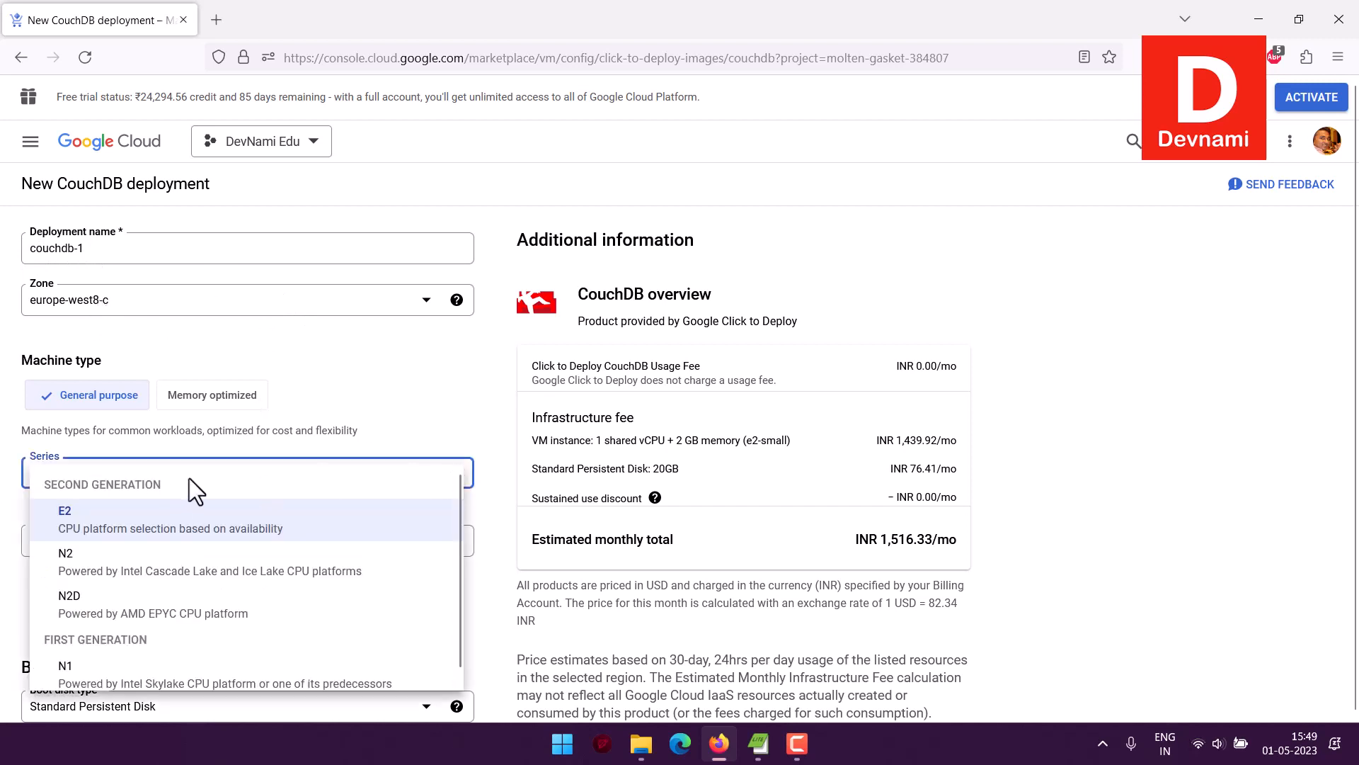
{"action": "scroll", "coordinate": [347, 532], "scroll_direction": "down", "scroll_amount": 1}
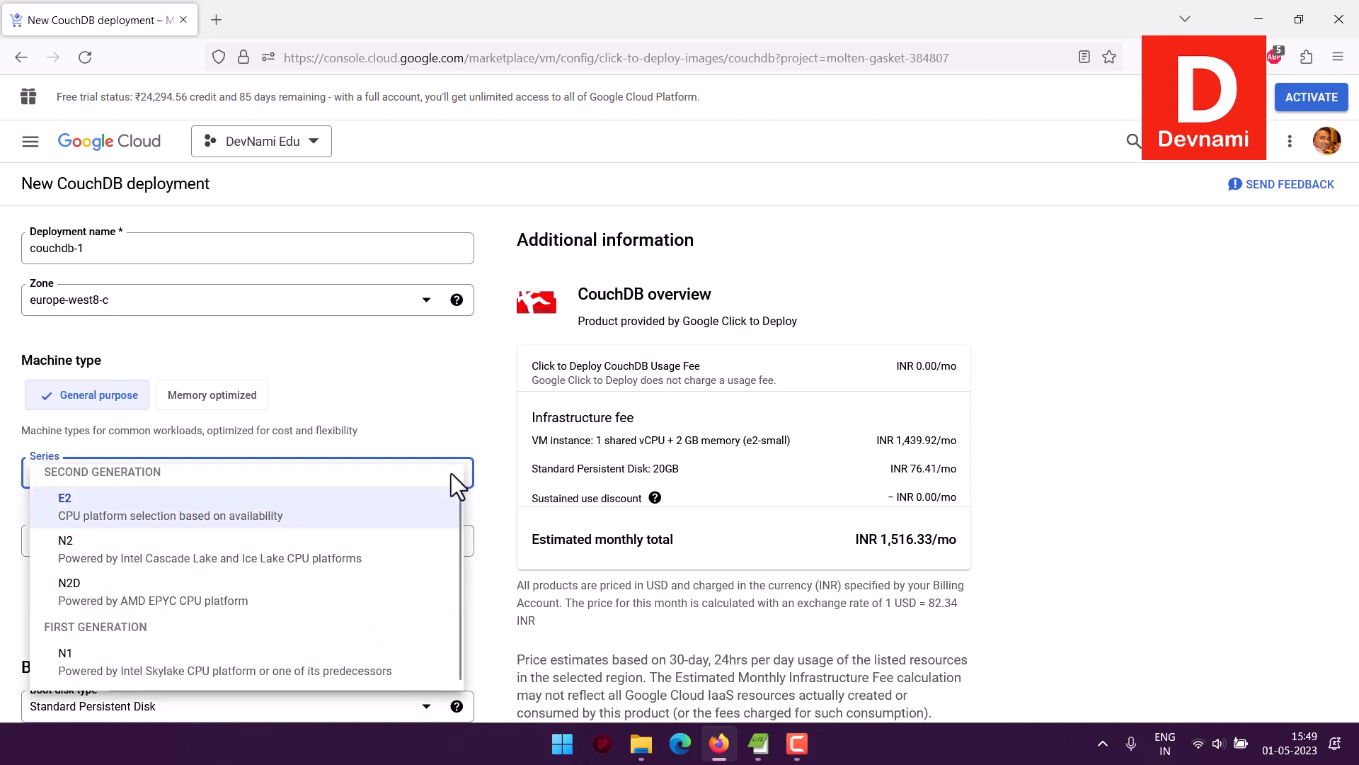
{"action": "left_click", "coordinate": [438, 432]}
{"action": "scroll", "coordinate": [439, 431], "scroll_direction": "down", "scroll_amount": 3}
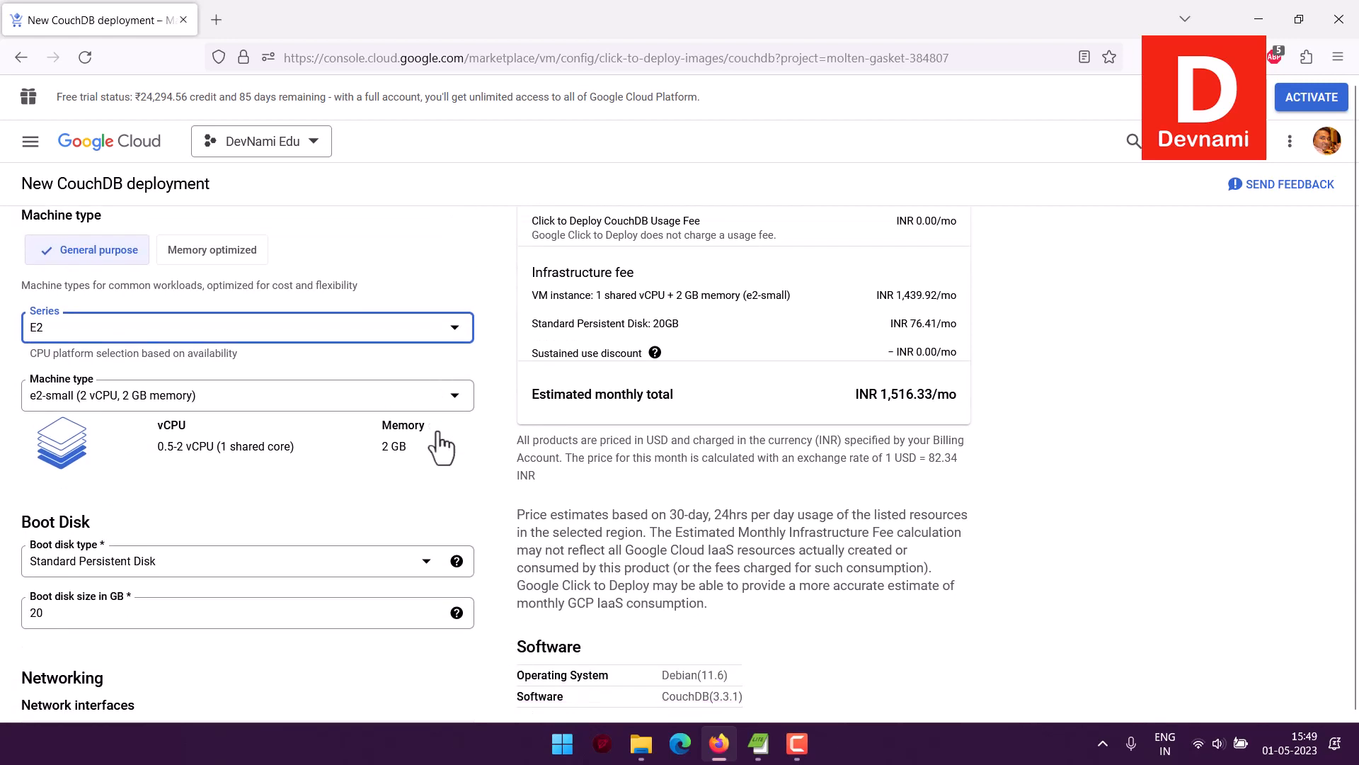
{"action": "left_click", "coordinate": [457, 313]}
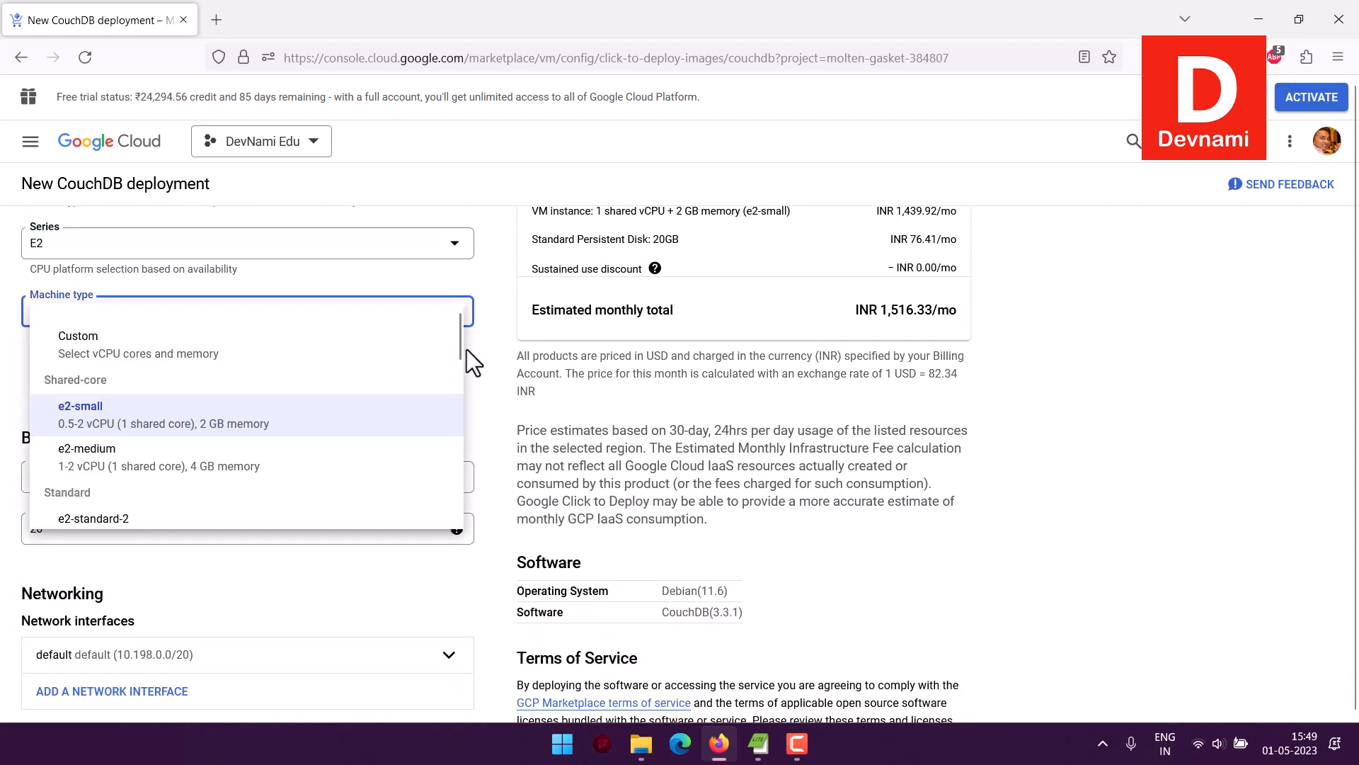
{"action": "scroll", "coordinate": [460, 340], "scroll_direction": "down", "scroll_amount": 1}
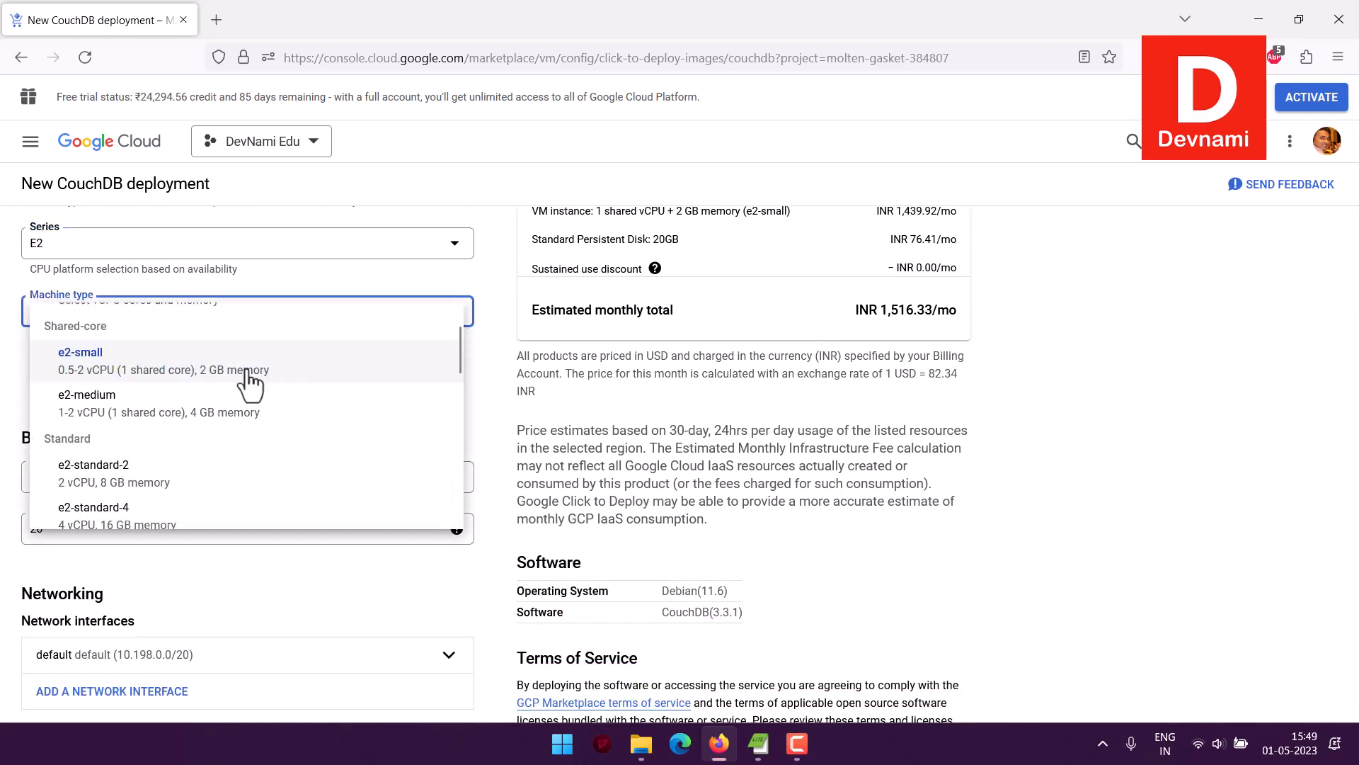
{"action": "left_click_drag", "start_coordinate": [457, 337], "coordinate": [448, 427]}
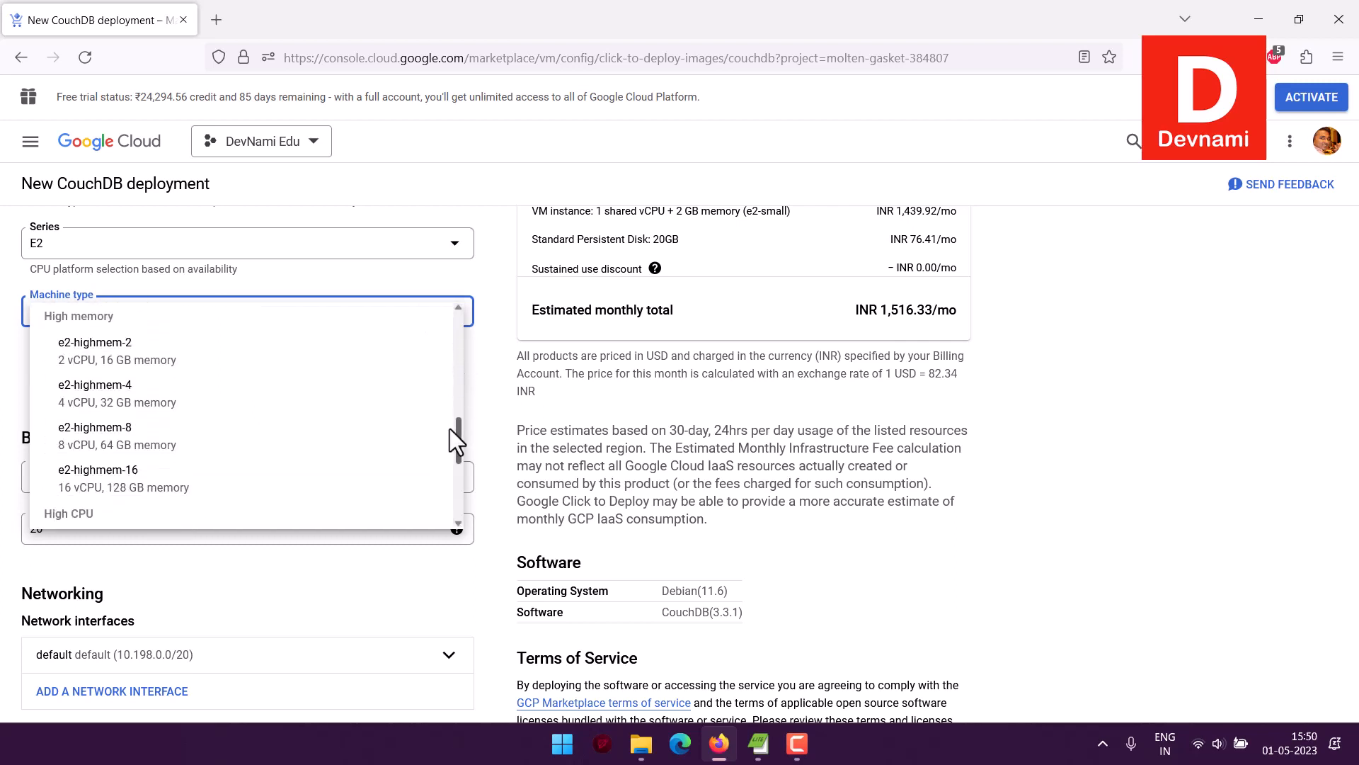
{"action": "left_click", "coordinate": [449, 494]}
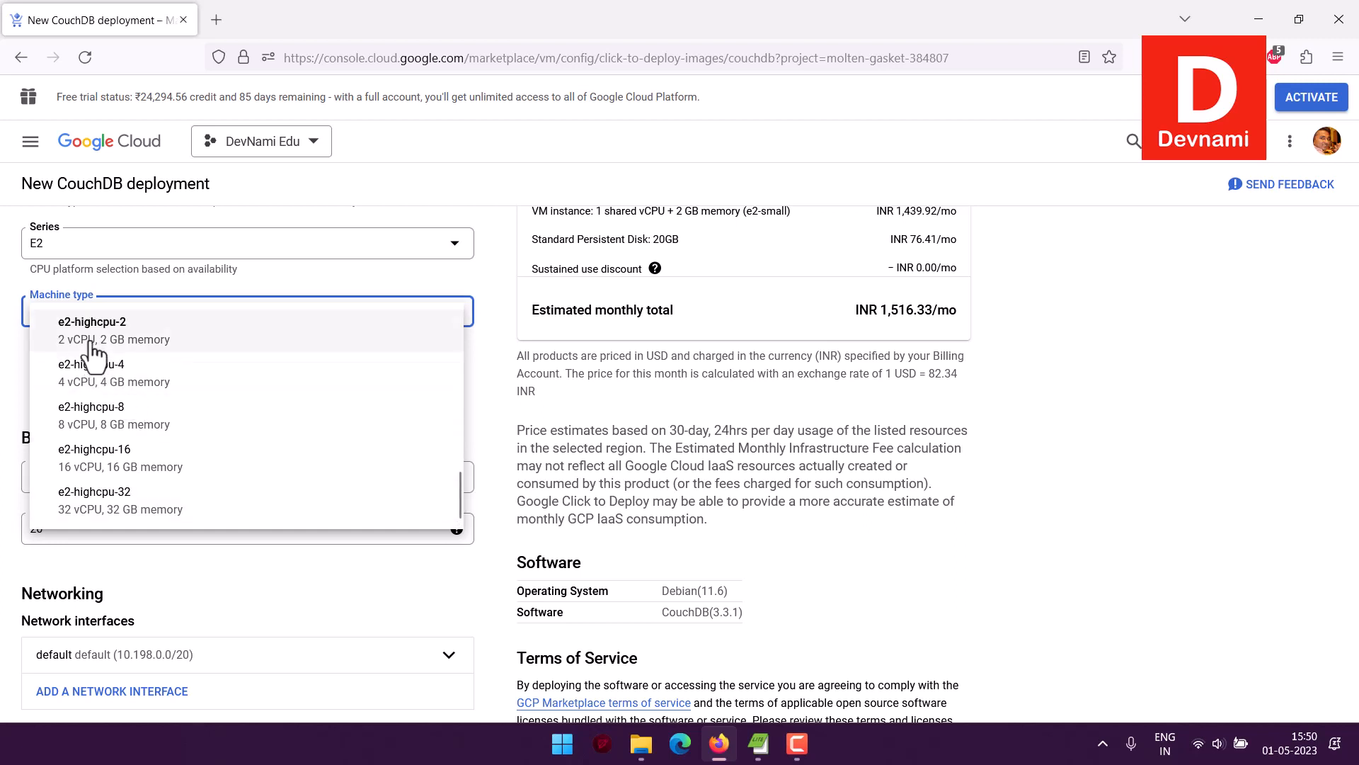
{"action": "left_click_drag", "start_coordinate": [457, 483], "coordinate": [486, 300]}
{"action": "left_click", "coordinate": [487, 300]}
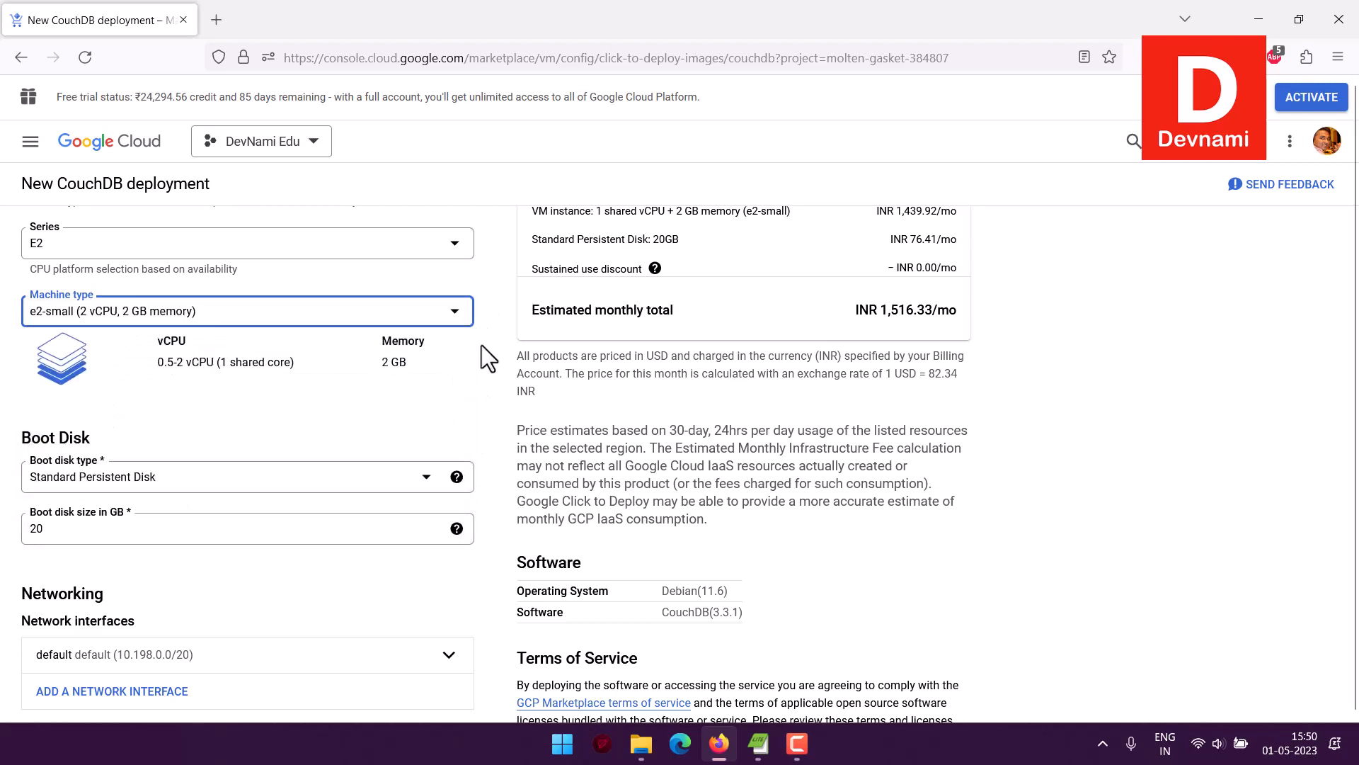
Review the boot disk type options and the networking, firewall and Stackdriver settings of the CouchDB deployment.
{"action": "scroll", "coordinate": [283, 368], "scroll_direction": "down", "scroll_amount": 2}
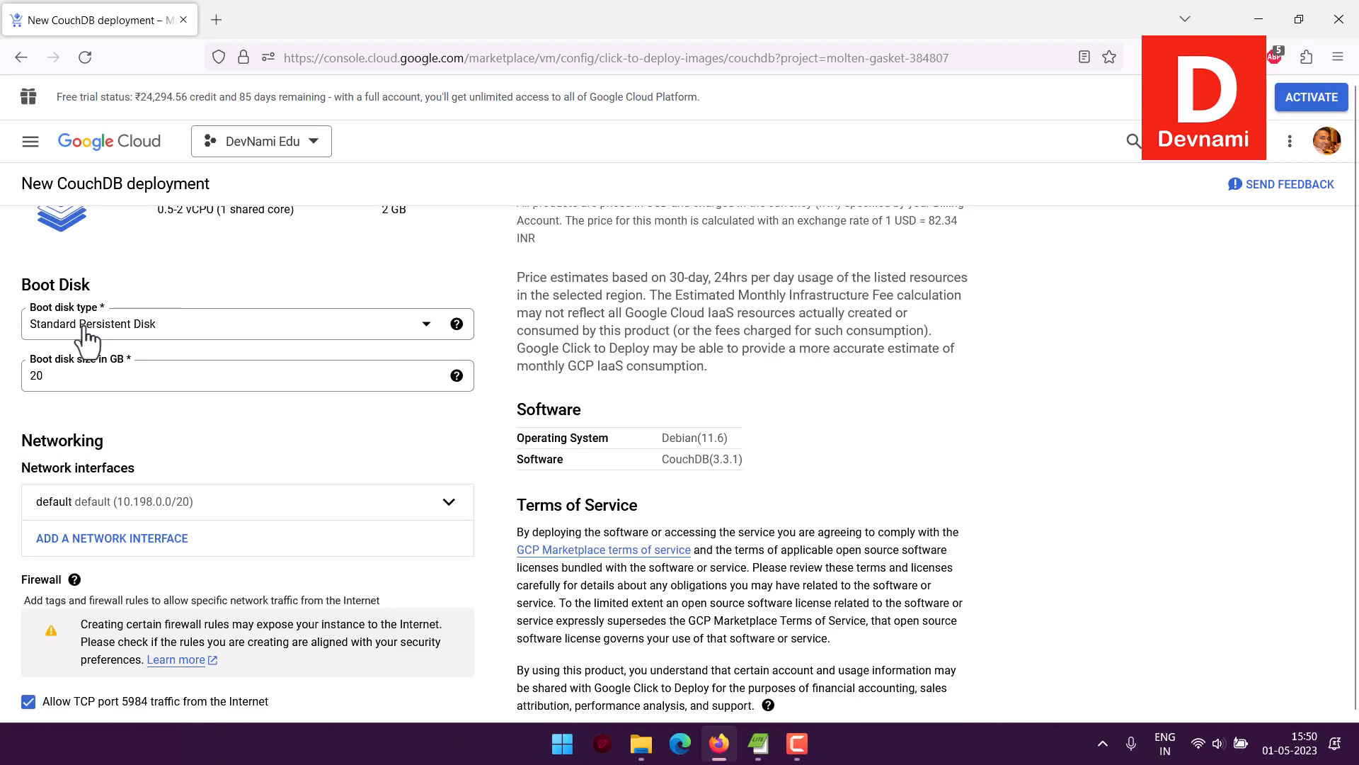
{"action": "left_click", "coordinate": [121, 315]}
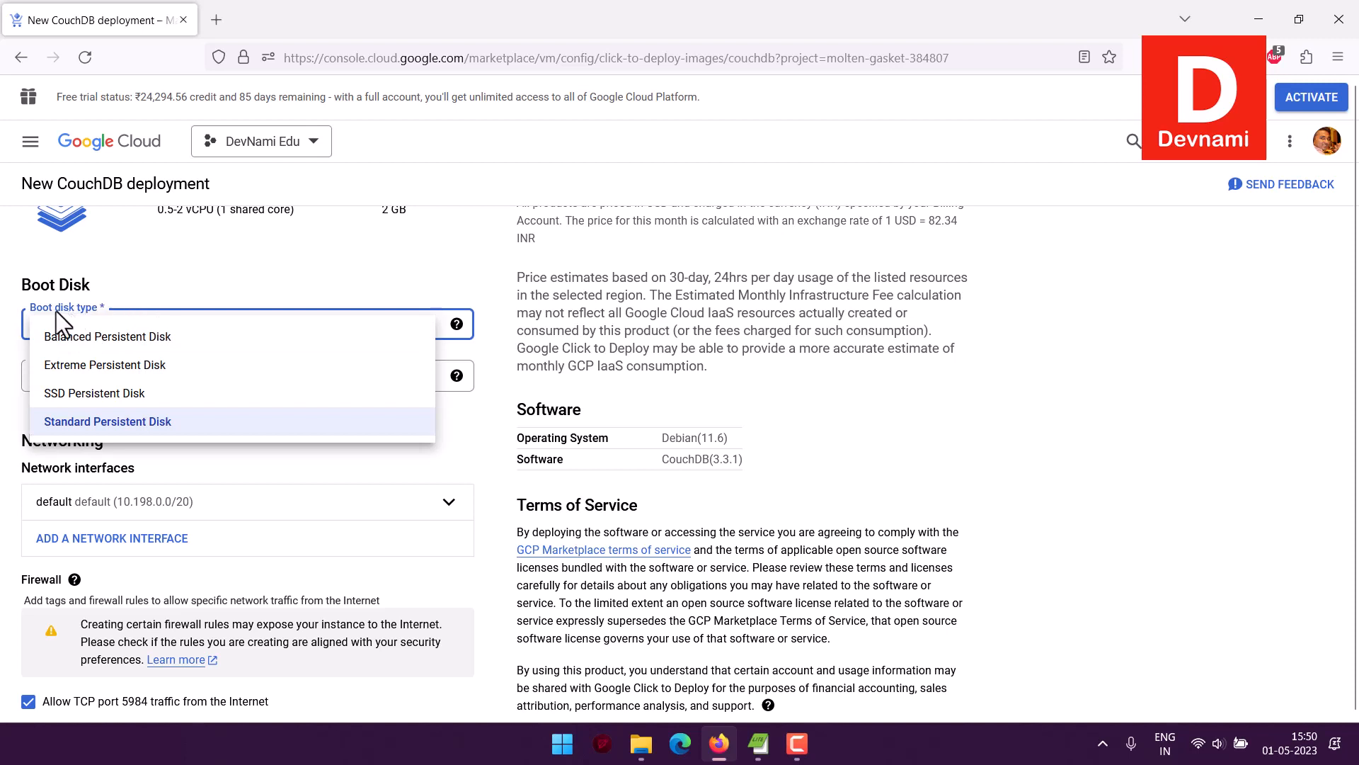
{"action": "left_click", "coordinate": [11, 299]}
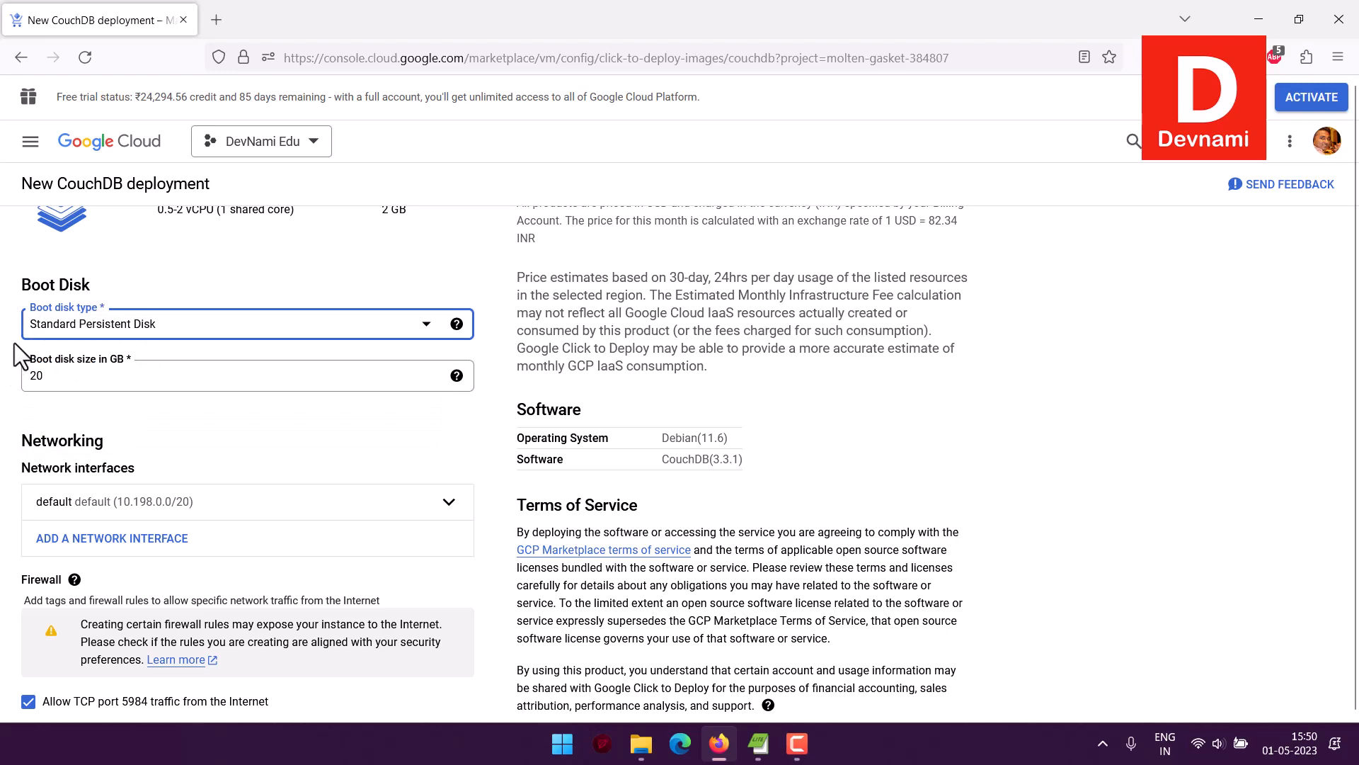
{"action": "scroll", "coordinate": [15, 339], "scroll_direction": "down", "scroll_amount": 3}
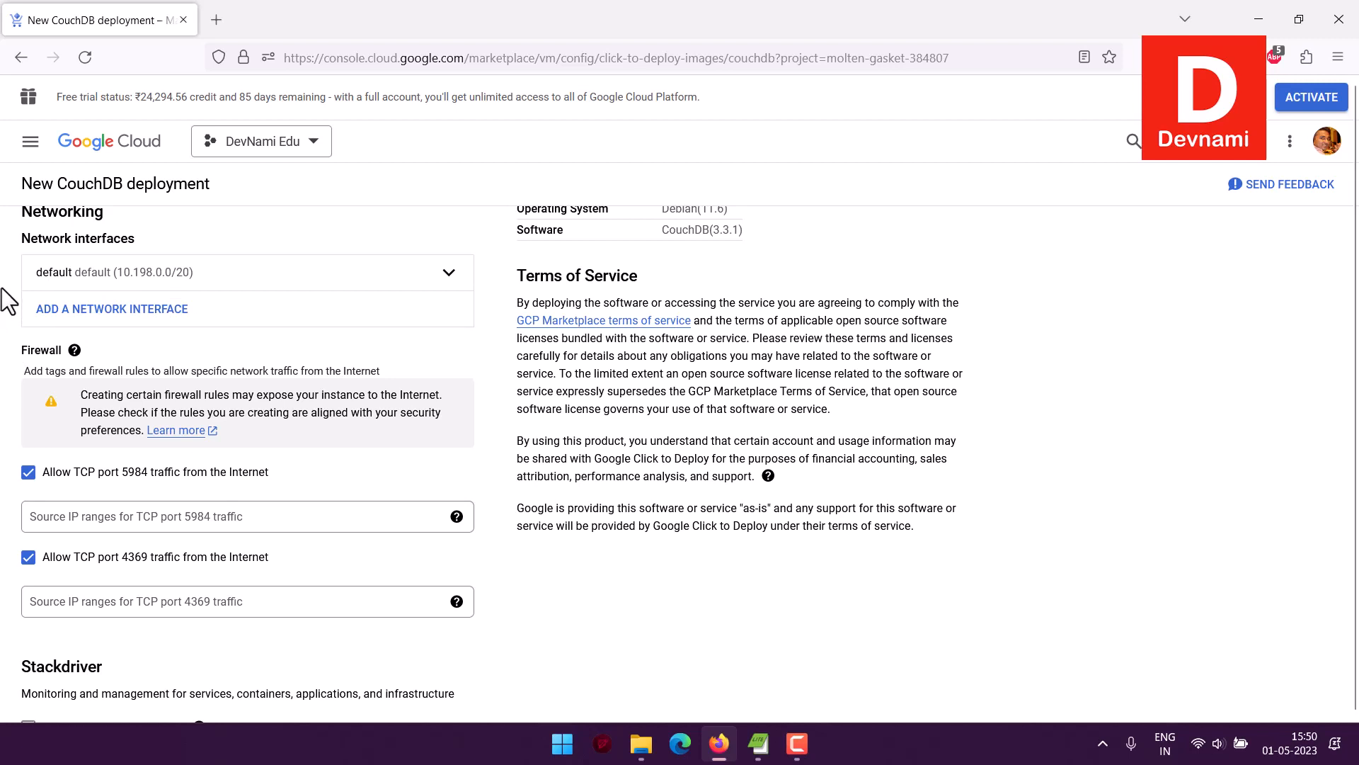
{"action": "scroll", "coordinate": [3, 394], "scroll_direction": "down", "scroll_amount": 2}
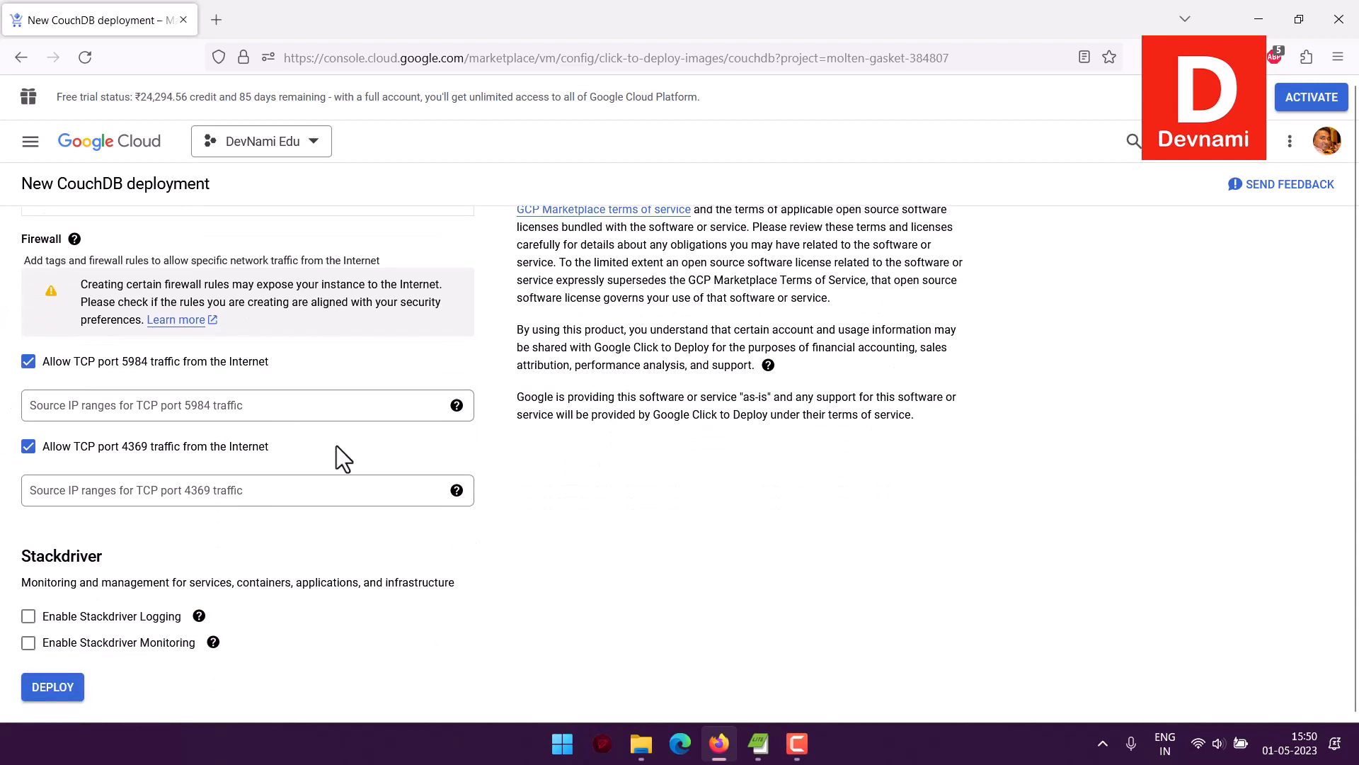
{"action": "left_click_drag", "start_coordinate": [31, 557], "coordinate": [312, 586]}
{"action": "left_click", "coordinate": [148, 559]}
{"action": "left_click", "coordinate": [312, 586]}
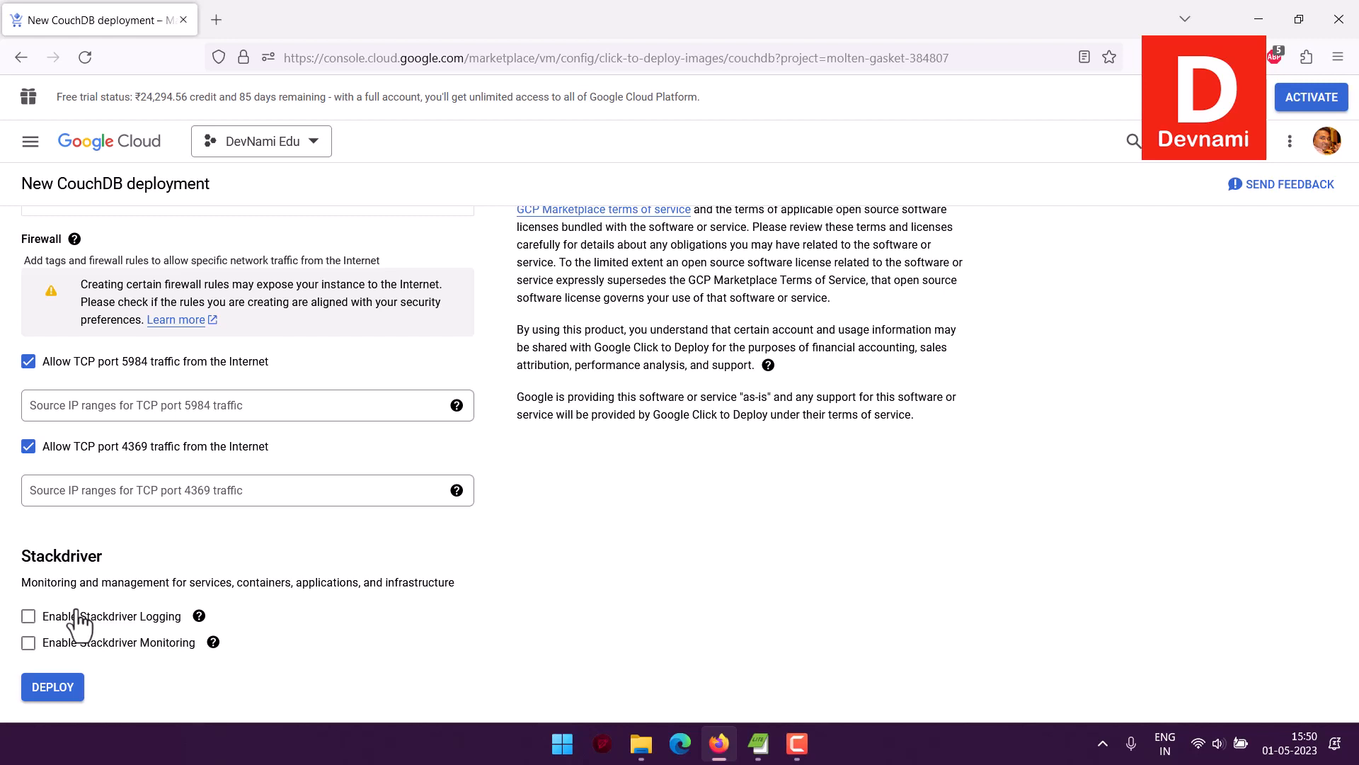
Deploy couchdb-1 with the configured settings.
{"action": "left_click", "coordinate": [44, 698]}
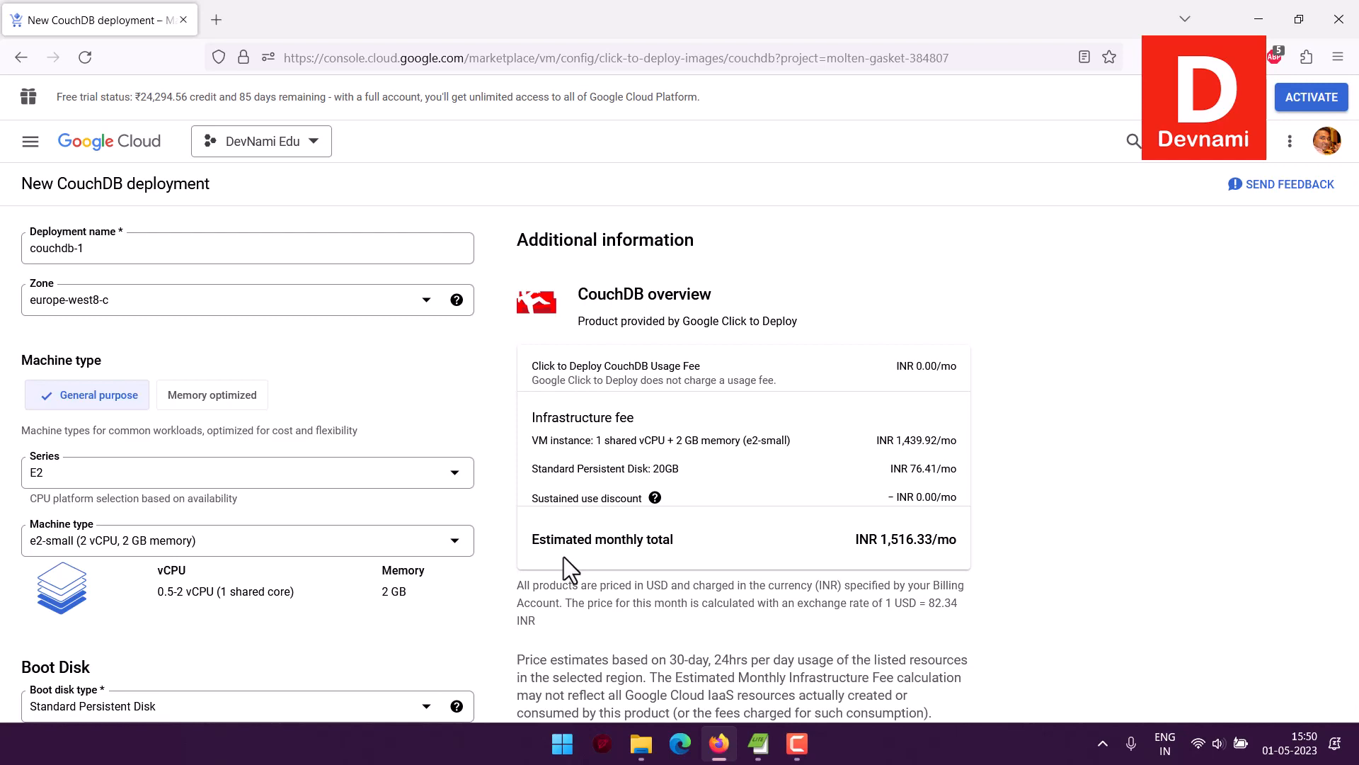
{"action": "scroll", "coordinate": [563, 557], "scroll_direction": "down", "scroll_amount": 12}
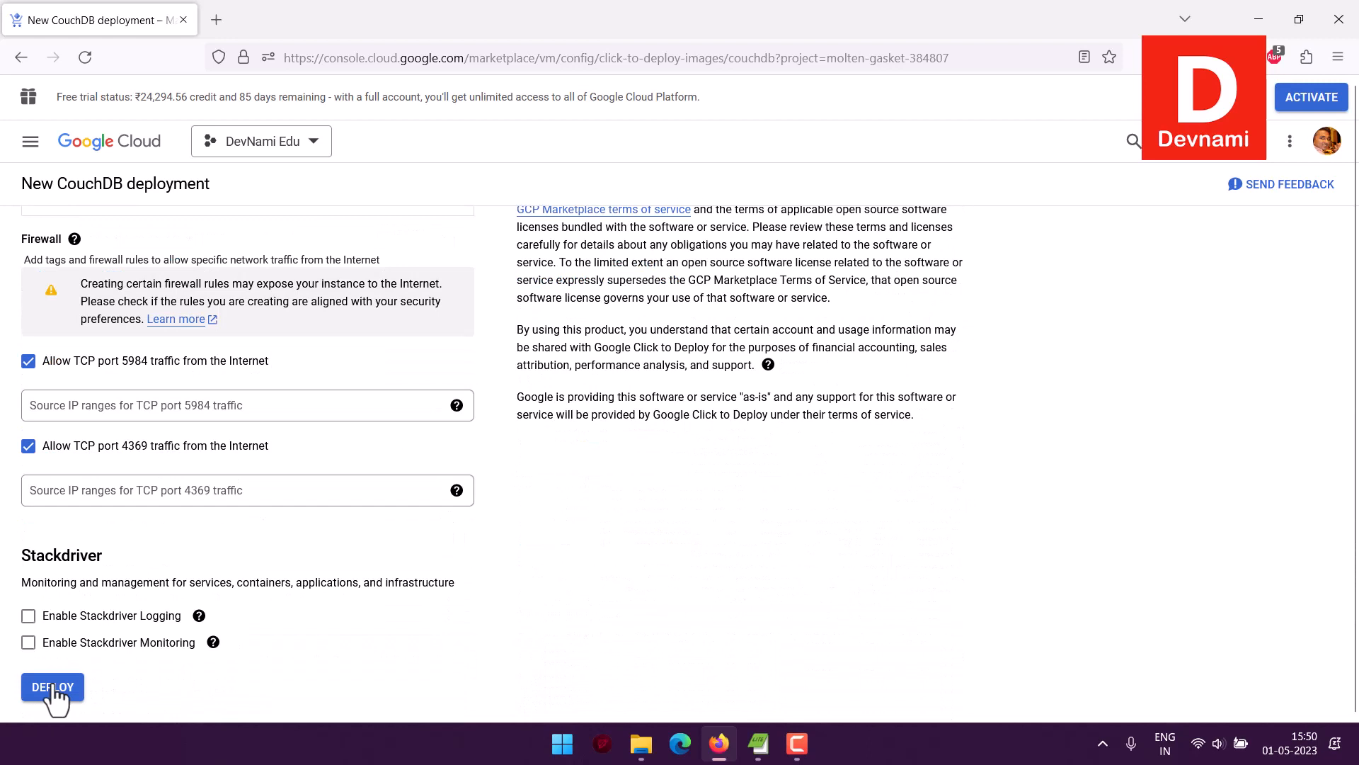
{"action": "left_click", "coordinate": [52, 685]}
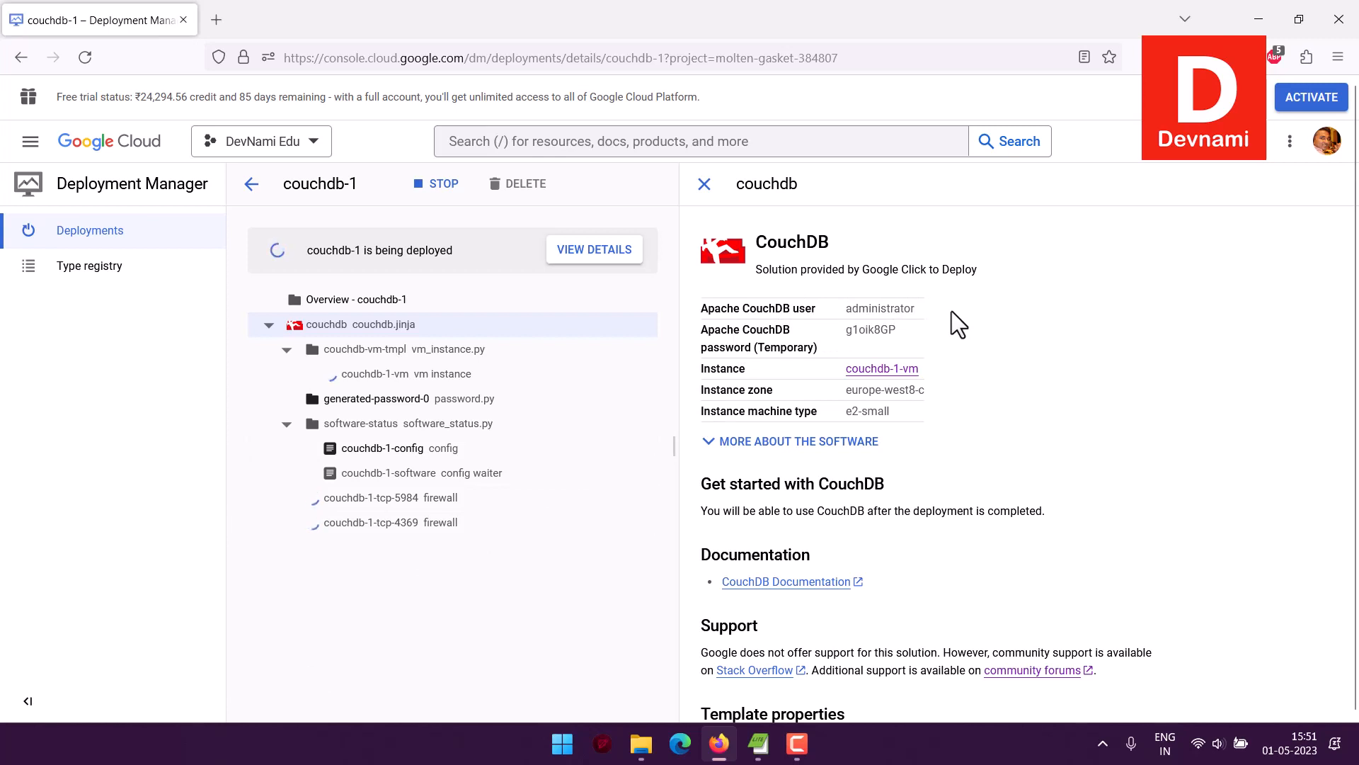
Examine the couchdb-1 deployment details and the suggested commands for connecting via internal IP and SSH tunnel.
{"action": "scroll", "coordinate": [1143, 401], "scroll_direction": "down", "scroll_amount": 1}
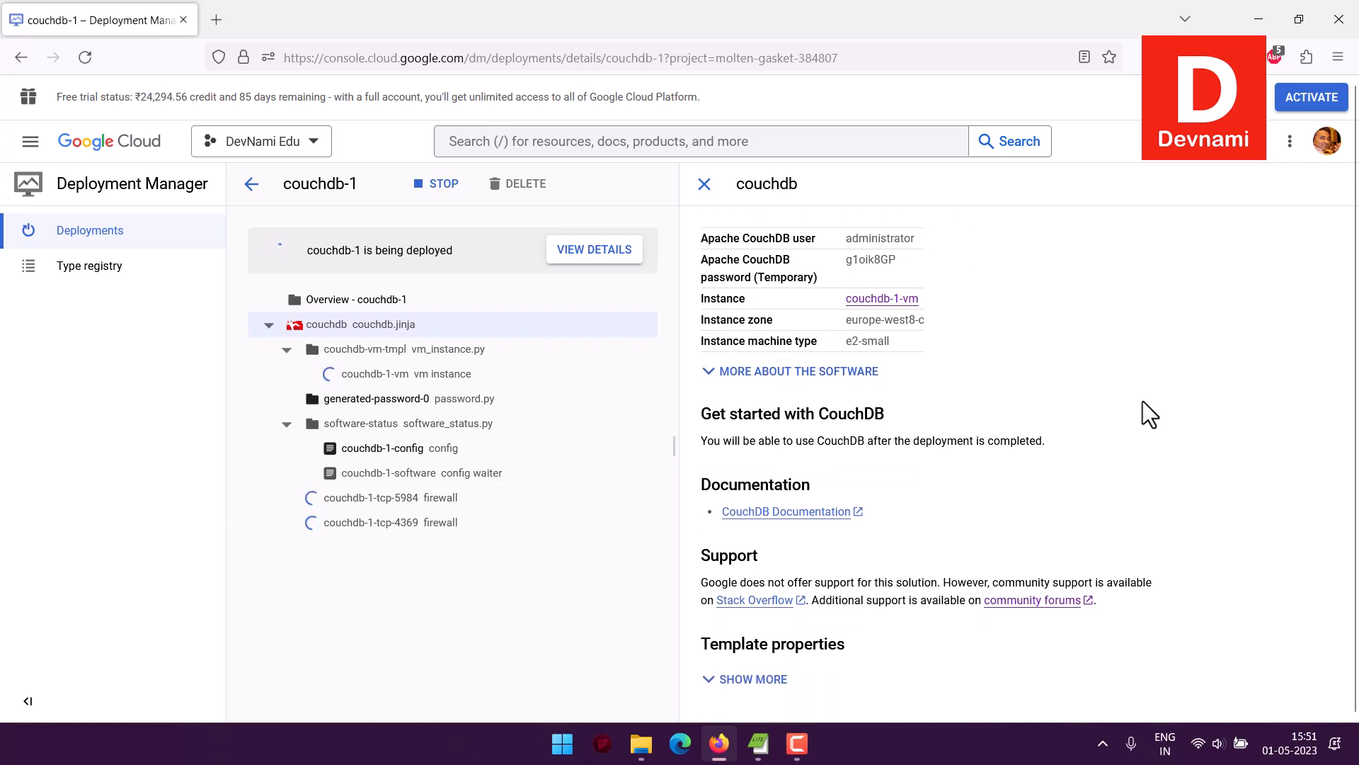
{"action": "scroll", "coordinate": [1143, 401], "scroll_direction": "up", "scroll_amount": 1}
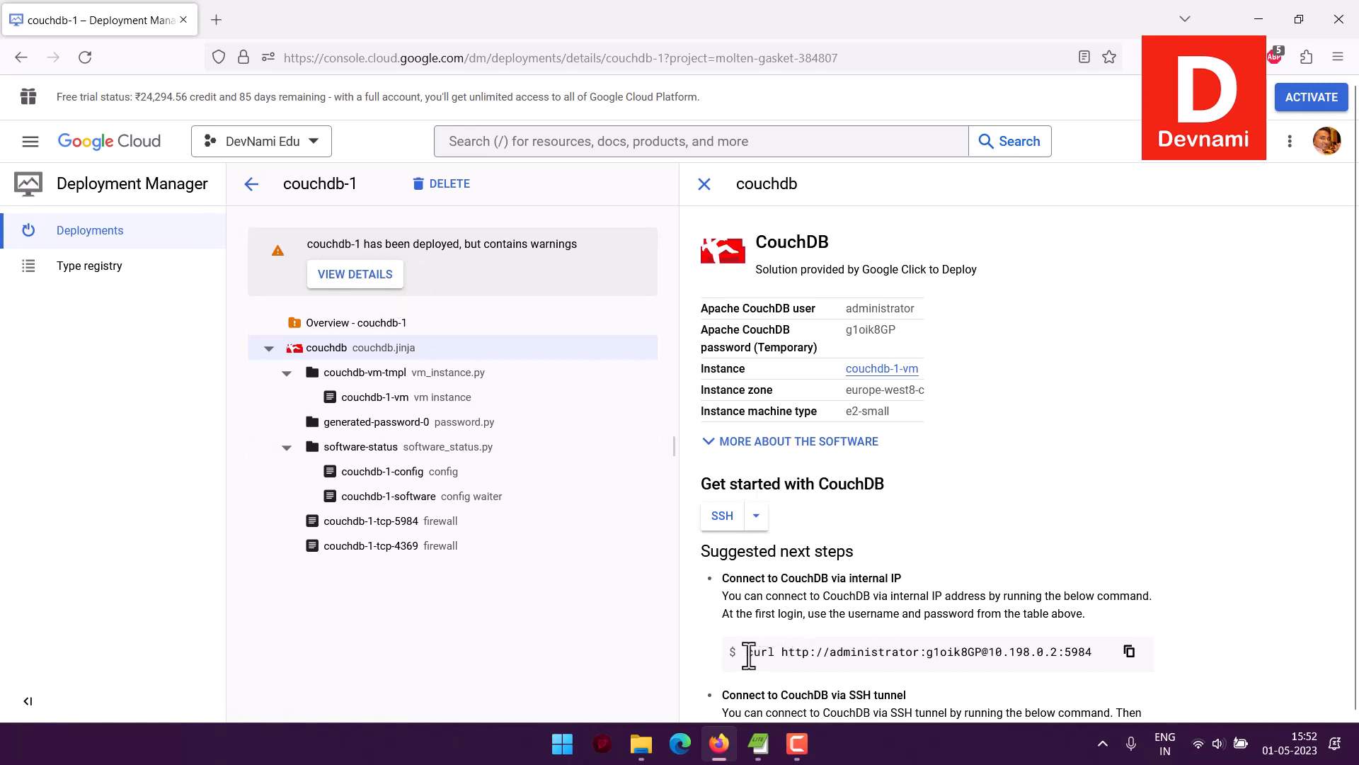
{"action": "left_click_drag", "start_coordinate": [780, 655], "coordinate": [1093, 661]}
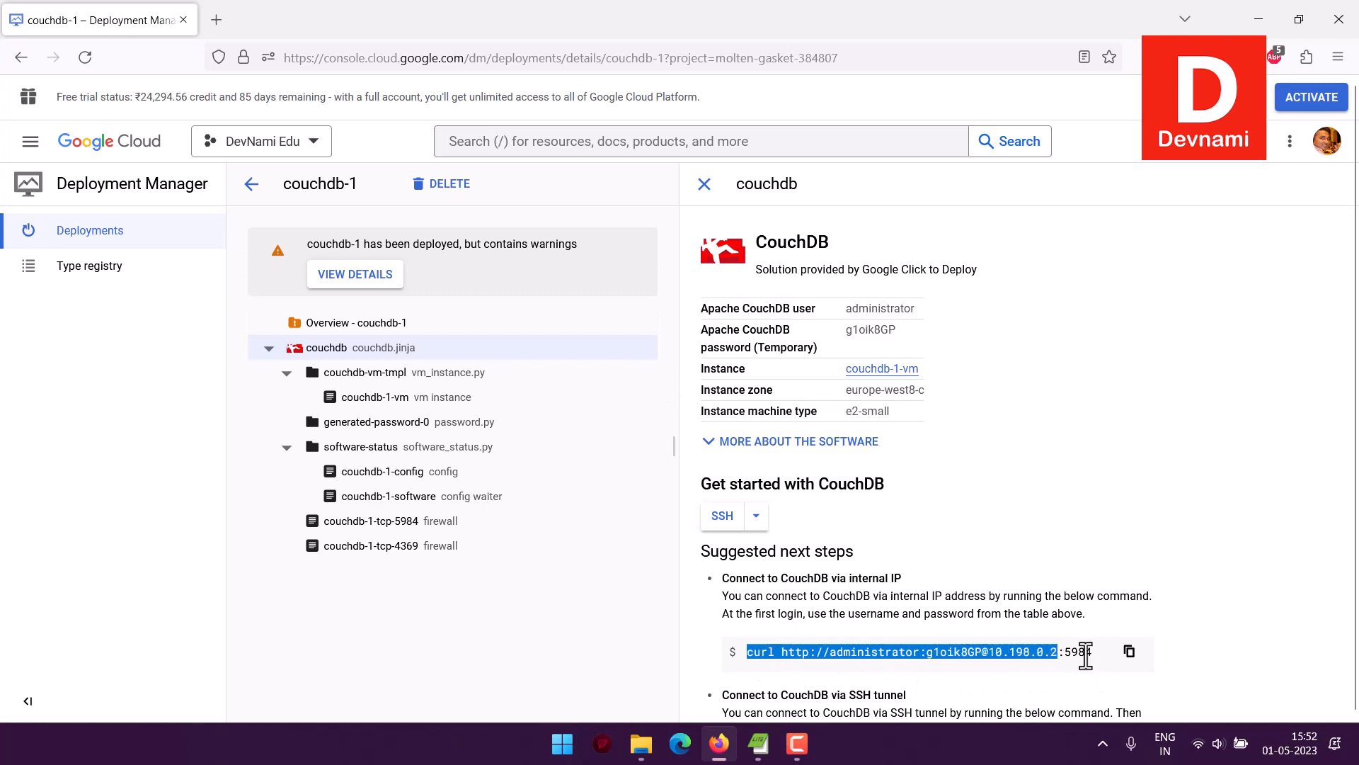
{"action": "right_click", "coordinate": [1095, 631]}
{"action": "left_click", "coordinate": [1128, 429]}
{"action": "left_click", "coordinate": [1040, 564]}
{"action": "scroll", "coordinate": [1258, 537], "scroll_direction": "down", "scroll_amount": 3}
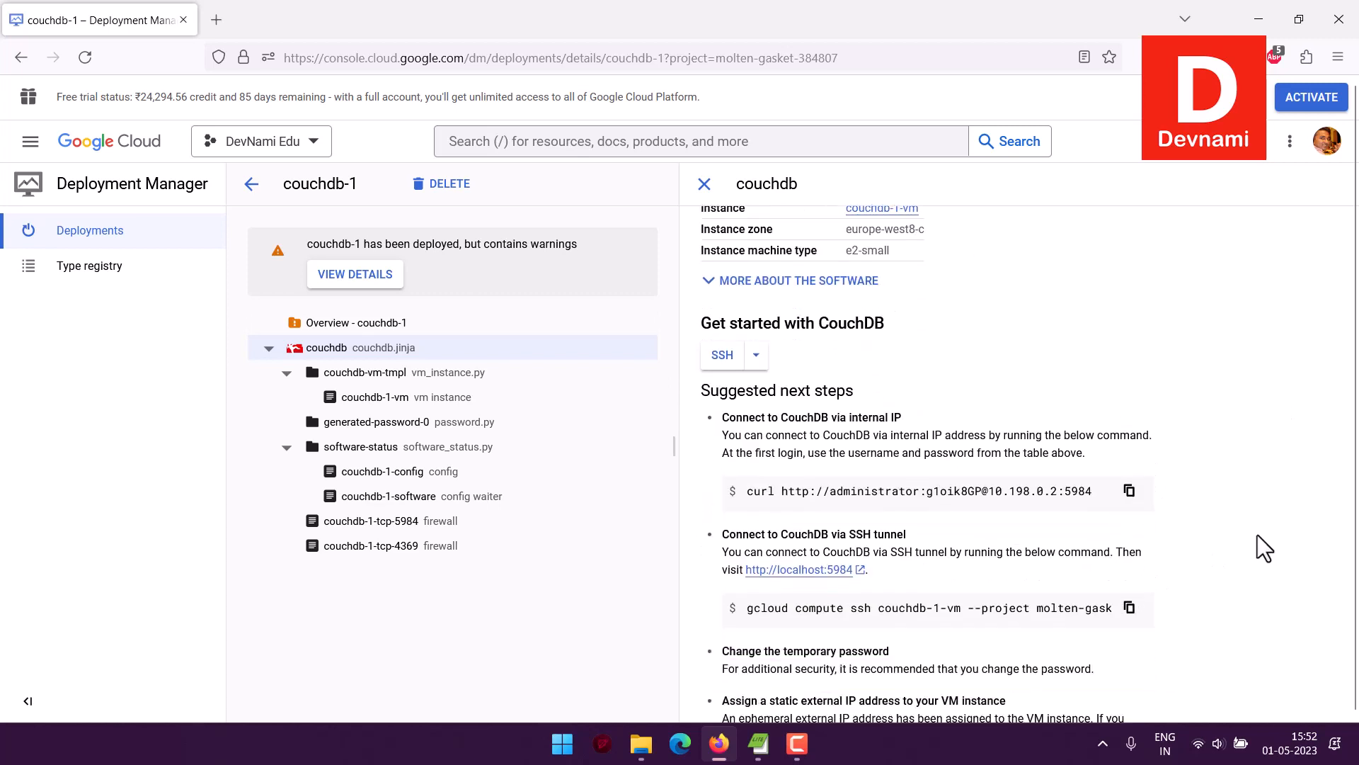
{"action": "left_click_drag", "start_coordinate": [762, 466], "coordinate": [950, 502]}
{"action": "left_click", "coordinate": [850, 468]}
{"action": "left_click_drag", "start_coordinate": [850, 468], "coordinate": [856, 503]}
{"action": "left_click", "coordinate": [995, 517]}
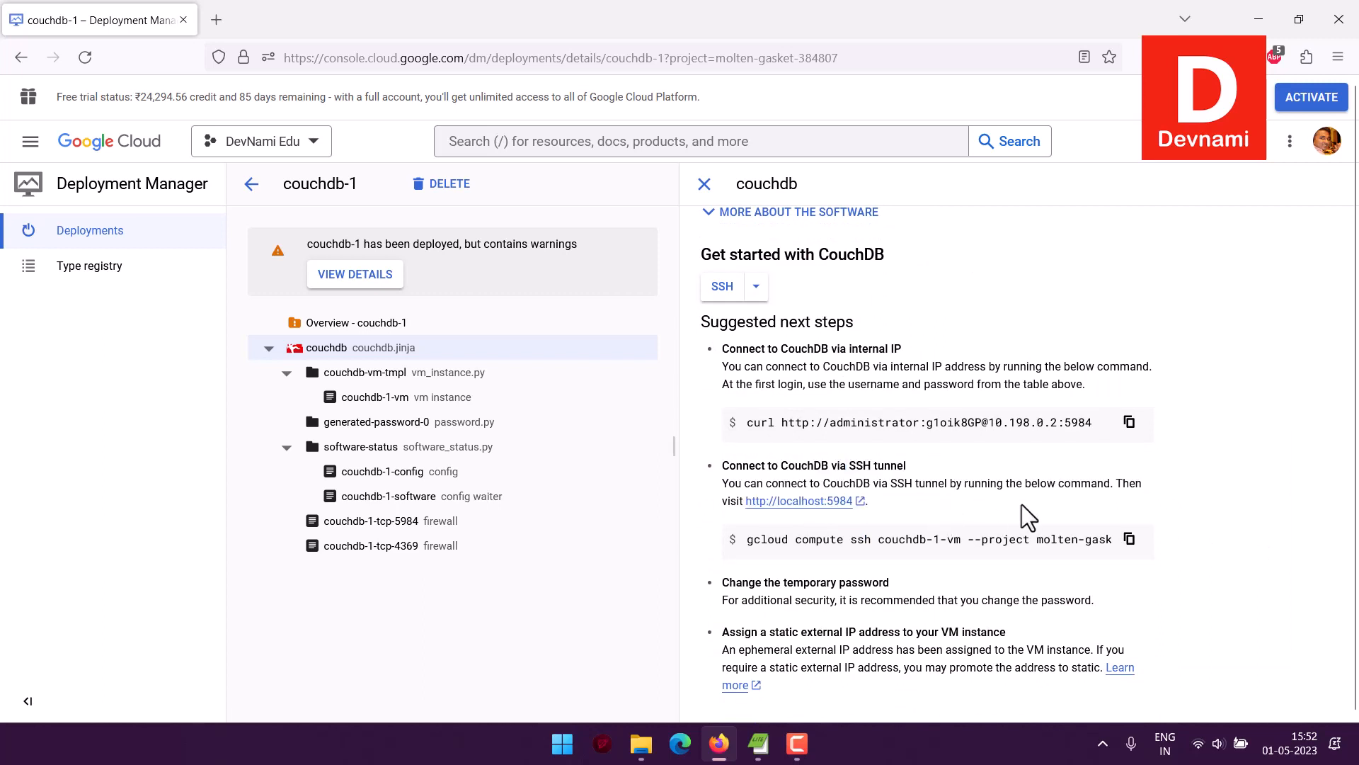
Copy the gcloud SSH tunnel command for couchdb-1-vm and open Cloud Shell in its own browser tab.
{"action": "left_click", "coordinate": [1129, 539]}
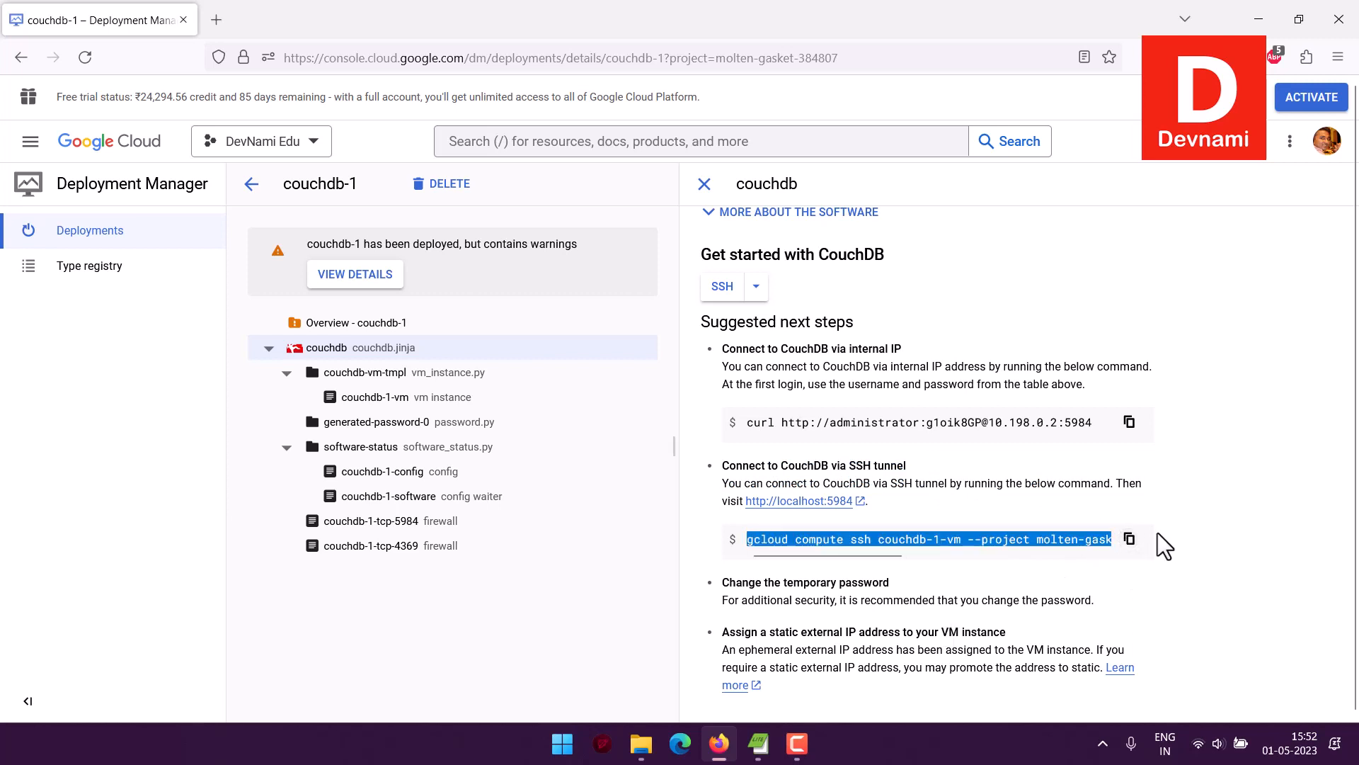
{"action": "left_click", "coordinate": [1129, 540]}
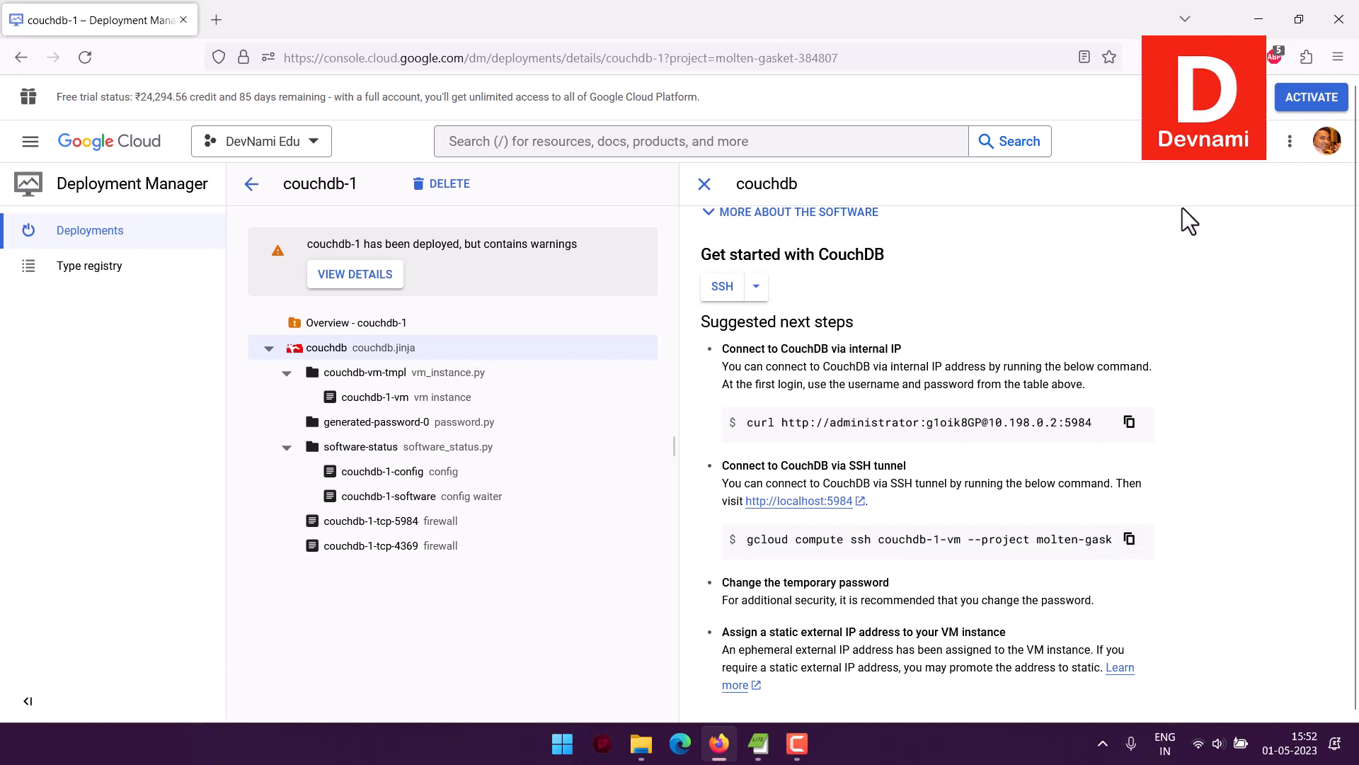
{"action": "left_click", "coordinate": [1181, 163]}
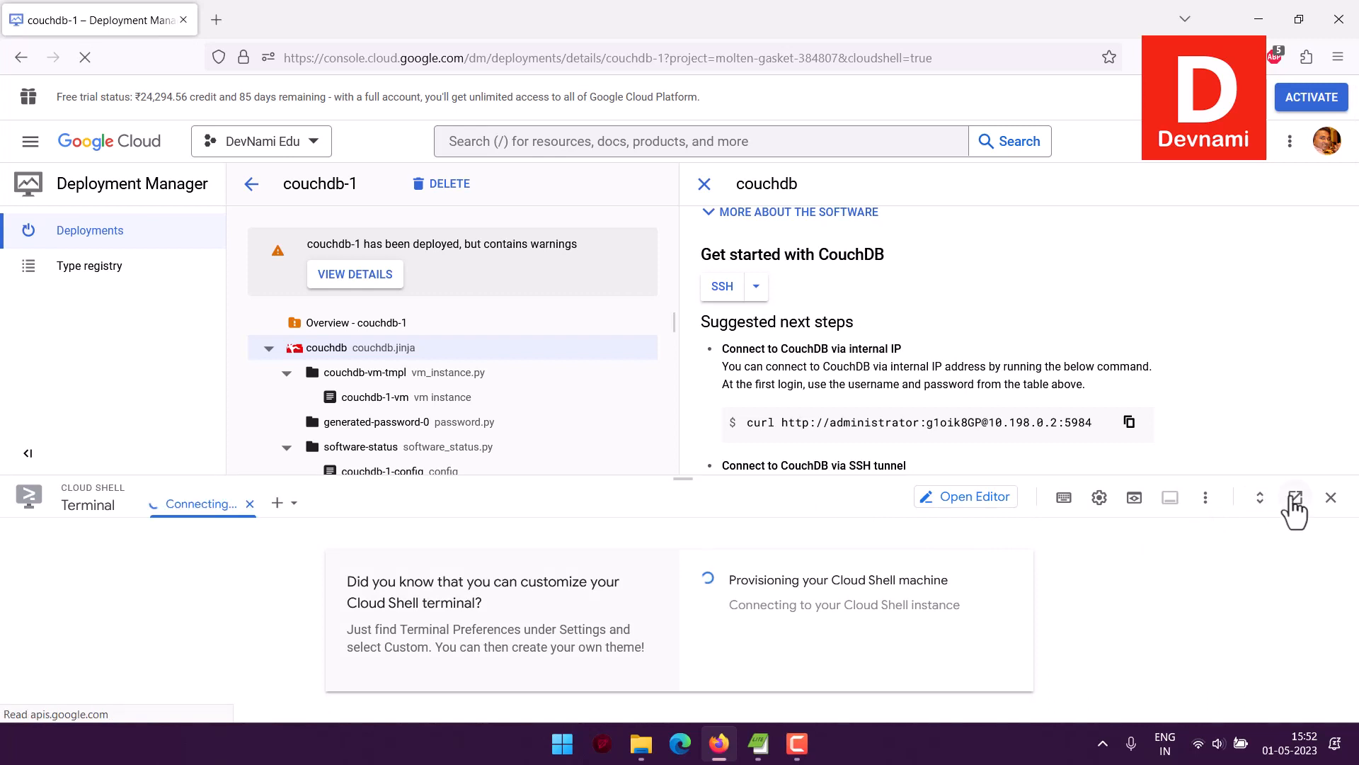
{"action": "left_click", "coordinate": [1295, 497]}
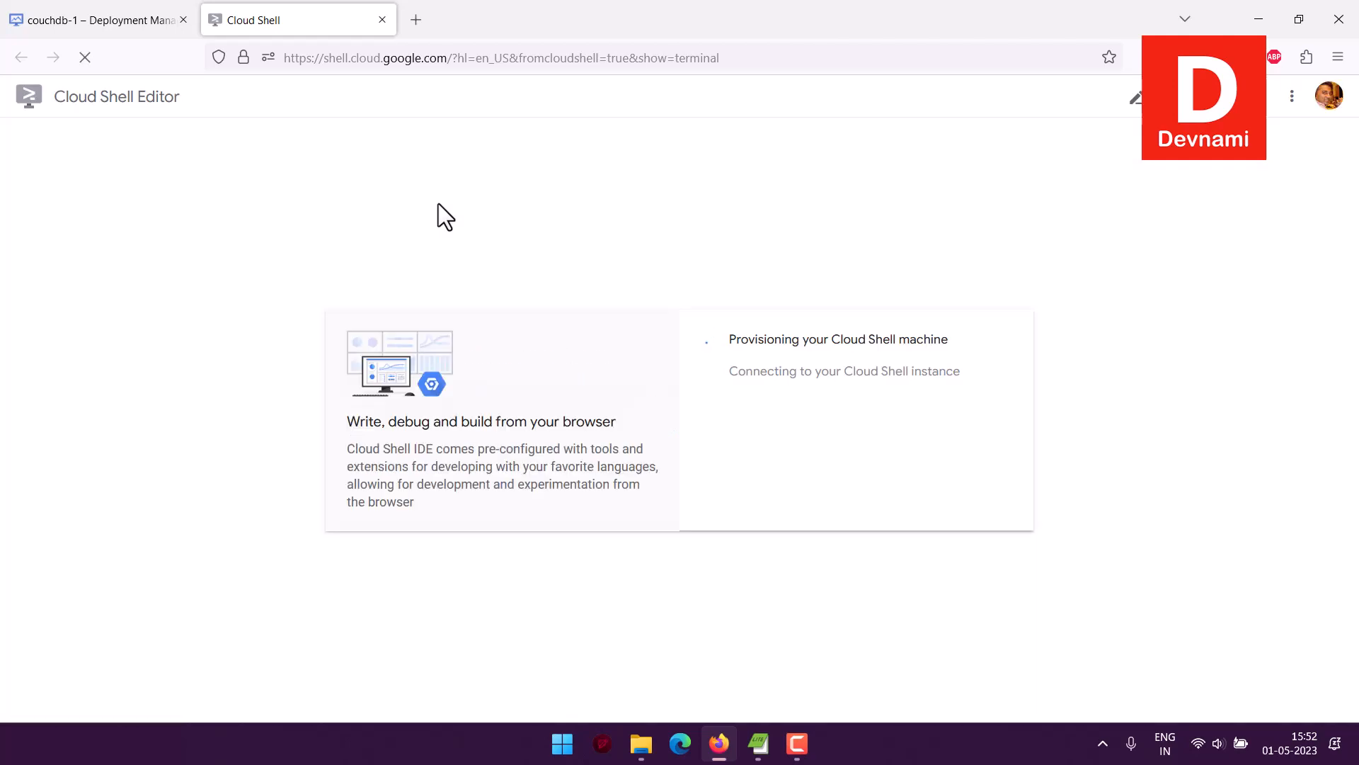
Copy the SSH tunnel command again from the couchdb-1 deployment page and return to the Cloud Shell tab.
{"action": "left_click", "coordinate": [71, 20]}
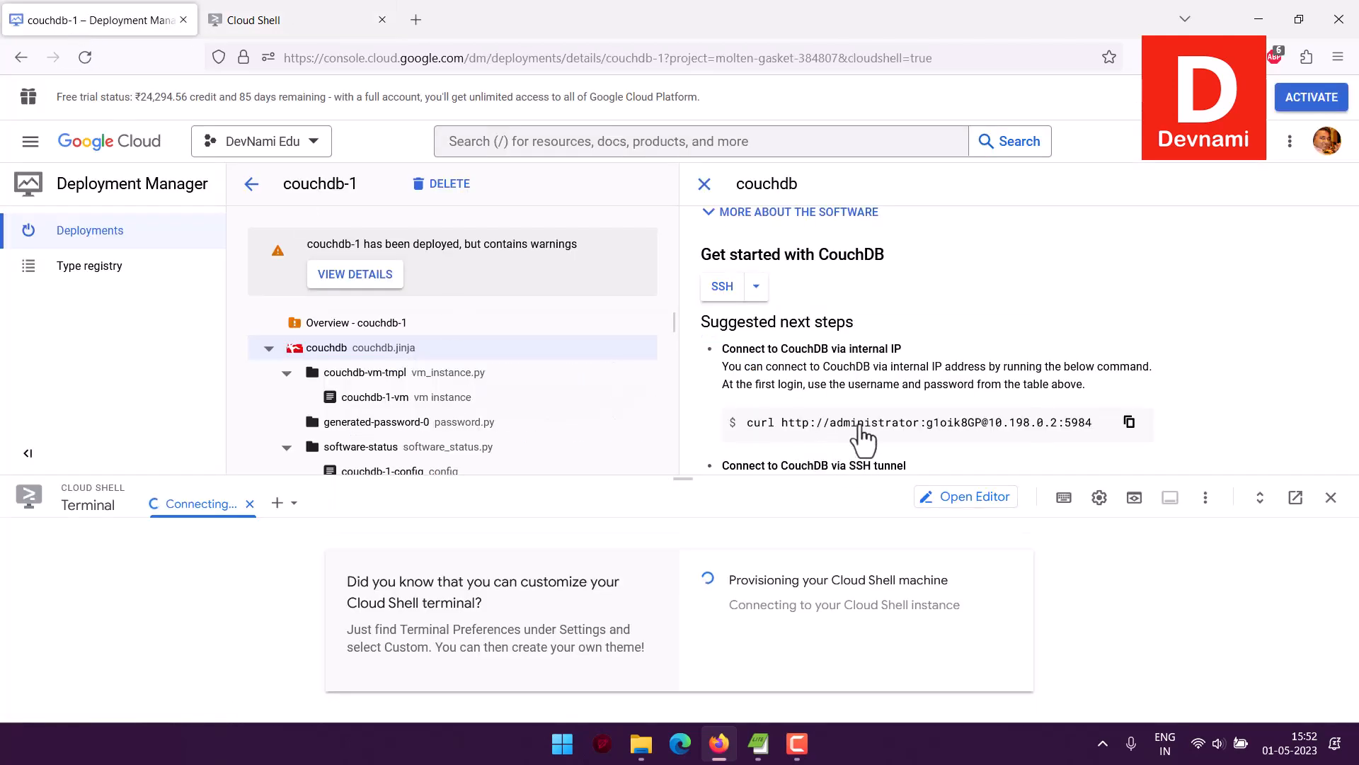
{"action": "scroll", "coordinate": [902, 389], "scroll_direction": "down", "scroll_amount": 1}
{"action": "scroll", "coordinate": [902, 388], "scroll_direction": "down", "scroll_amount": 1}
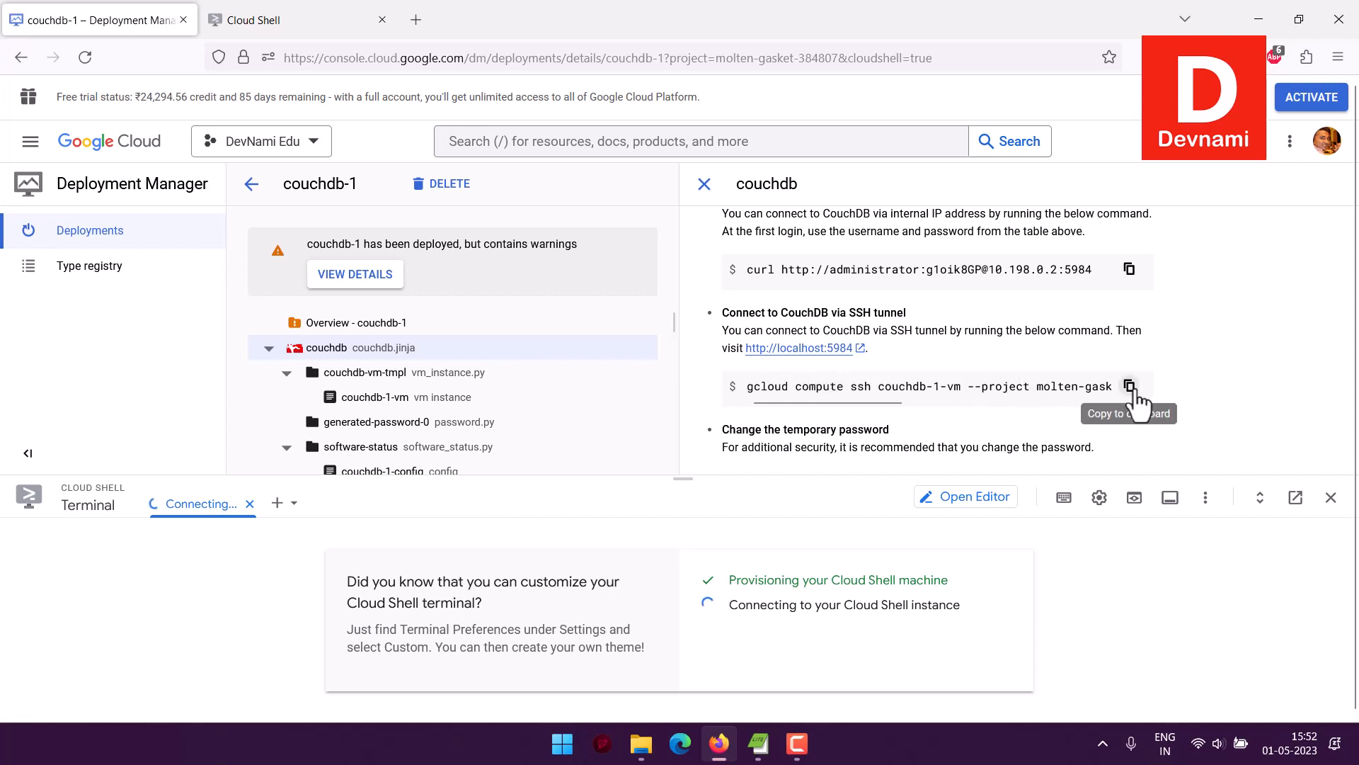
{"action": "left_click", "coordinate": [295, 27]}
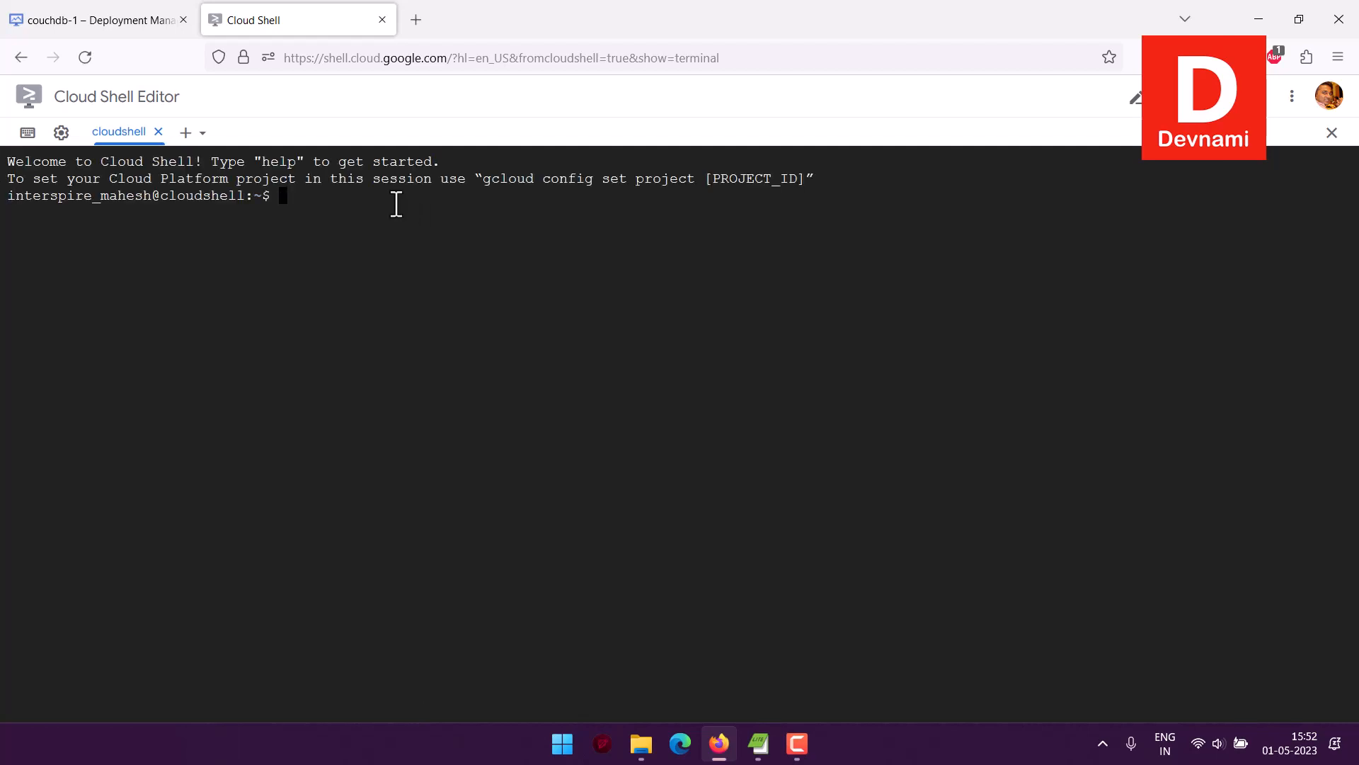
Run the copied gcloud compute ssh command for couchdb-1-vm, forwarding port 5984 to localhost:5984, and authorize Cloud Shell.
{"action": "right_click", "coordinate": [394, 204]}
{"action": "left_click", "coordinate": [360, 208]}
{"action": "key", "text": "ctrl+v"}
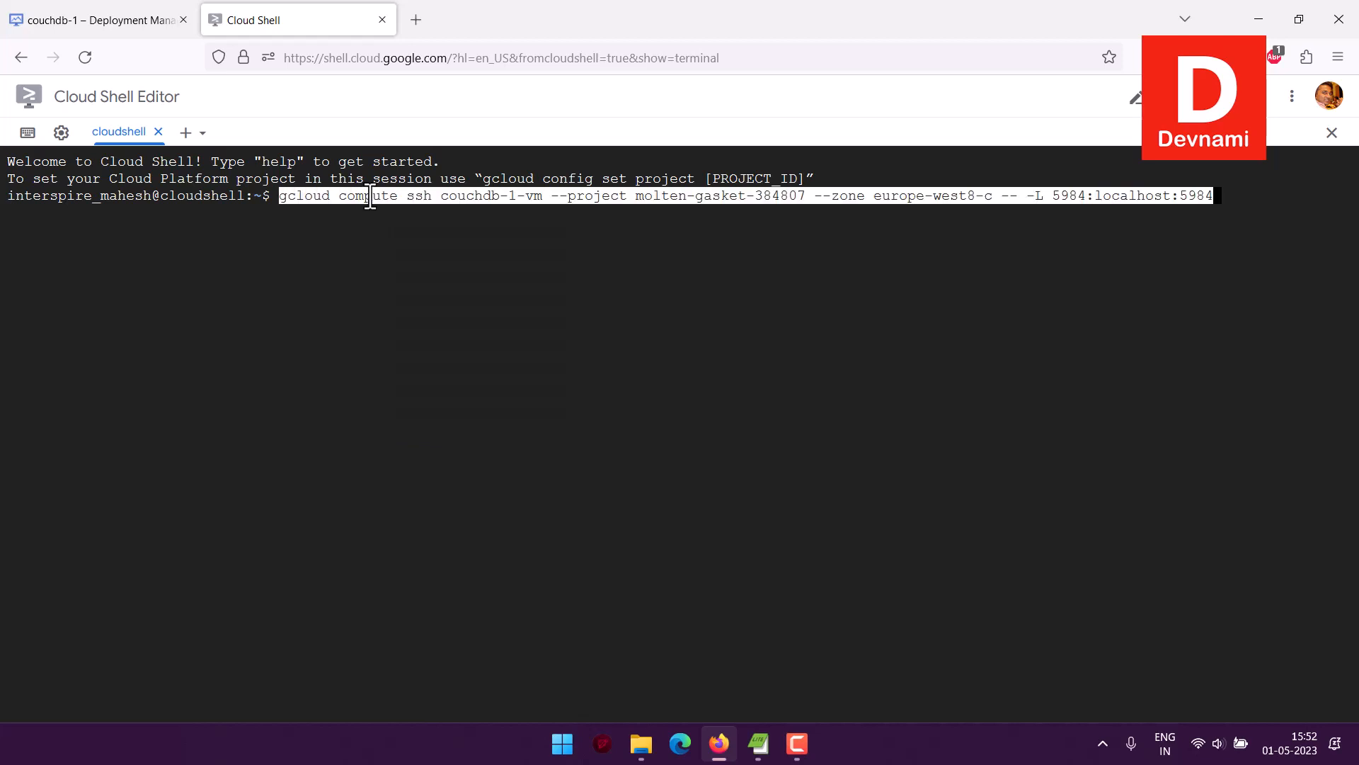
{"action": "key", "text": "Return"}
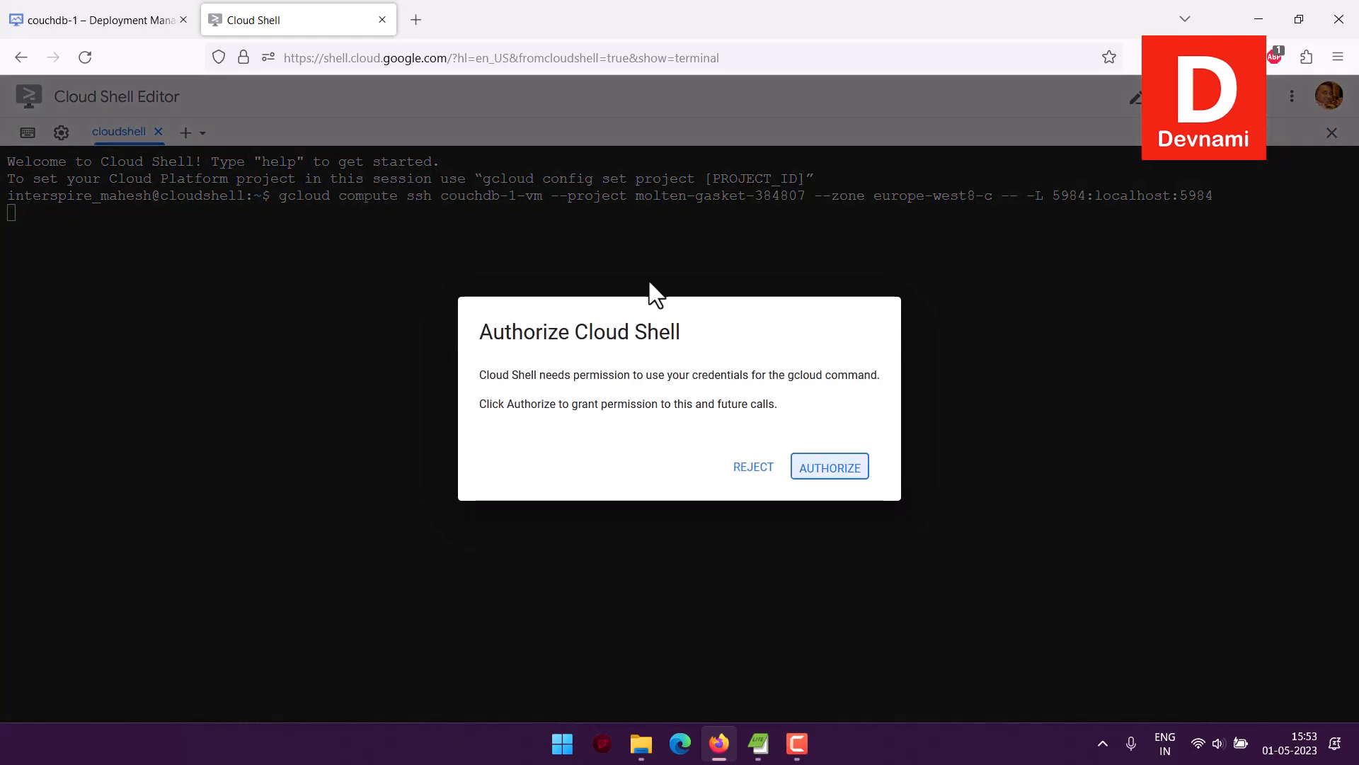
{"action": "left_click", "coordinate": [835, 471]}
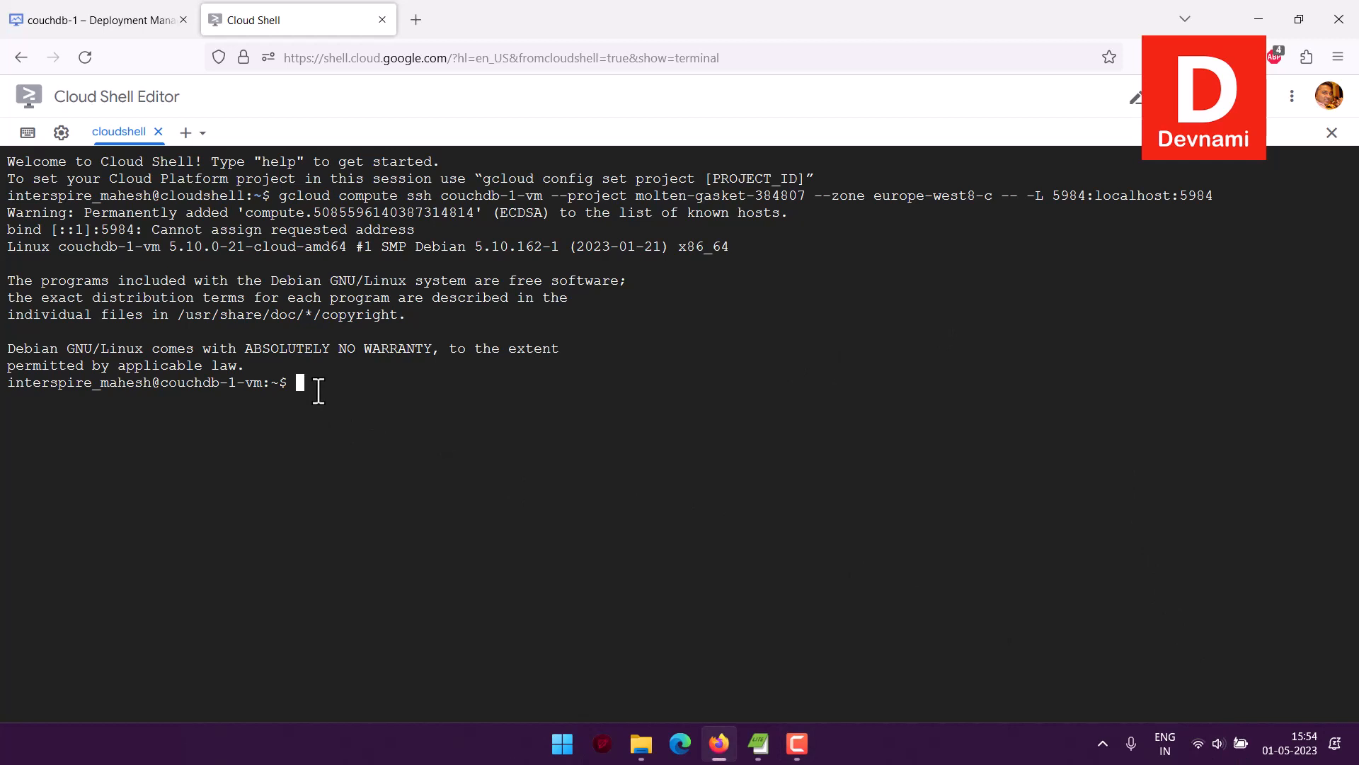
Check the VM's installed curl with curl --version and clear the terminal.
{"action": "type", "text": "curl --version"}
{"action": "key", "text": "Return"}
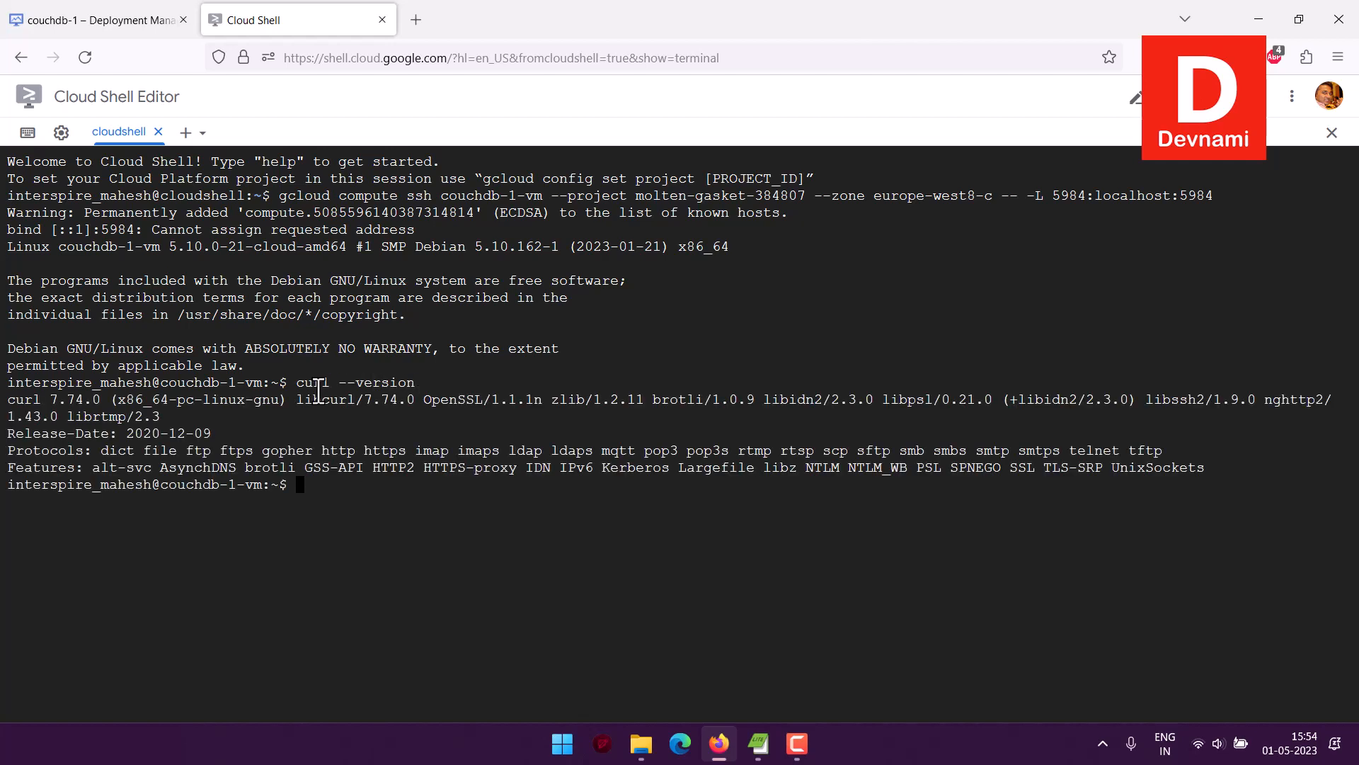
{"action": "type", "text": "clear"}
{"action": "key", "text": "Return"}
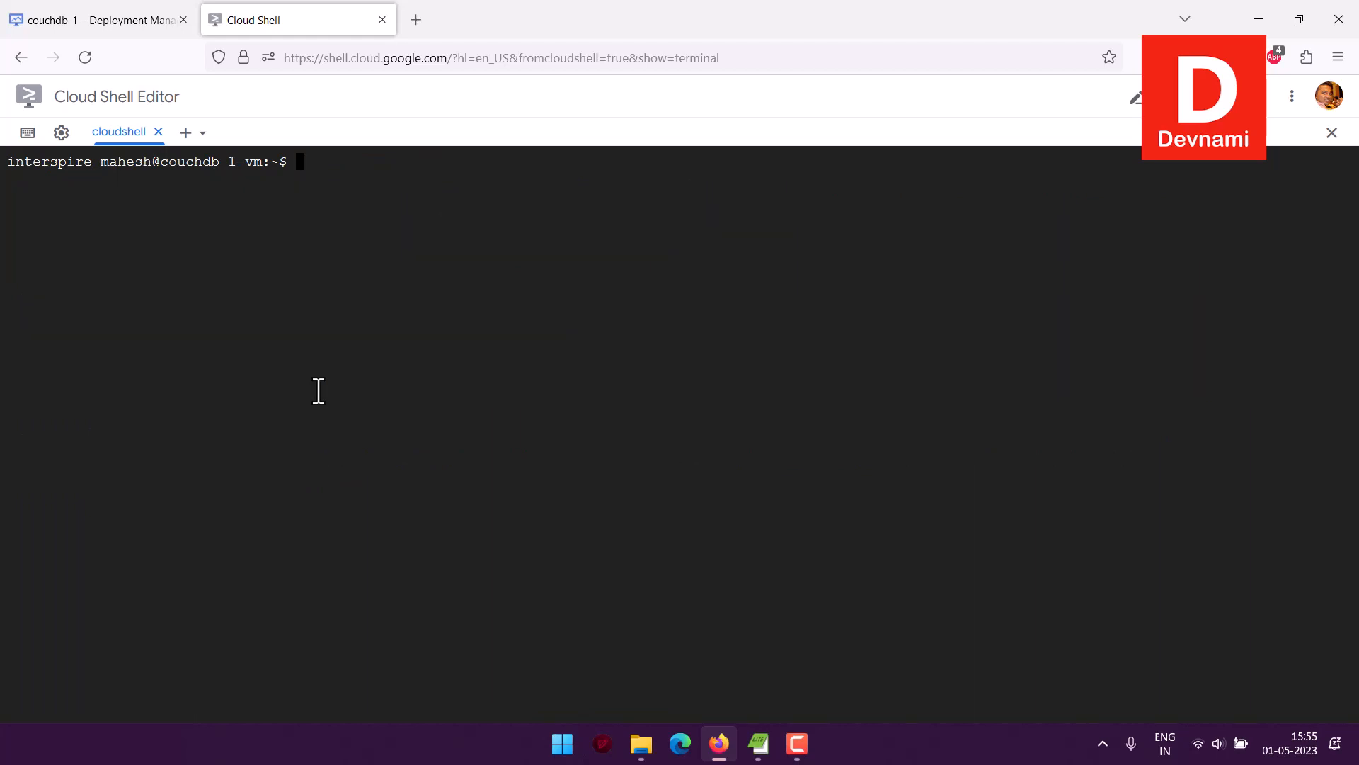
{"action": "type", "text": "curl http://localhost:598"}
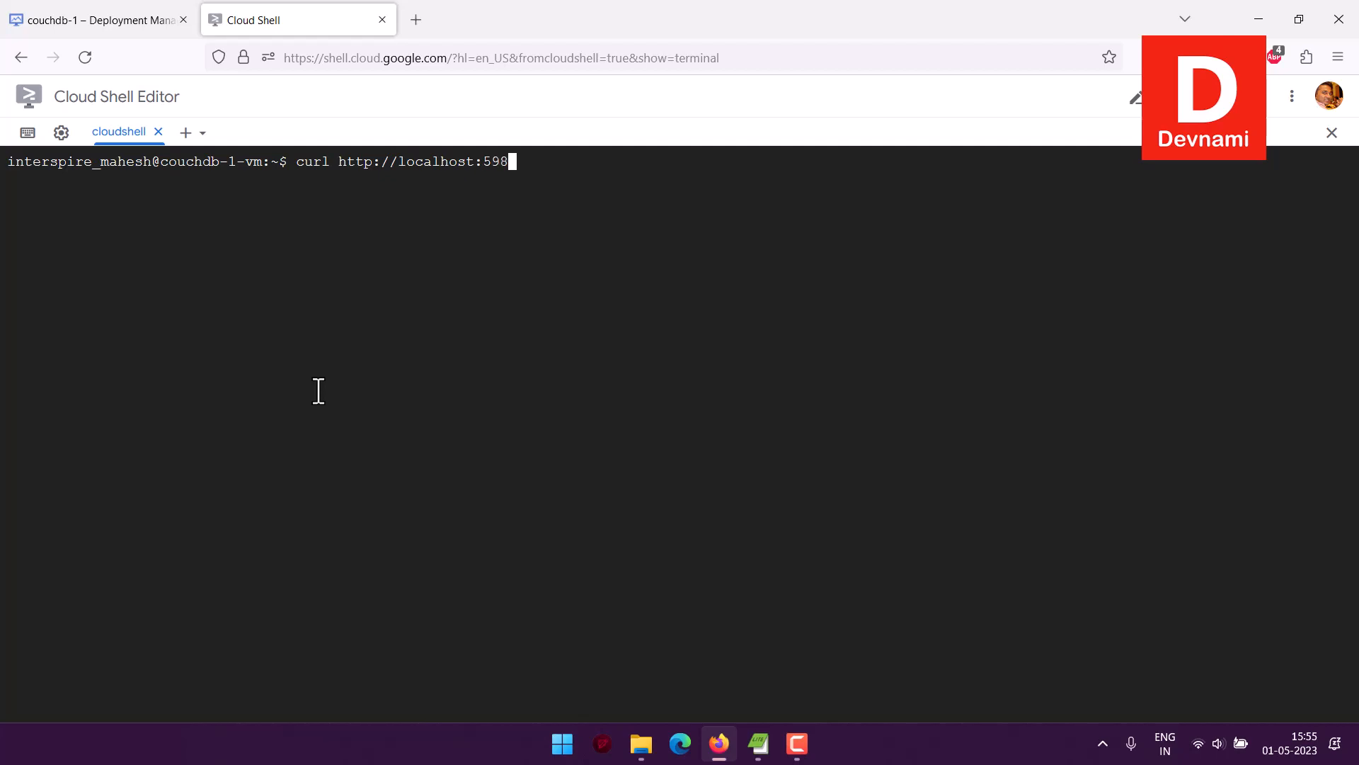
{"action": "type", "text": "4/"}
{"action": "key", "text": "Return"}
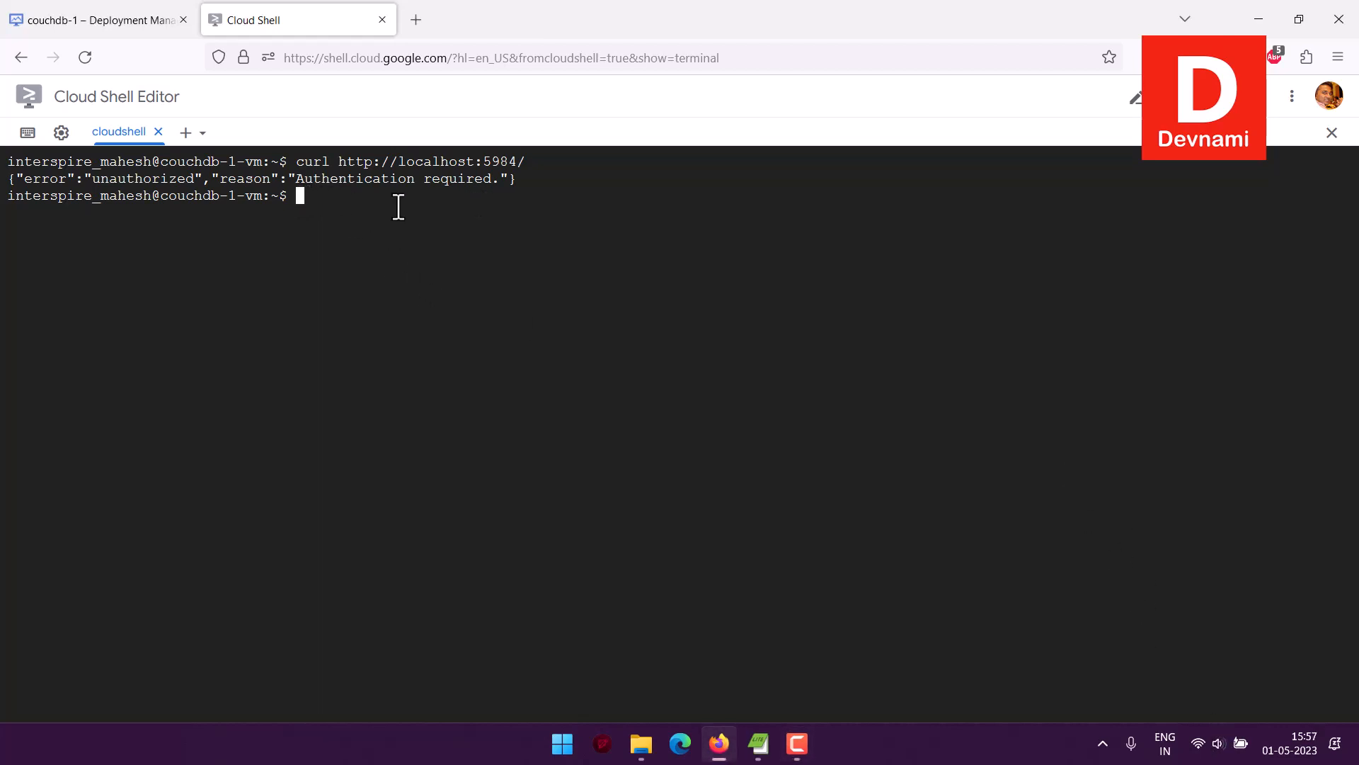
{"action": "type", "text": "curl http://administrao"}
{"action": "key", "text": "BackSpace"}
{"action": "key", "text": "BackSpace"}
{"action": "type", "text": "ator:"}
Copy the temporary Apache CouchDB password from the deployment details and paste it into the curl command after the user name.
{"action": "left_click", "coordinate": [127, 21]}
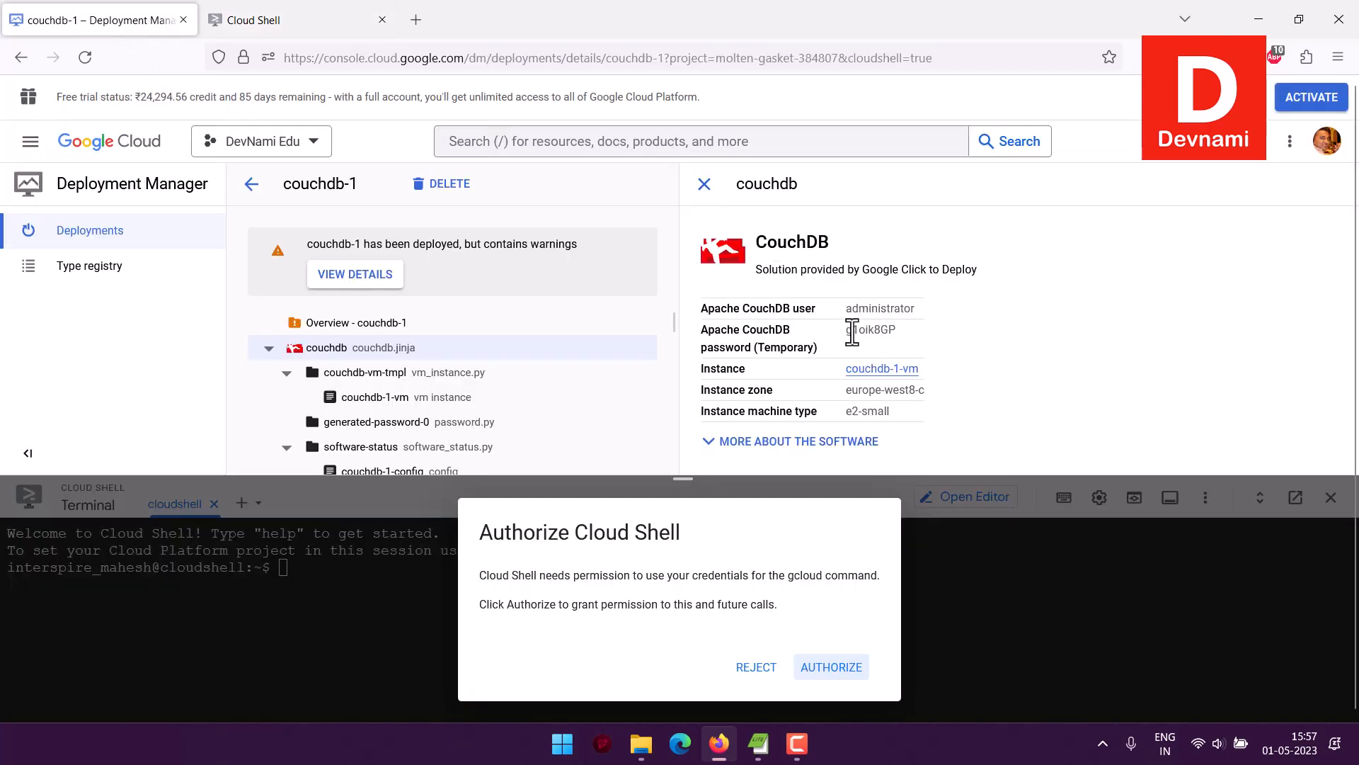
{"action": "left_click_drag", "start_coordinate": [849, 333], "coordinate": [895, 331]}
{"action": "key", "text": "ctrl+c"}
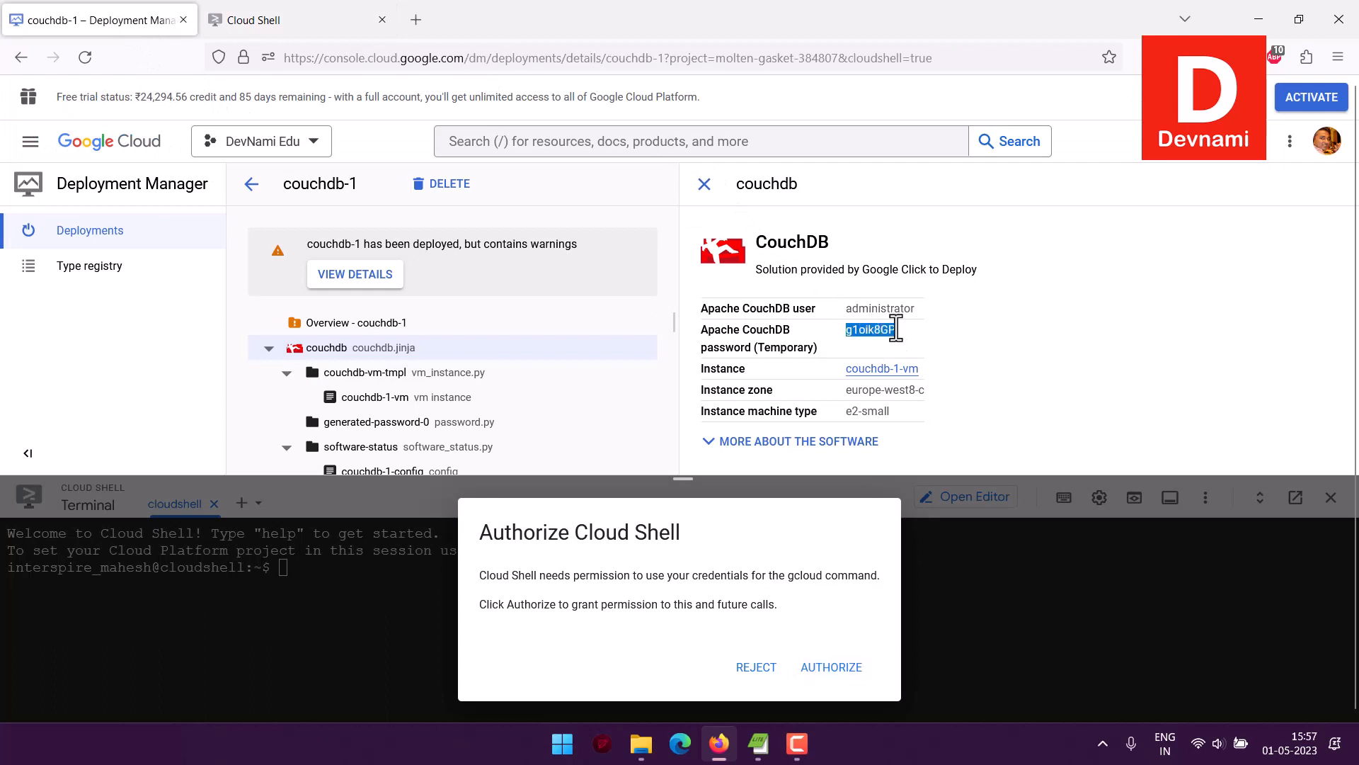
{"action": "right_click", "coordinate": [896, 331]}
{"action": "left_click", "coordinate": [297, 29]}
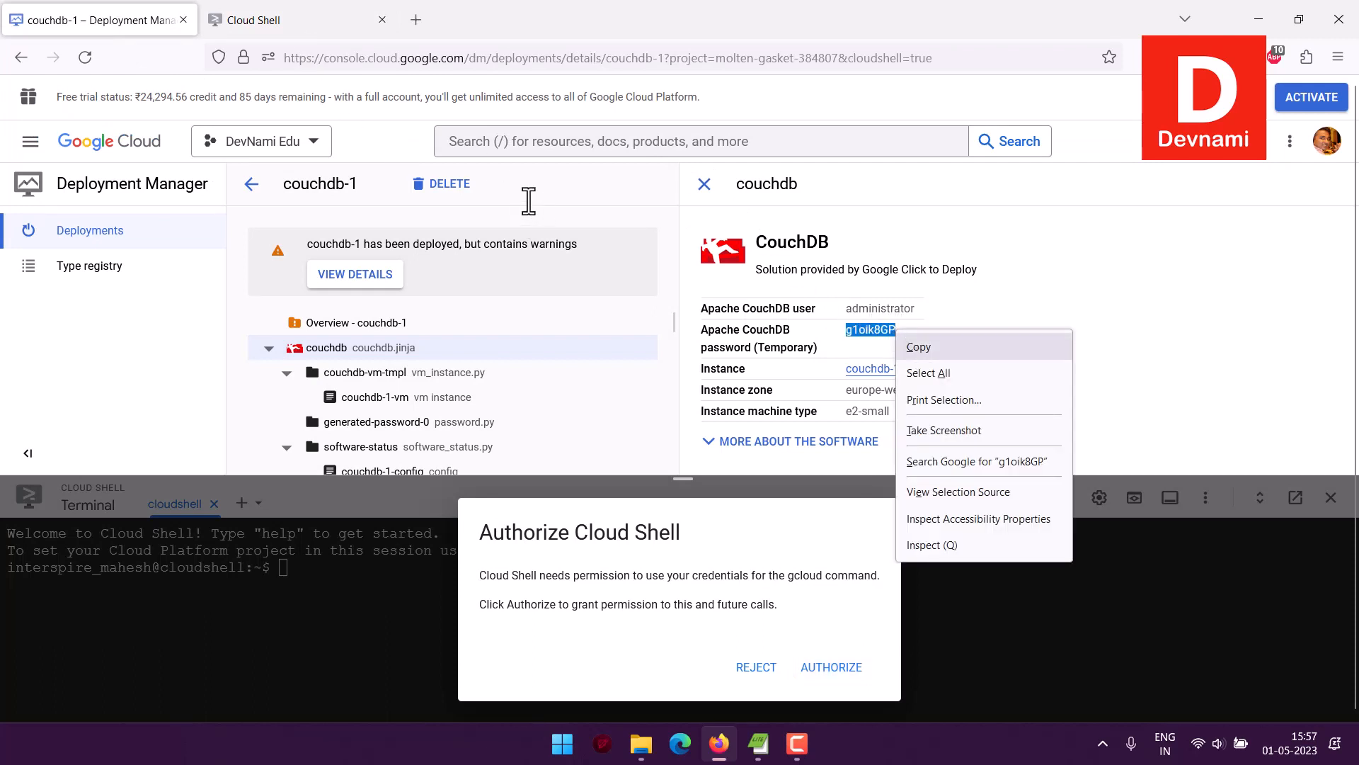
{"action": "right_click", "coordinate": [524, 197]}
{"action": "left_click", "coordinate": [524, 197]}
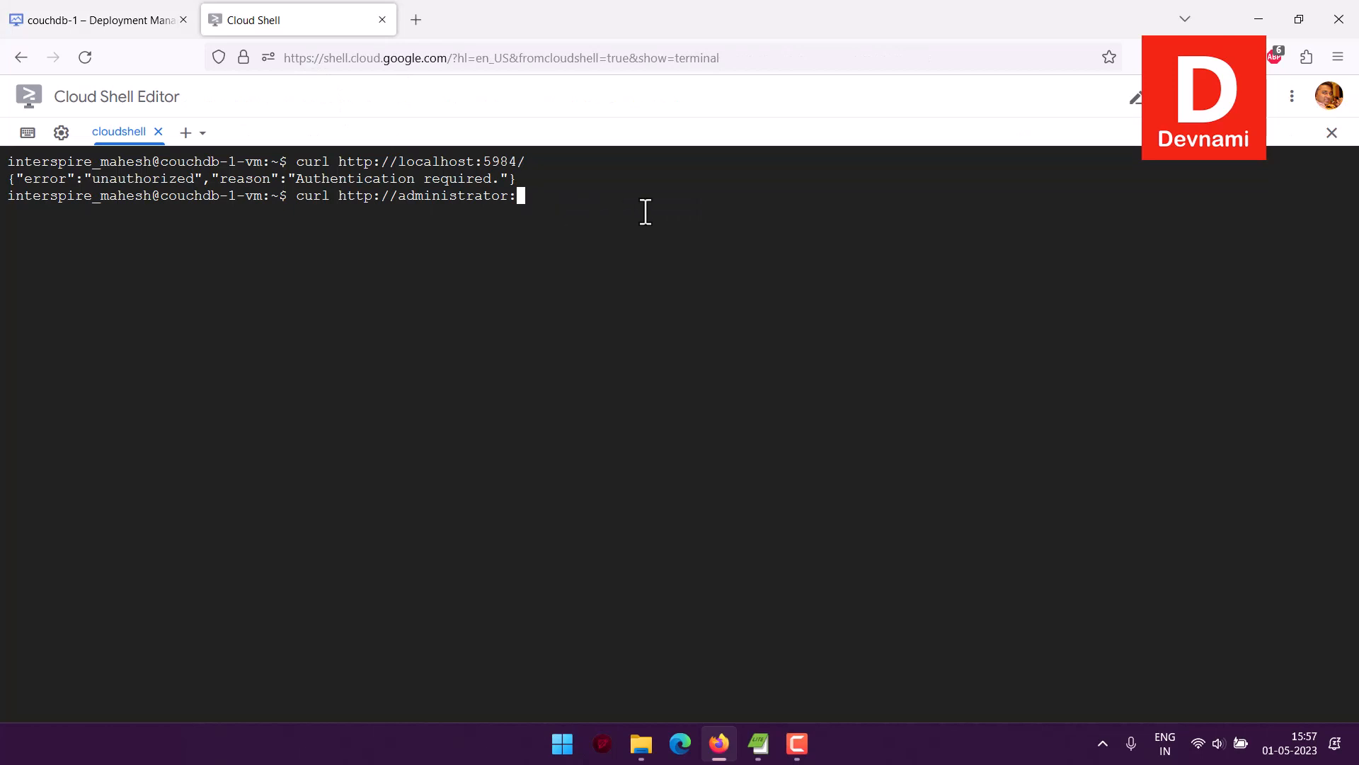
{"action": "key", "text": "ctrl+v"}
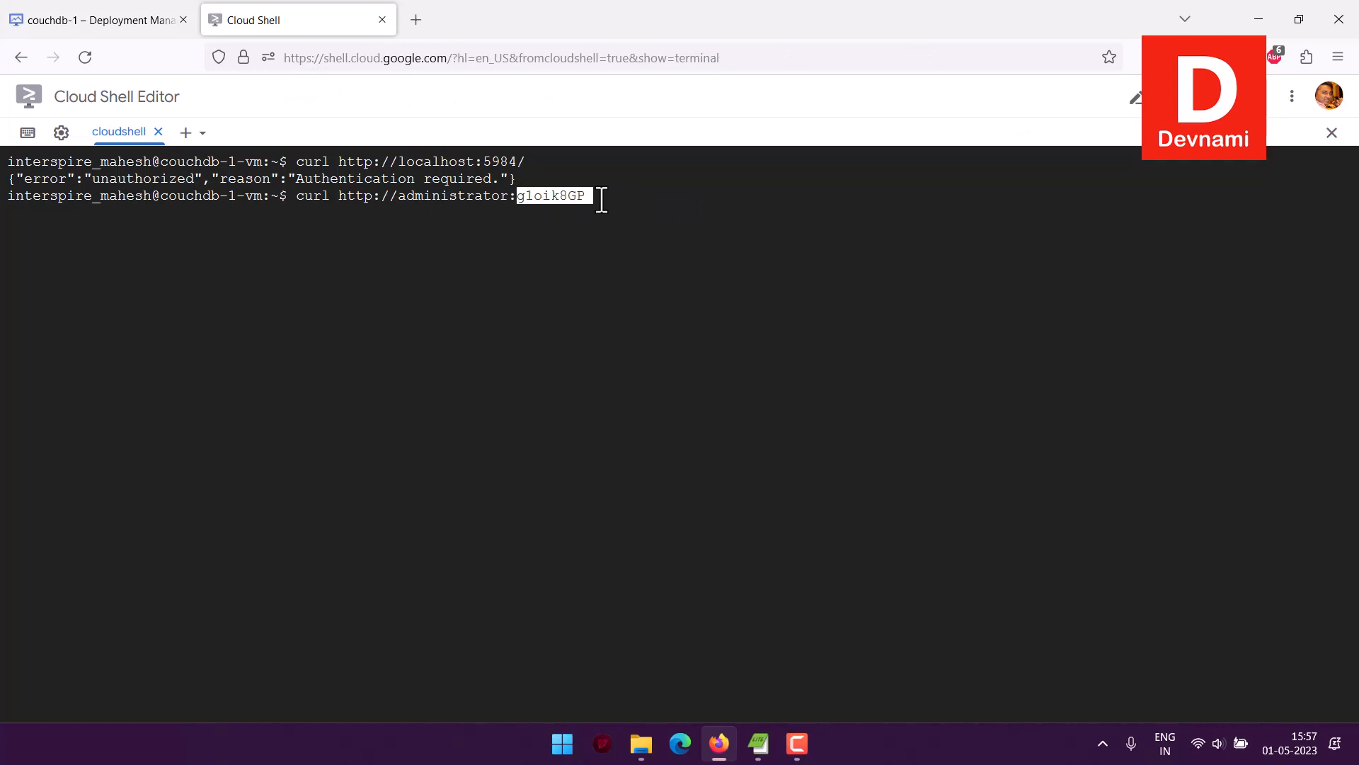
{"action": "key", "text": "Right"}
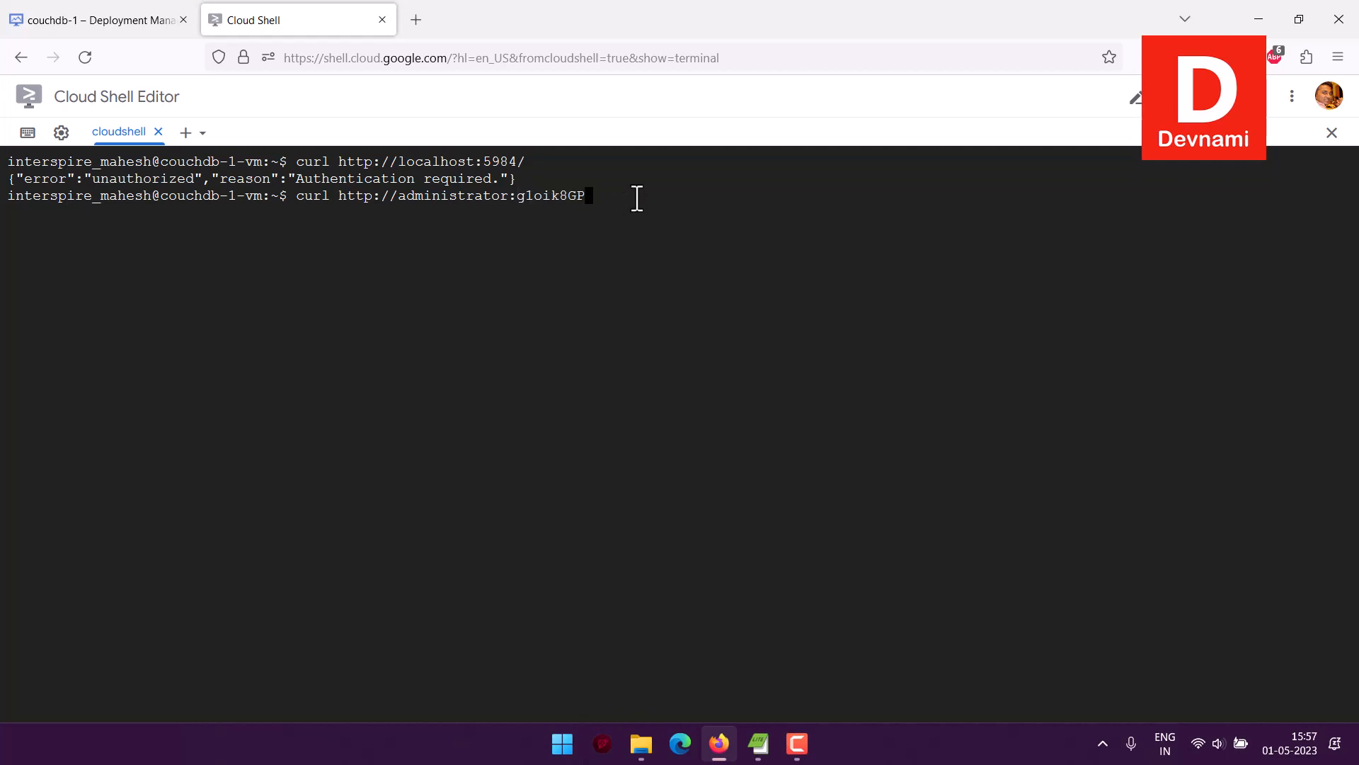
{"action": "type", "text": "@localhost:5984/"}
{"action": "key", "text": "Return"}
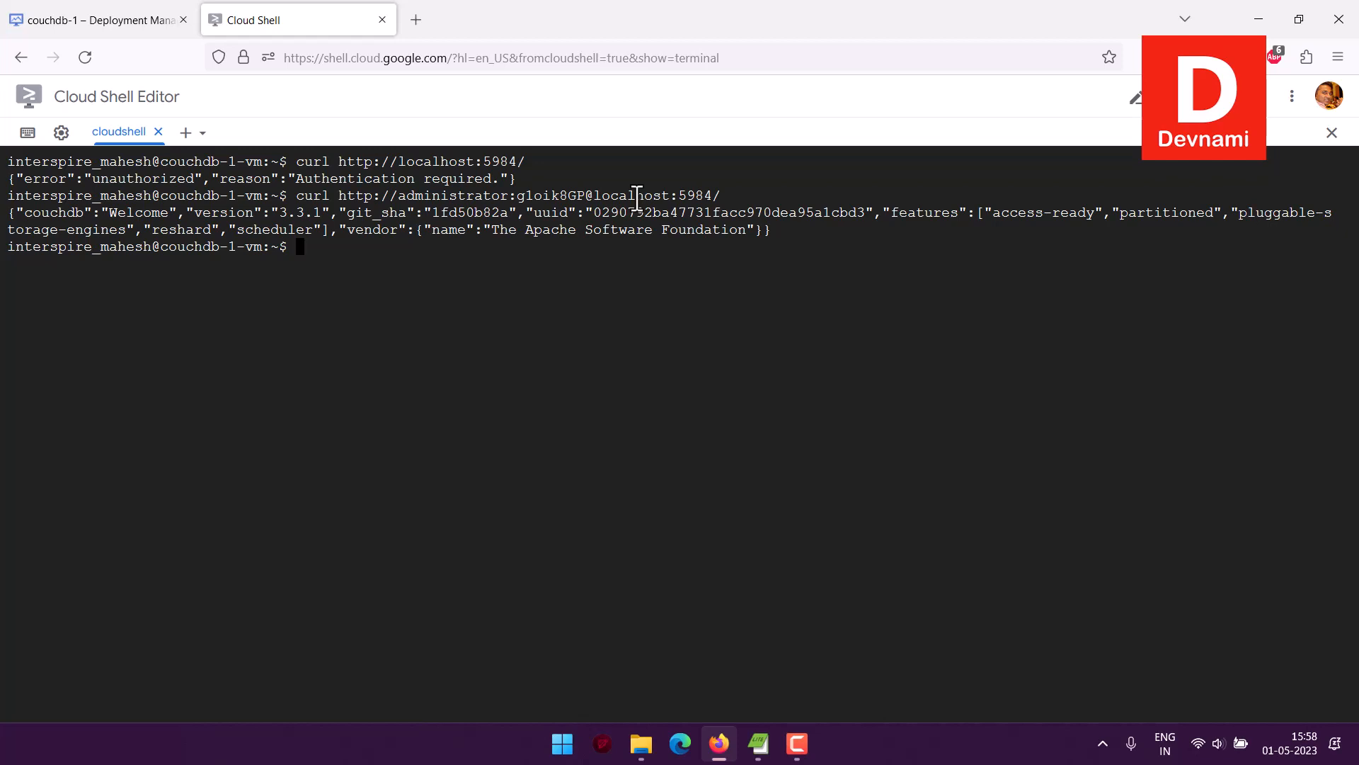
{"action": "type", "text": "curl -X GET http://localho"}
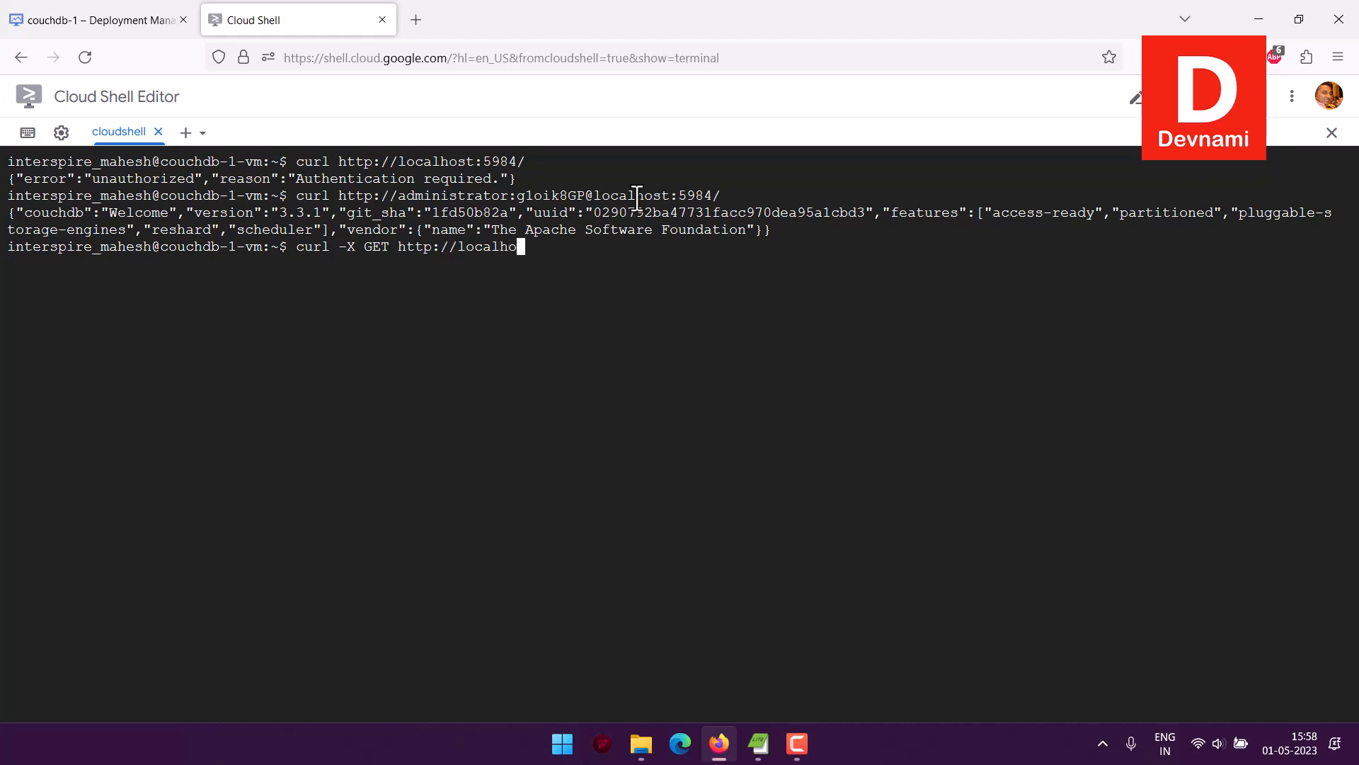
{"action": "type", "text": "st:5984/_all_dbs"}
{"action": "key", "text": "Return"}
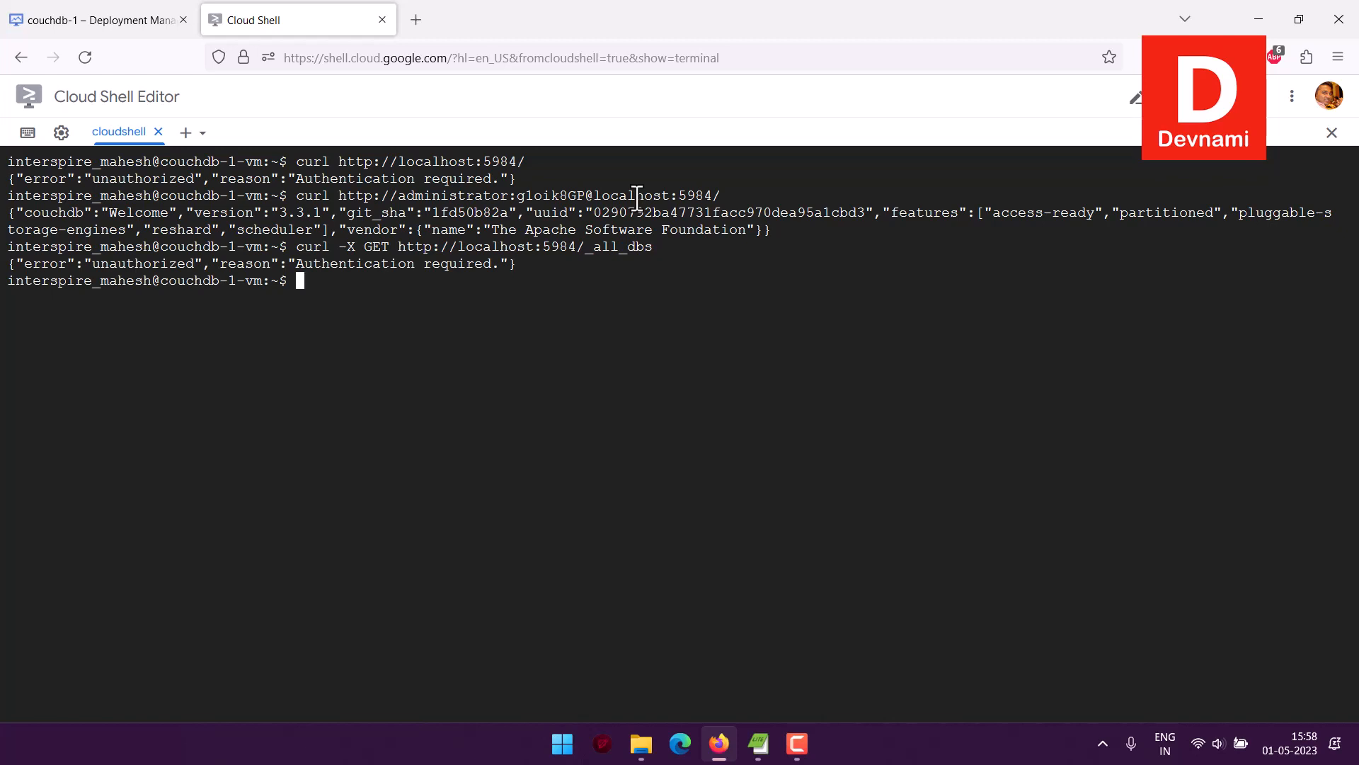
Recall the earlier authenticated curl command and insert -X GET before its address.
{"action": "key", "text": "Up"}
{"action": "key", "text": "Up"}
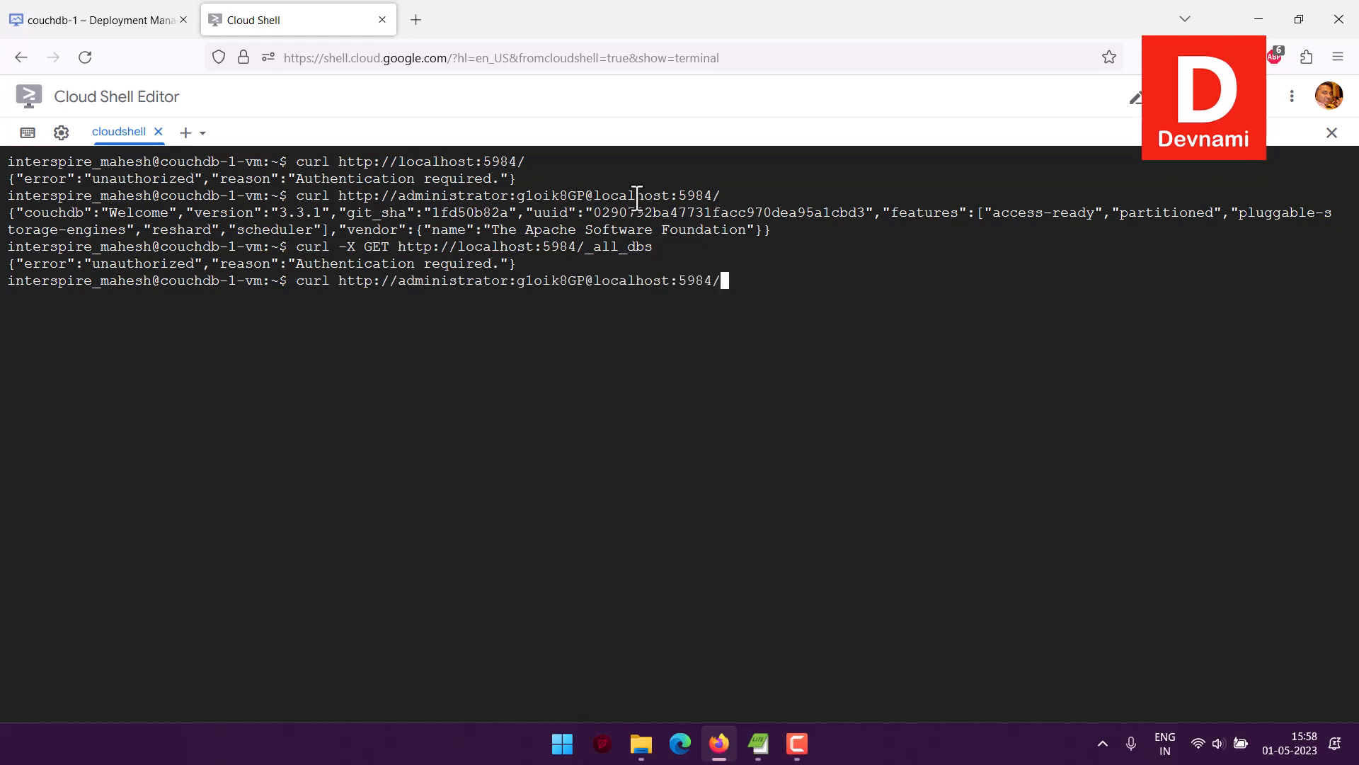
{"action": "key", "text": "Left"}
{"action": "key", "text": "Left"}
{"action": "key", "text": "Left"}
{"action": "key", "text": "Left"}
{"action": "key", "text": "Left"}
{"action": "key", "text": "Left"}
{"action": "key", "text": "Left"}
{"action": "key", "text": "Left"}
{"action": "key", "text": "Left"}
{"action": "key", "text": "Left"}
{"action": "key", "text": "Left"}
{"action": "key", "text": "Left"}
{"action": "key", "text": "Left"}
{"action": "key", "text": "Left"}
{"action": "key", "text": "Left"}
{"action": "key", "text": "Left"}
{"action": "key", "text": "Left"}
{"action": "key", "text": "Left"}
{"action": "key", "text": "Left"}
{"action": "key", "text": "Left"}
{"action": "key", "text": "Left"}
{"action": "key", "text": "Left"}
{"action": "key", "text": "Left"}
{"action": "key", "text": "Left"}
{"action": "key", "text": "Left"}
{"action": "key", "text": "Left"}
{"action": "key", "text": "Left"}
{"action": "key", "text": "Left"}
{"action": "key", "text": "Left"}
{"action": "key", "text": "Left"}
{"action": "key", "text": "Left"}
{"action": "key", "text": "Left"}
{"action": "key", "text": "Left"}
{"action": "key", "text": "Left"}
{"action": "key", "text": "Left"}
{"action": "key", "text": "Left"}
{"action": "key", "text": "Left"}
{"action": "type", "text": "-X G"}
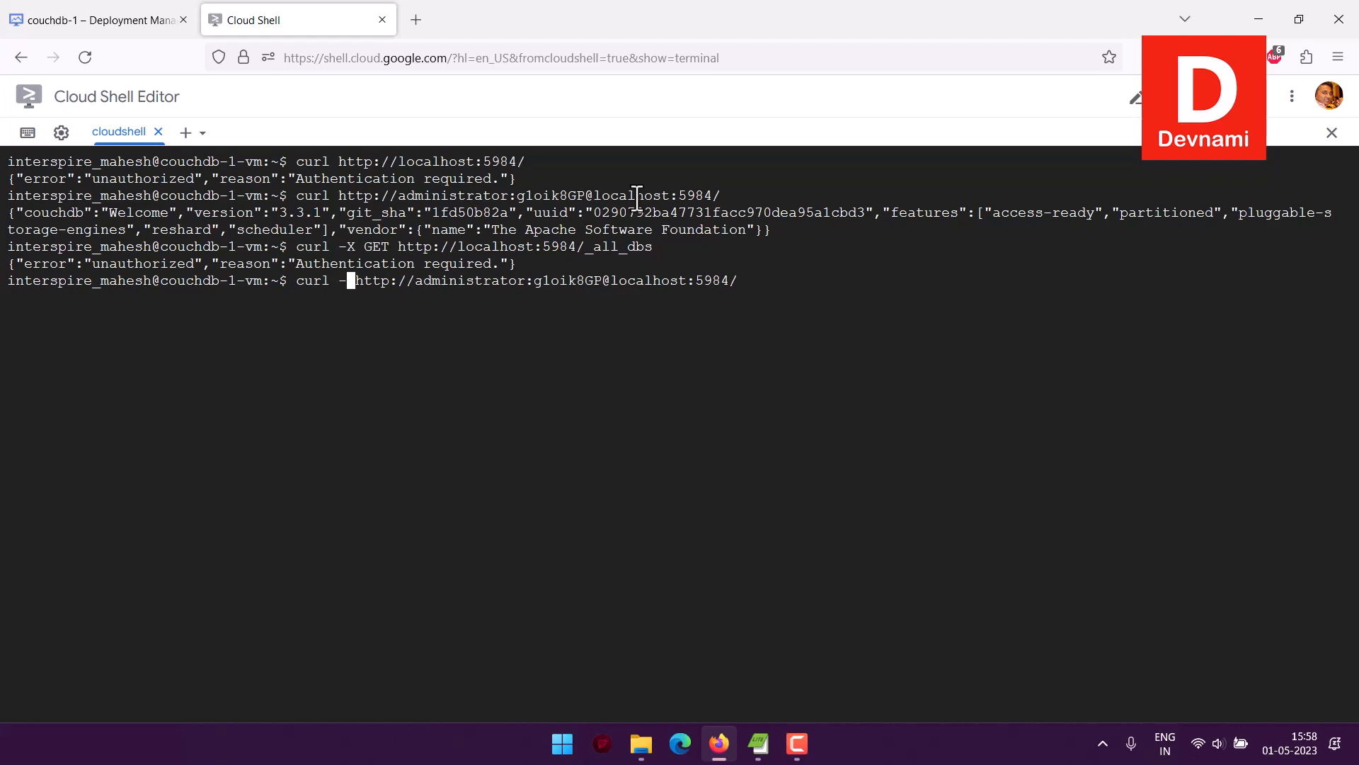
{"action": "type", "text": "ET"}
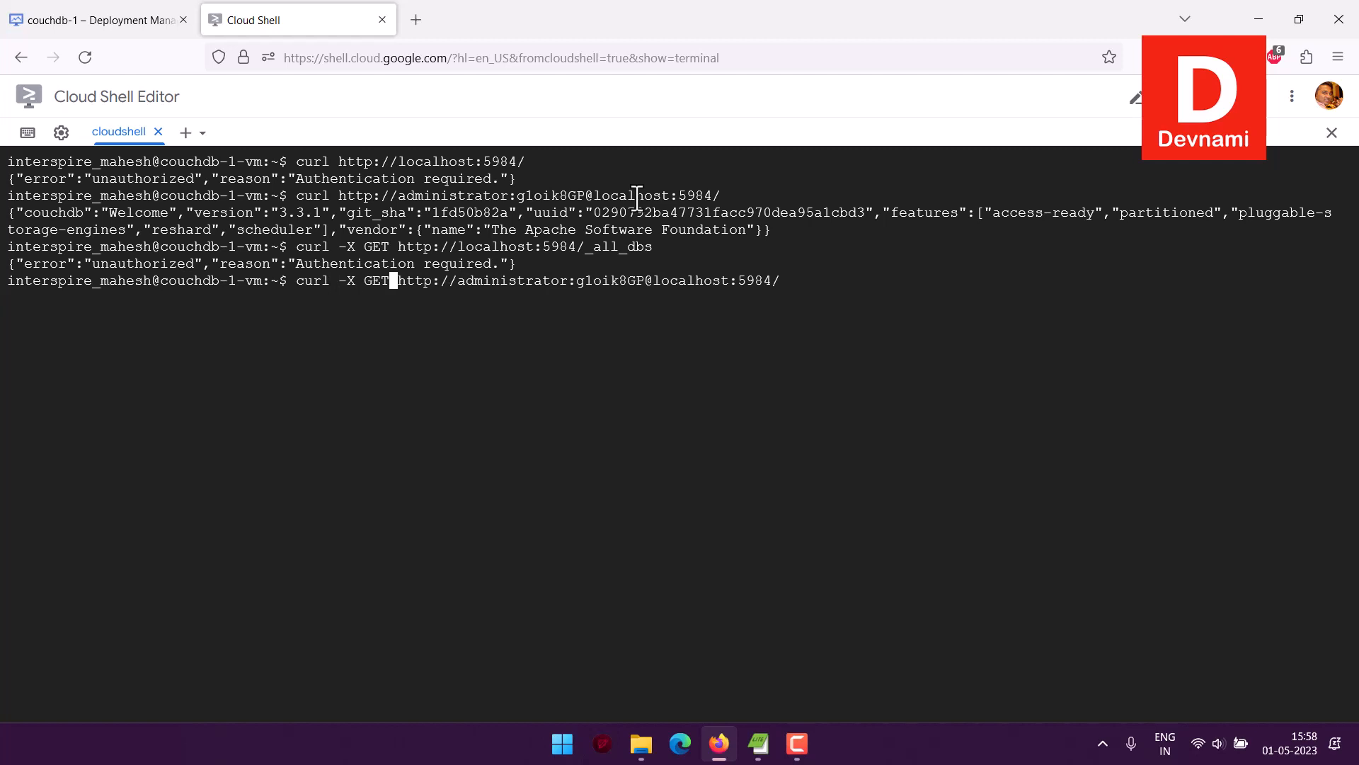
{"action": "key", "text": "Right"}
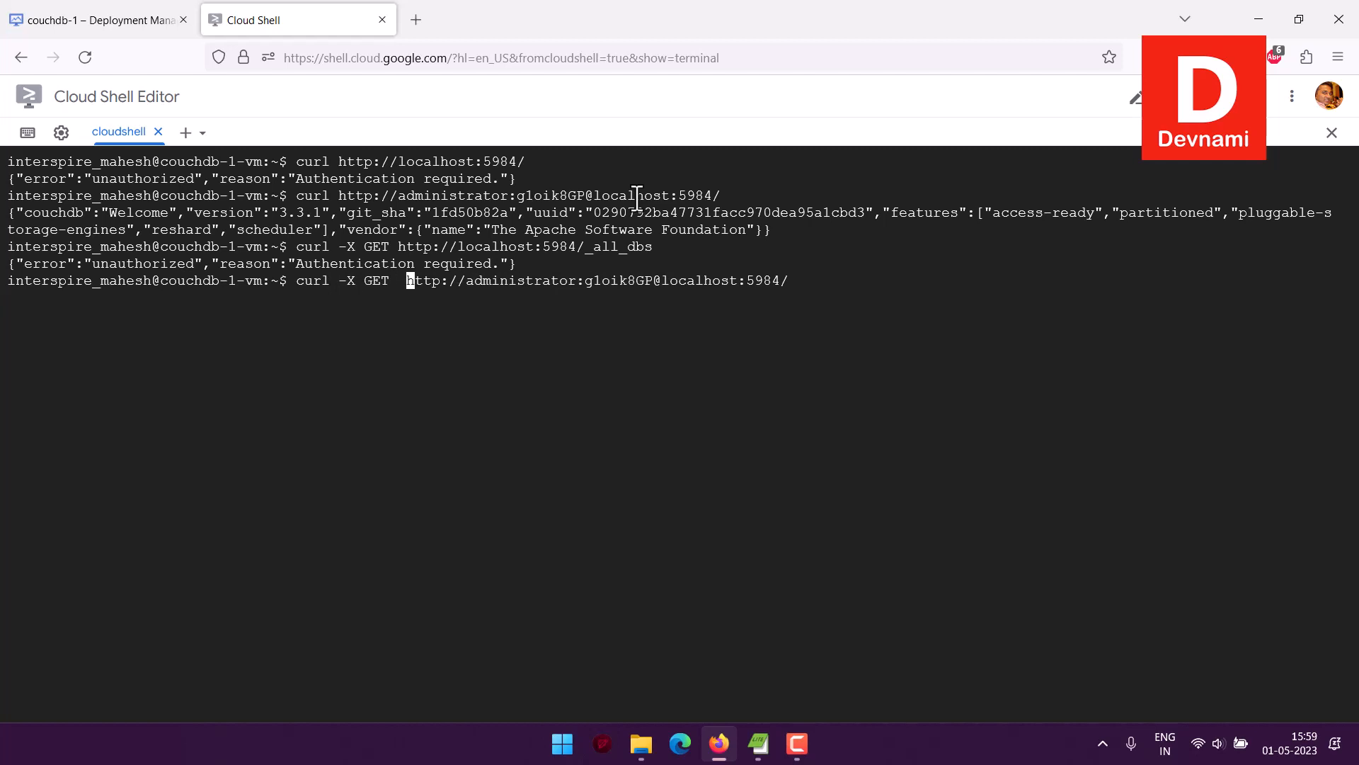
Append _all_dbs to the authenticated localhost:5984/ address and run the GET request.
{"action": "key", "text": "Right"}
{"action": "key", "text": "Right"}
{"action": "key", "text": "Right"}
{"action": "key", "text": "Right"}
{"action": "key", "text": "Right"}
{"action": "key", "text": "Right"}
{"action": "key", "text": "Right"}
{"action": "key", "text": "Right"}
{"action": "key", "text": "Right"}
{"action": "key", "text": "Right"}
{"action": "key", "text": "Right"}
{"action": "key", "text": "Right"}
{"action": "key", "text": "Right"}
{"action": "key", "text": "Right"}
{"action": "key", "text": "Right"}
{"action": "key", "text": "Right"}
{"action": "key", "text": "Right"}
{"action": "key", "text": "Right"}
{"action": "key", "text": "Right"}
{"action": "key", "text": "Right"}
{"action": "key", "text": "End"}
{"action": "type", "text": "_all_dbs"}
{"action": "key", "text": "Return"}
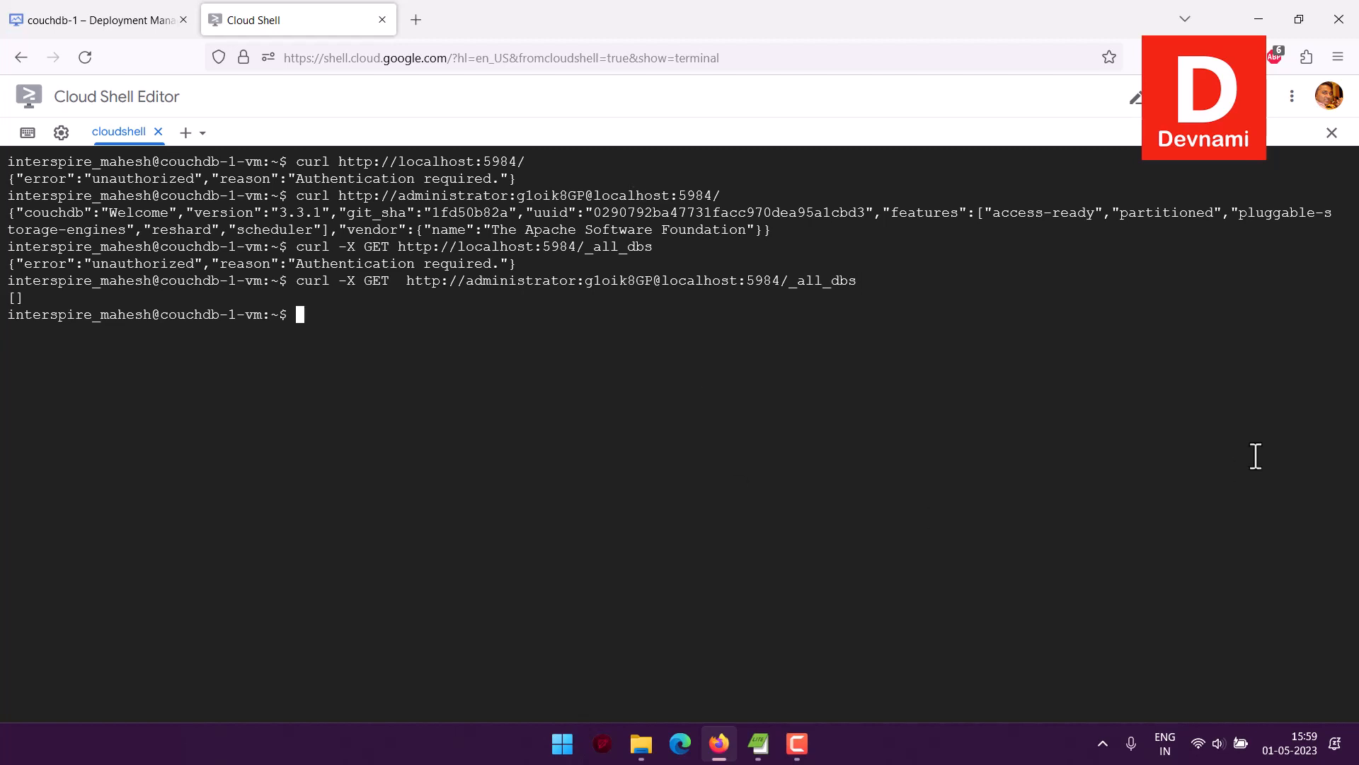
{"action": "left_click", "coordinate": [1212, 733]}
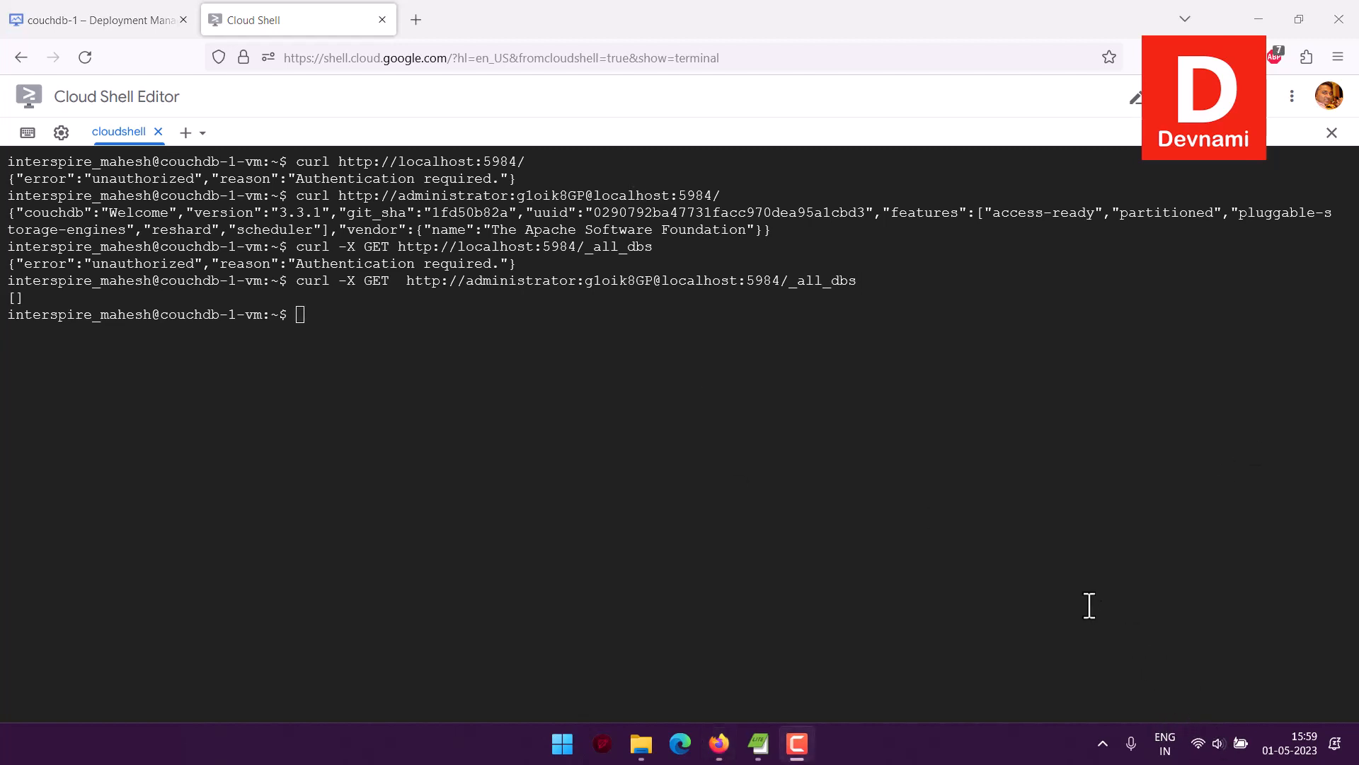
{"action": "left_click", "coordinate": [304, 298]}
From the couchdb-1 deployment page, open the Google Cloud console home in a new browser tab and switch to it.
{"action": "left_click", "coordinate": [106, 21]}
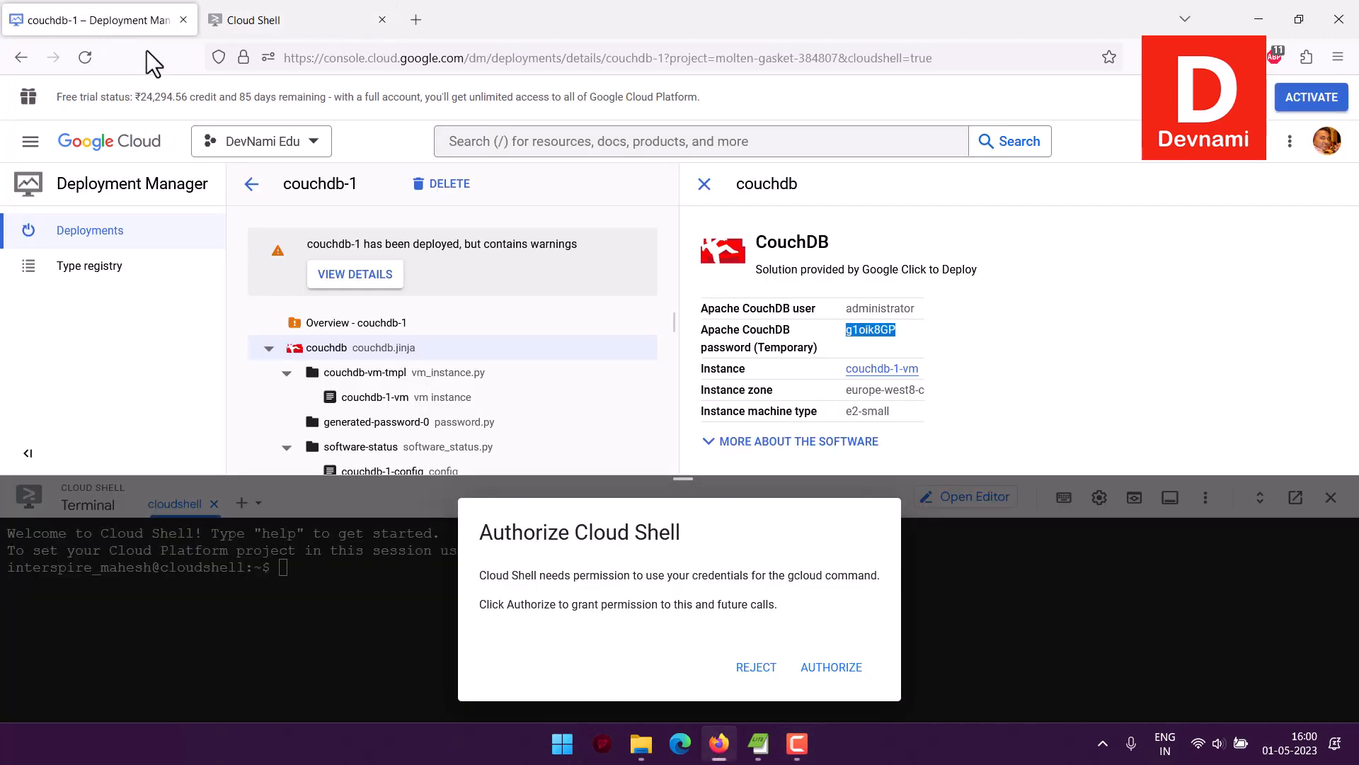
{"action": "scroll", "coordinate": [580, 320], "scroll_direction": "down", "scroll_amount": 2}
{"action": "right_click", "coordinate": [107, 144]}
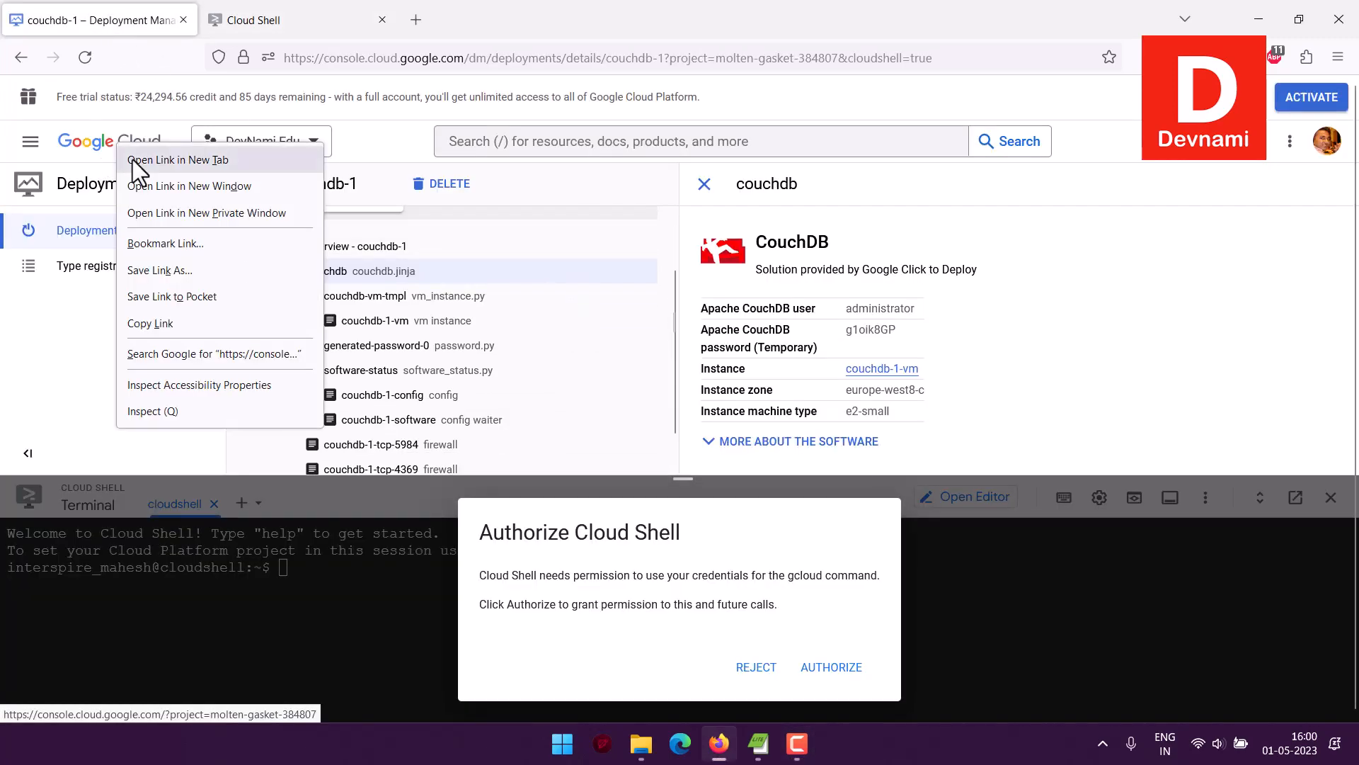
{"action": "left_click", "coordinate": [221, 157]}
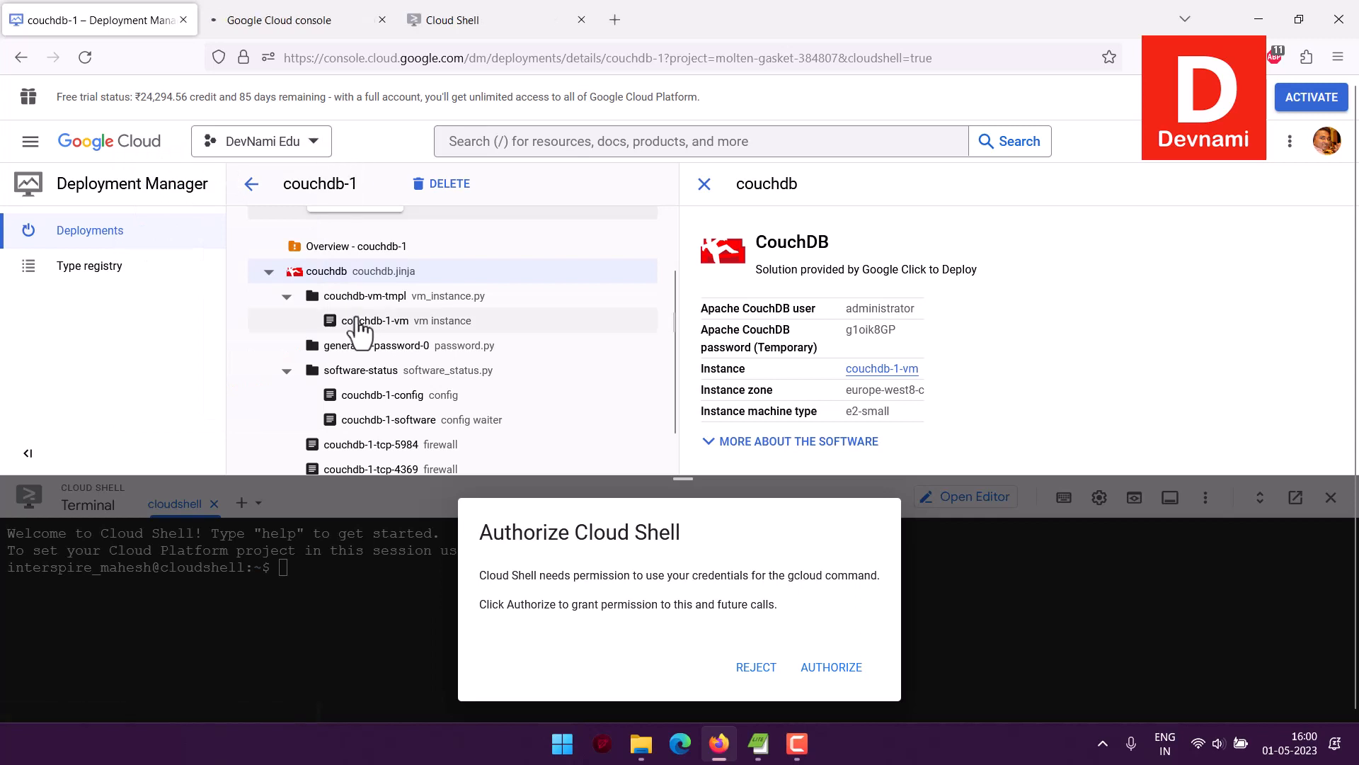
{"action": "left_click", "coordinate": [284, 23]}
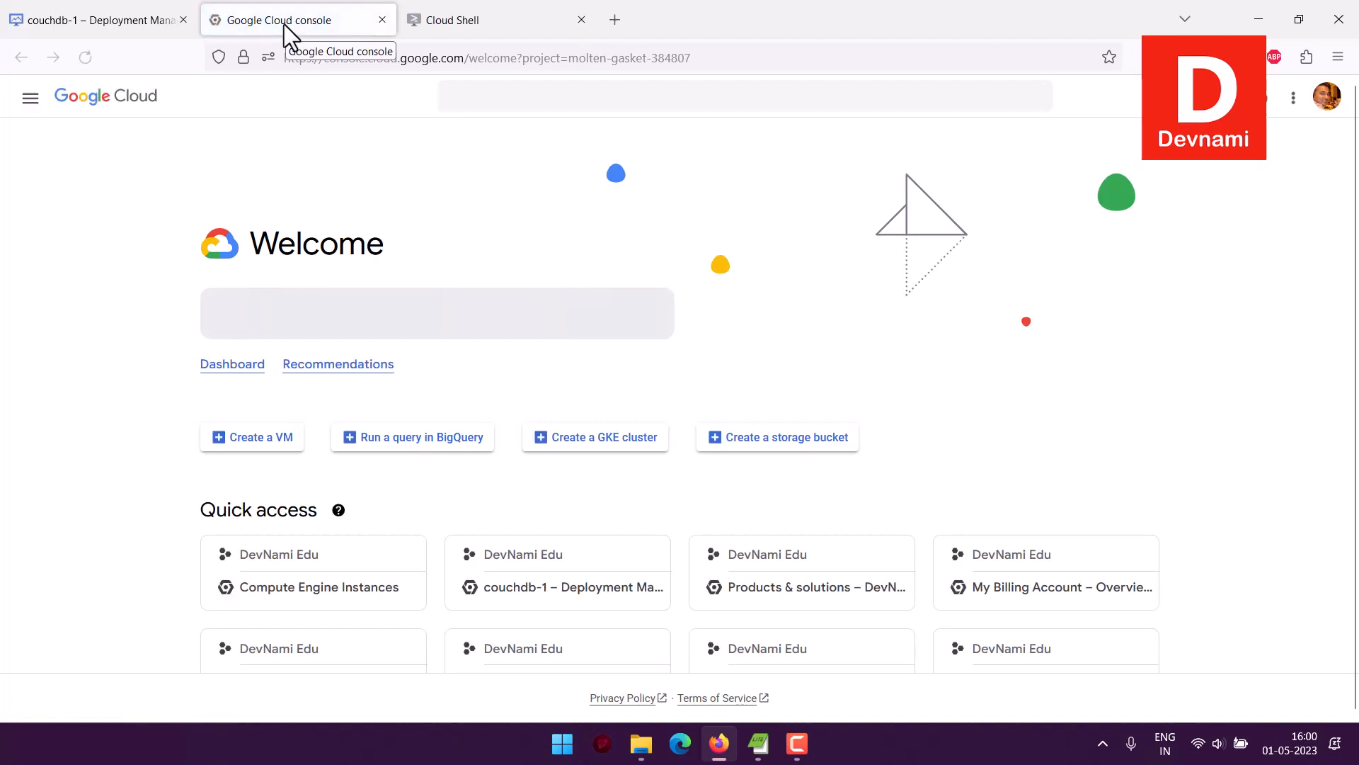
Go to the Compute Engine VM instances and open the details of couchdb-1-vm.
{"action": "left_click", "coordinate": [29, 99]}
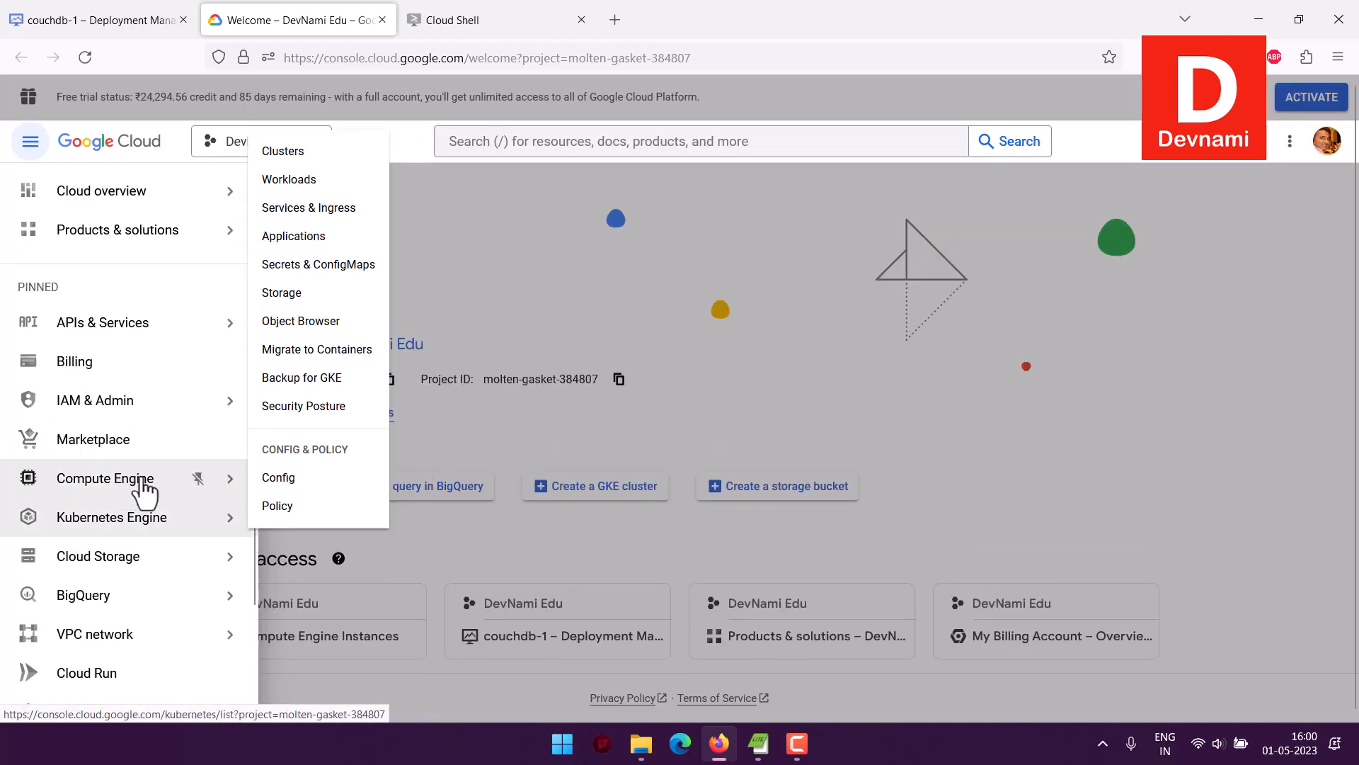
{"action": "mouse_move", "coordinate": [197, 490]}
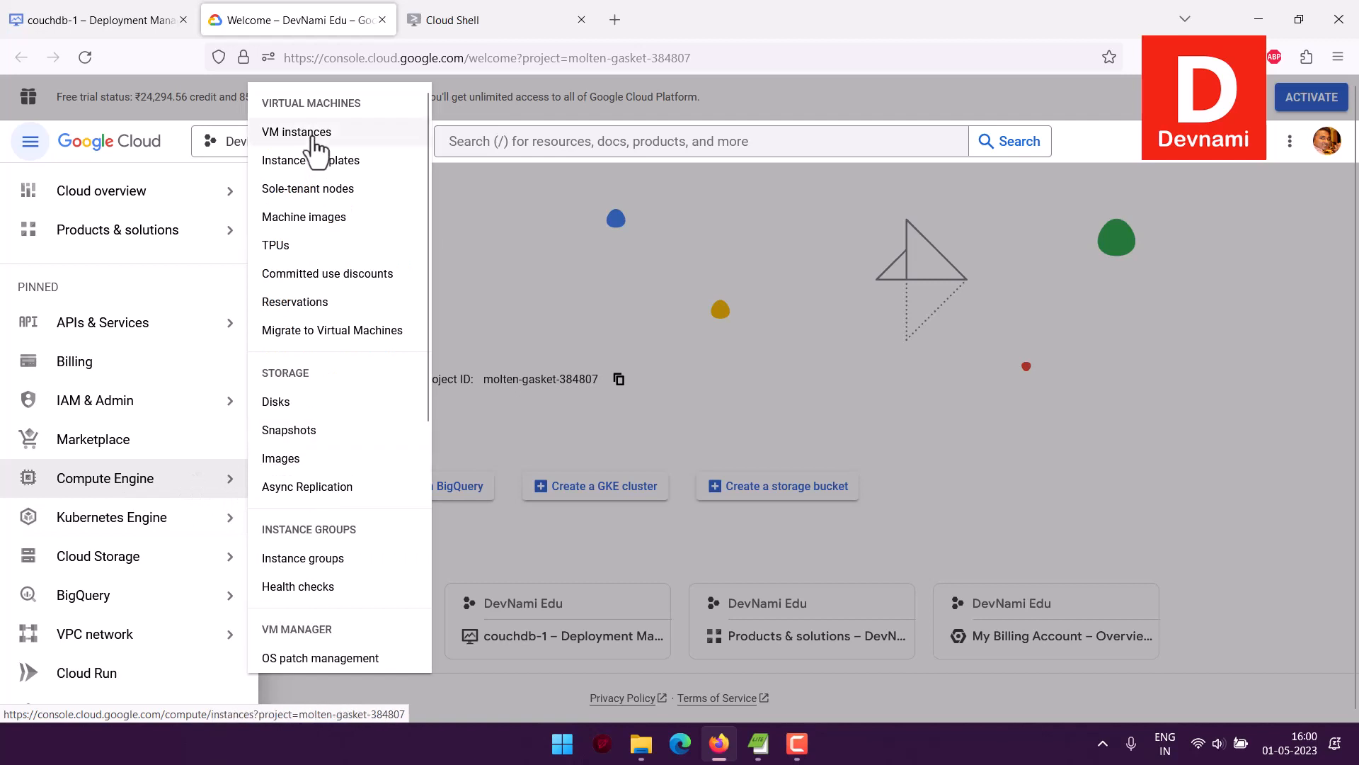
{"action": "left_click", "coordinate": [290, 138]}
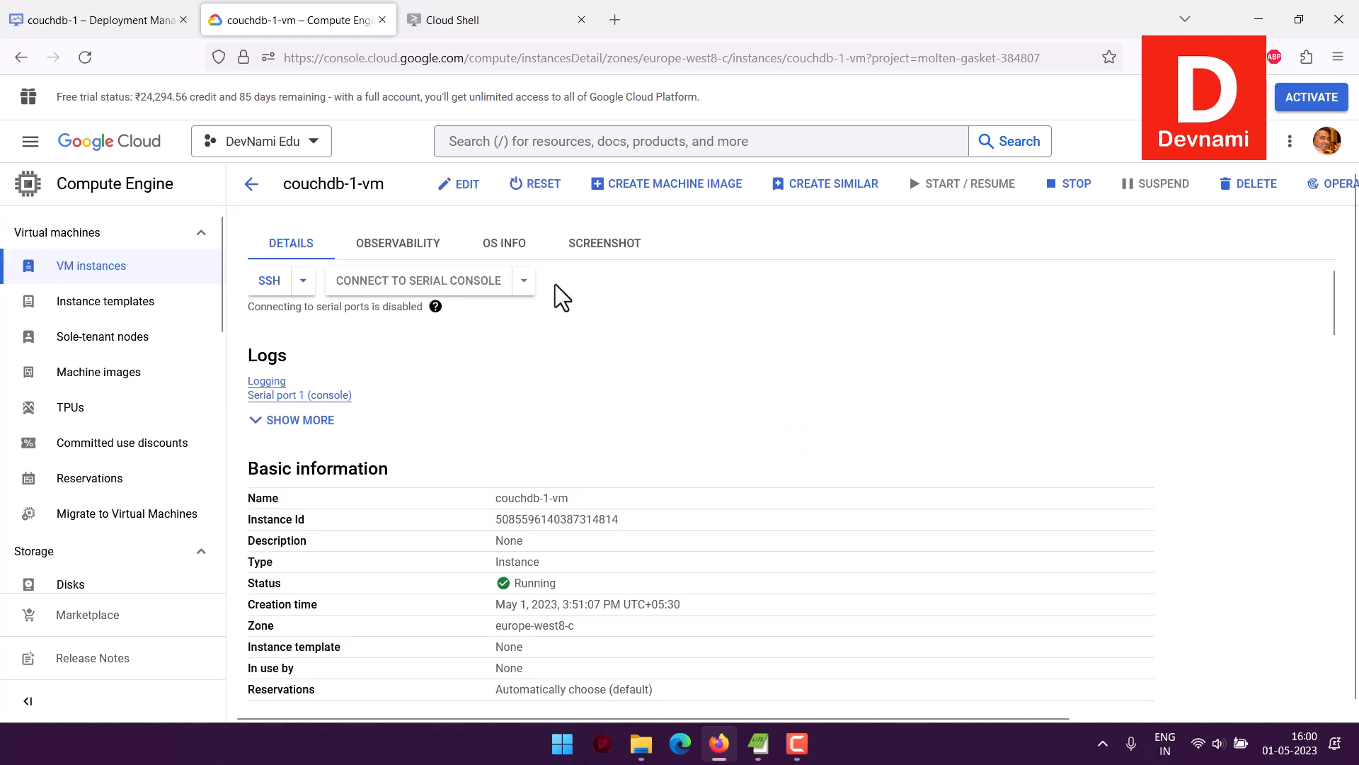
Copy the external IP address of couchdb-1-vm from its network interfaces.
{"action": "scroll", "coordinate": [657, 462], "scroll_direction": "down", "scroll_amount": 15}
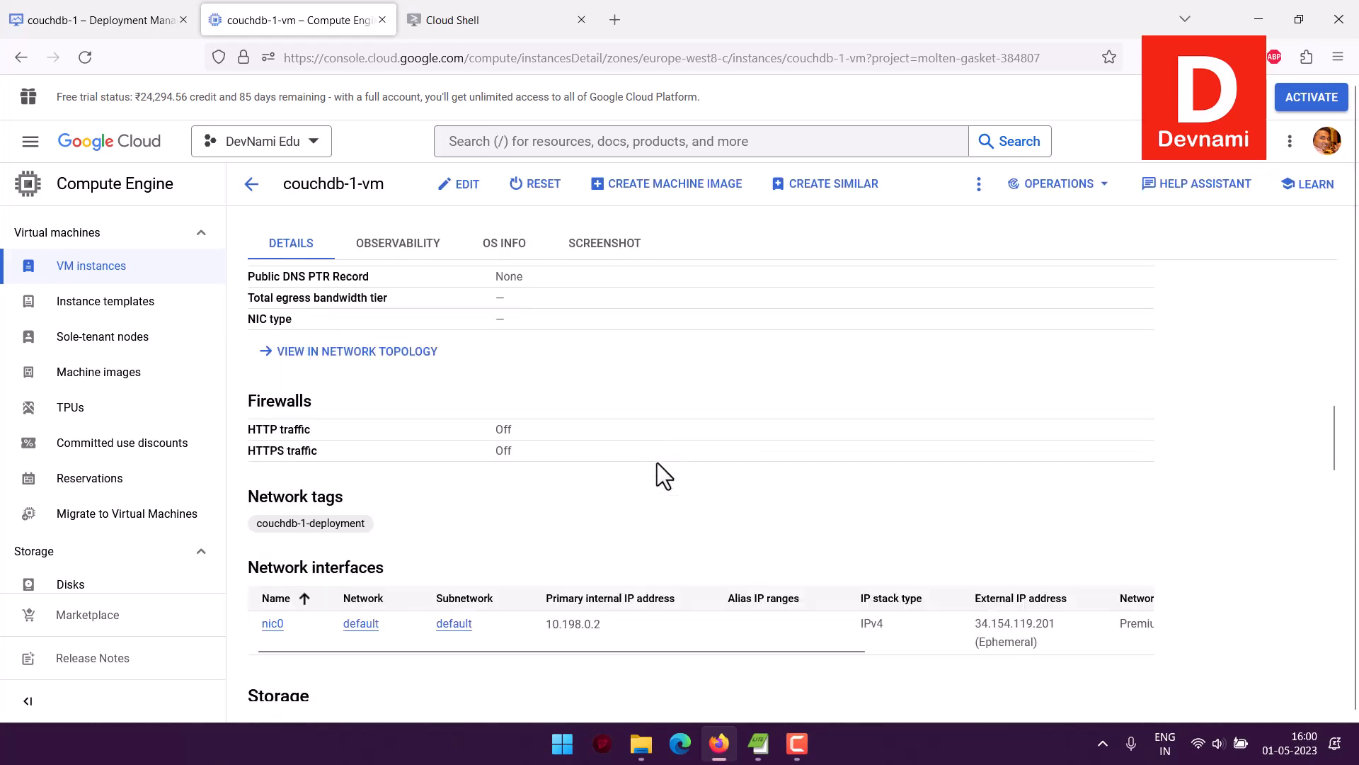
{"action": "scroll", "coordinate": [868, 586], "scroll_direction": "down", "scroll_amount": 1}
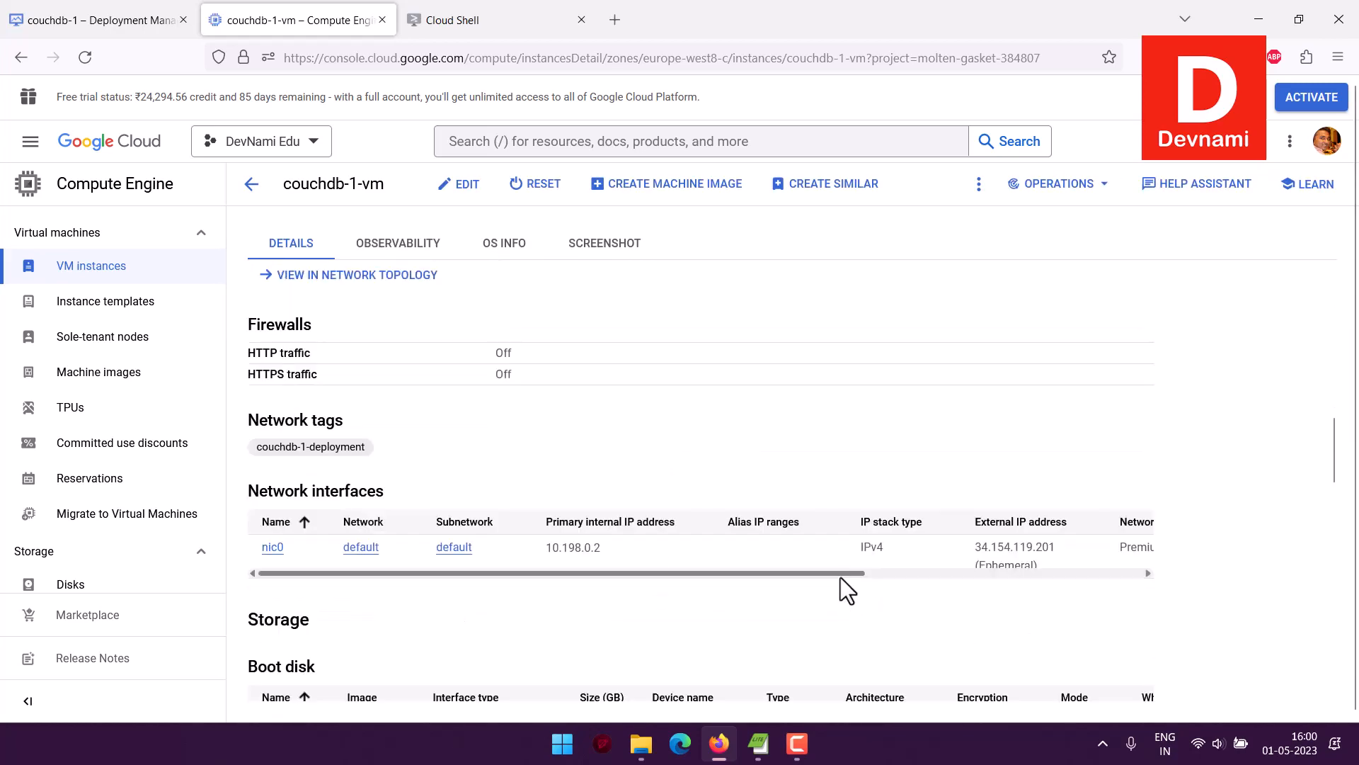
{"action": "left_click_drag", "start_coordinate": [840, 576], "coordinate": [937, 549]}
{"action": "right_click", "coordinate": [934, 546]}
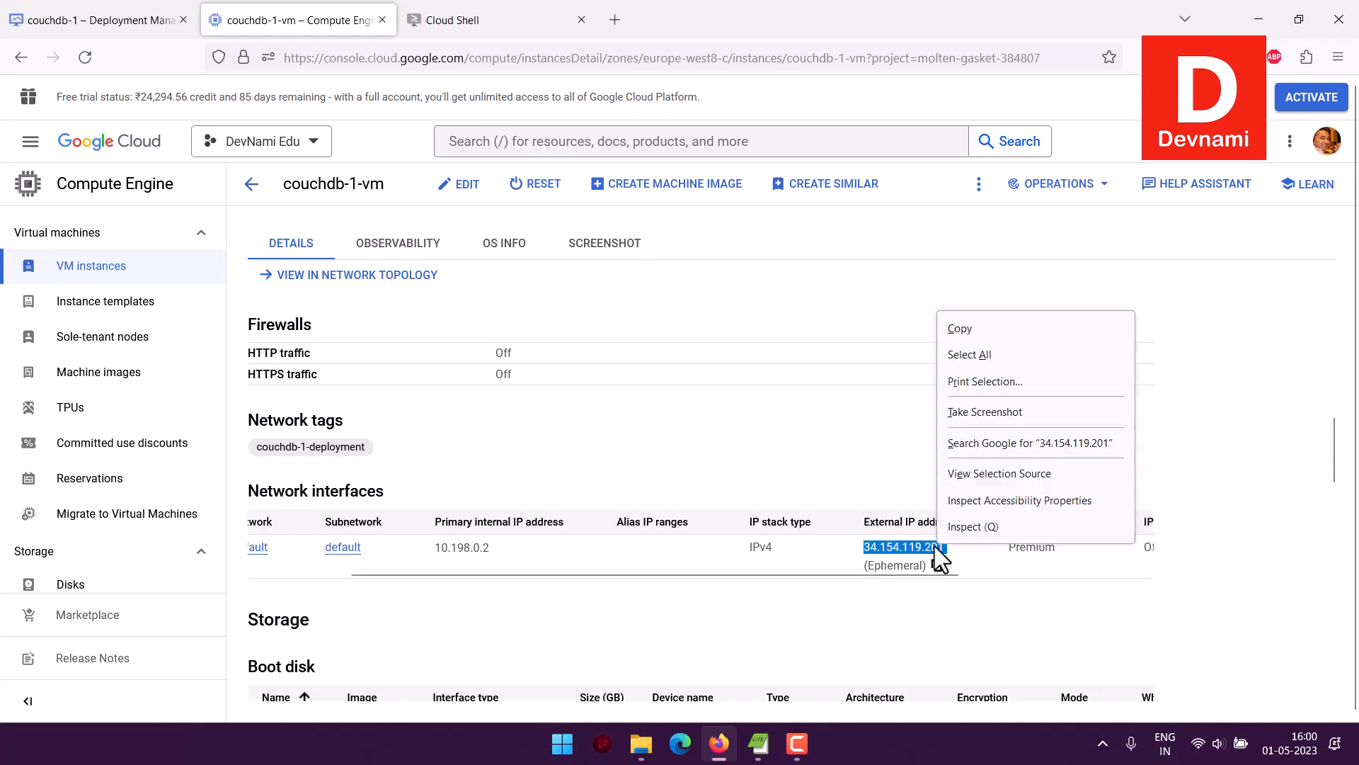
{"action": "left_click", "coordinate": [970, 331]}
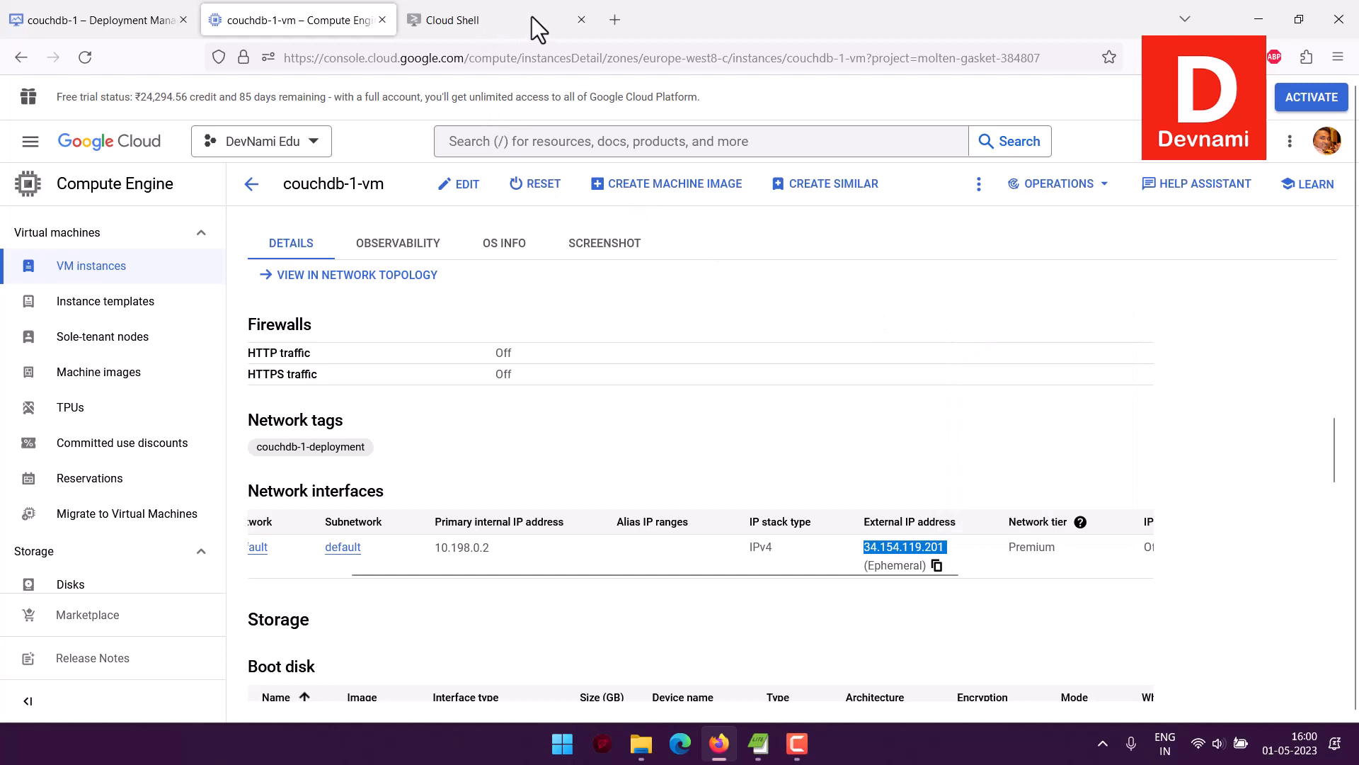
Load the CouchDB web interface at 34.154.119.201:5984/_utils/ in a new browser tab.
{"action": "left_click", "coordinate": [615, 19]}
{"action": "key", "text": "ctrl+v"}
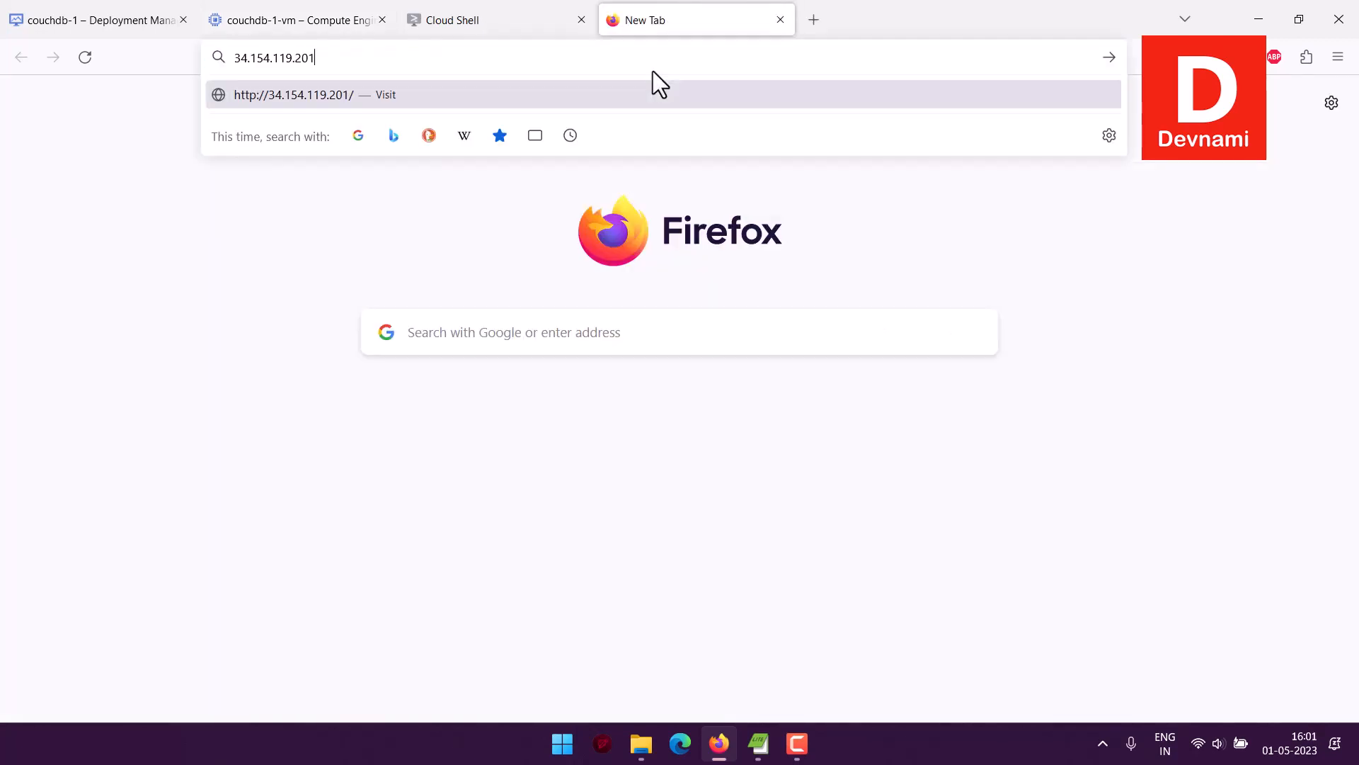
{"action": "type", "text": ":5984/"}
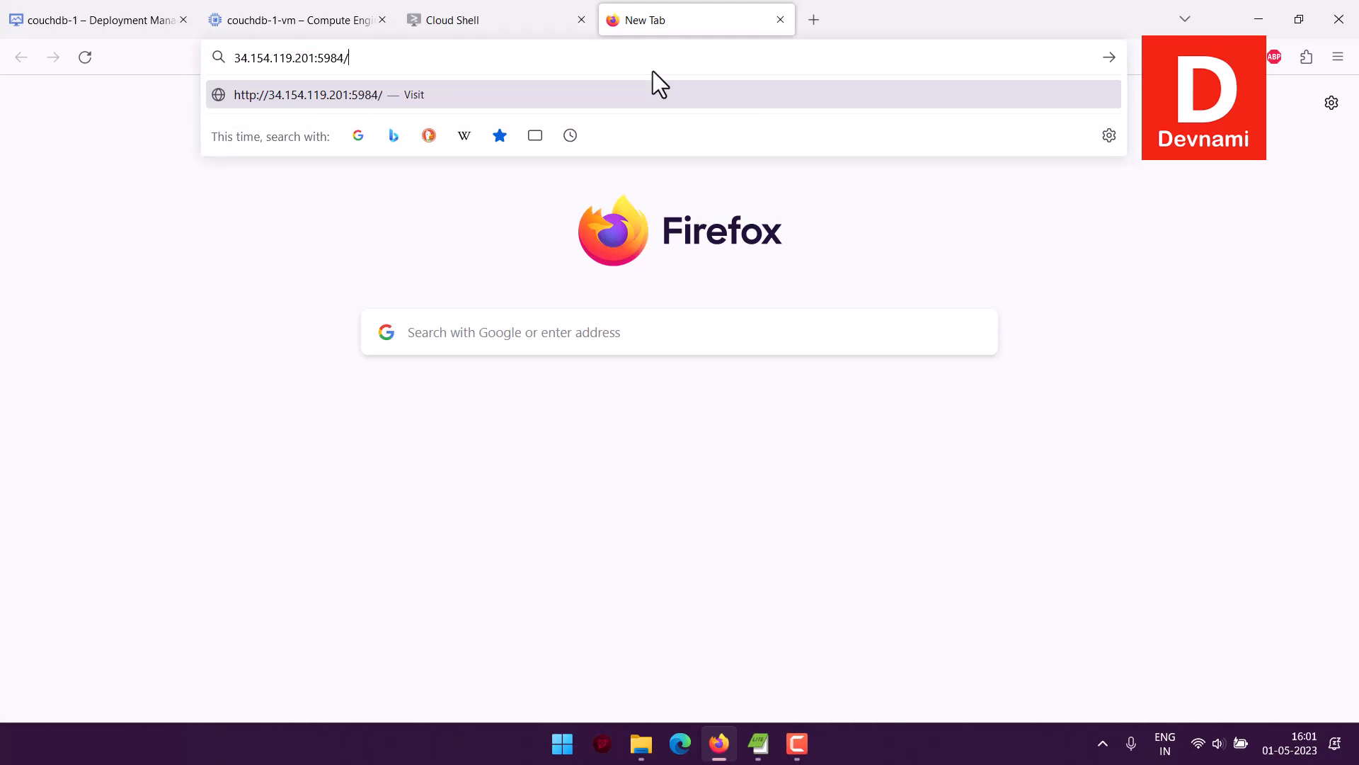
{"action": "type", "text": "_utils/"}
{"action": "key", "text": "Return"}
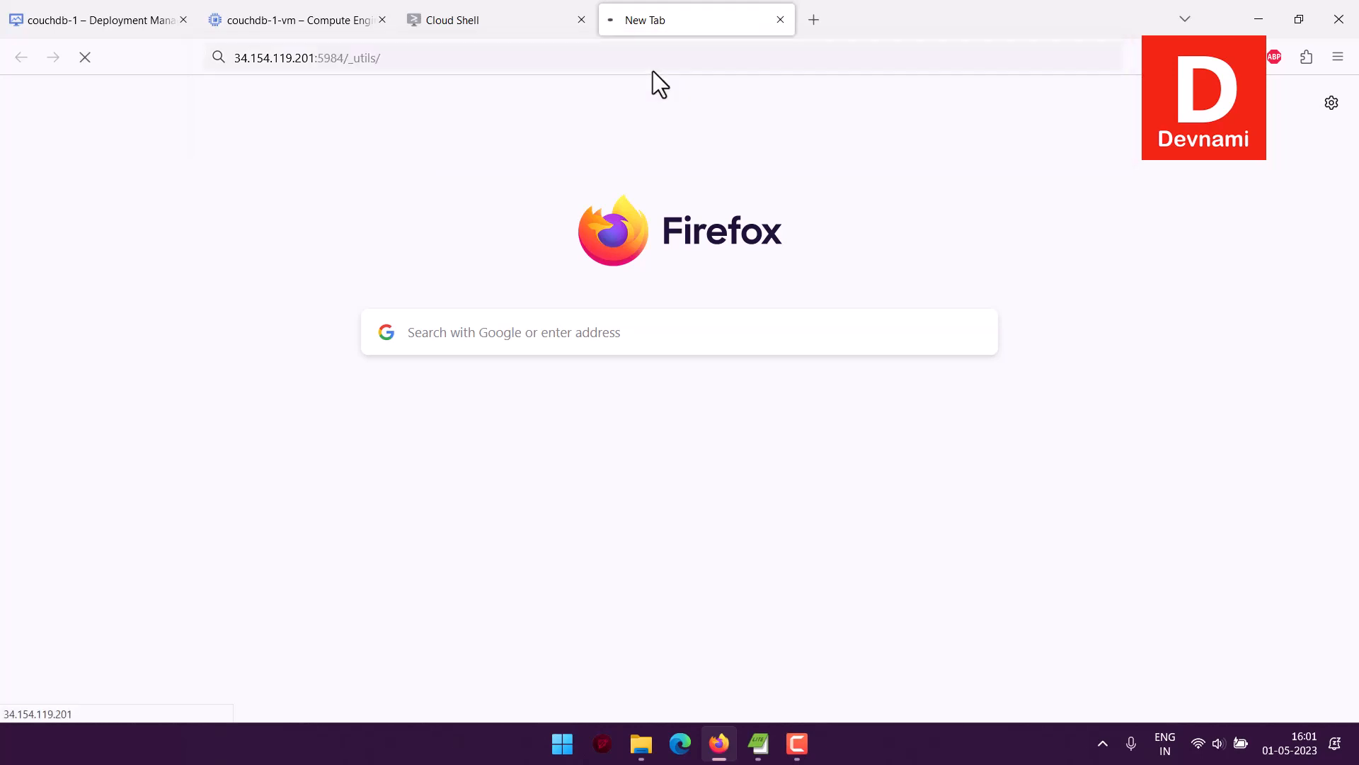
Sign in to the CouchDB site as administrator with the temporary password copied from the couchdb-1 deployment details.
{"action": "type", "text": "admini"}
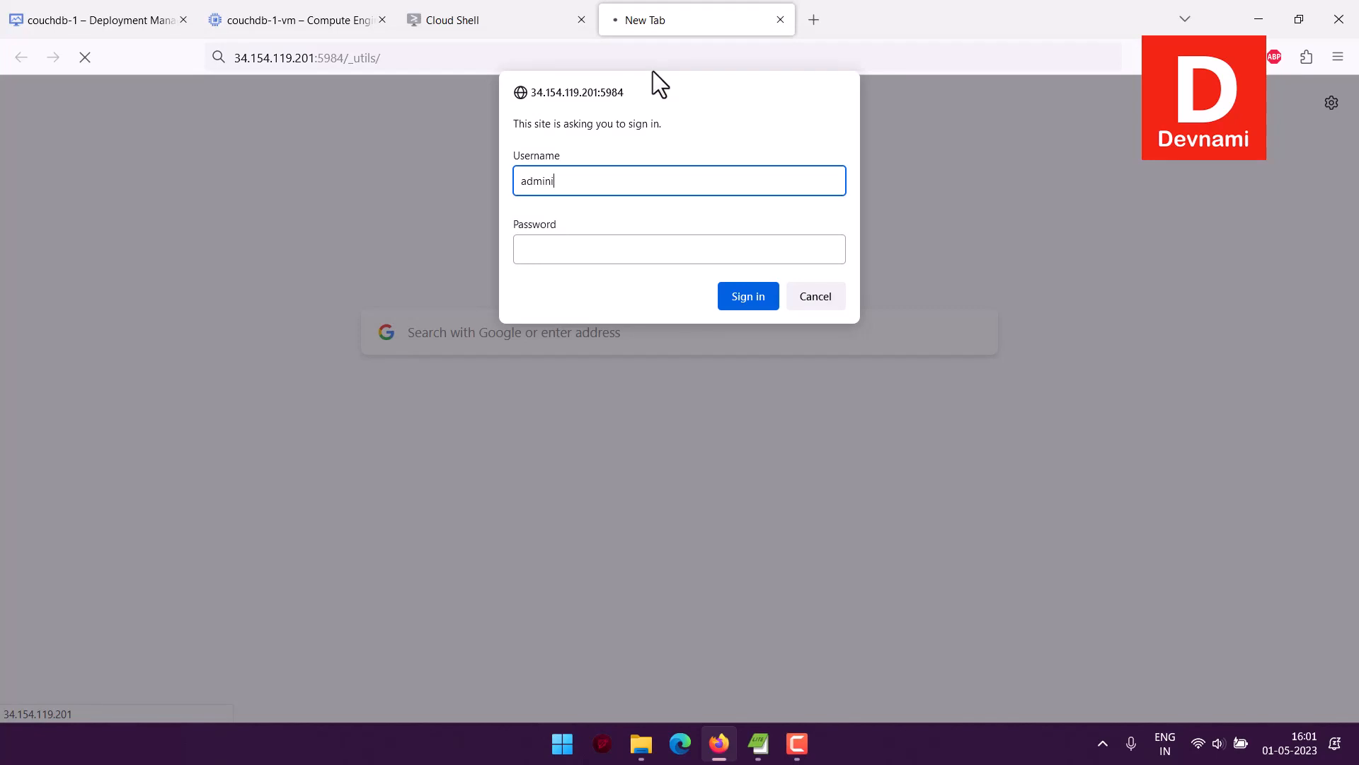
{"action": "type", "text": "strator"}
{"action": "left_click", "coordinate": [107, 20]}
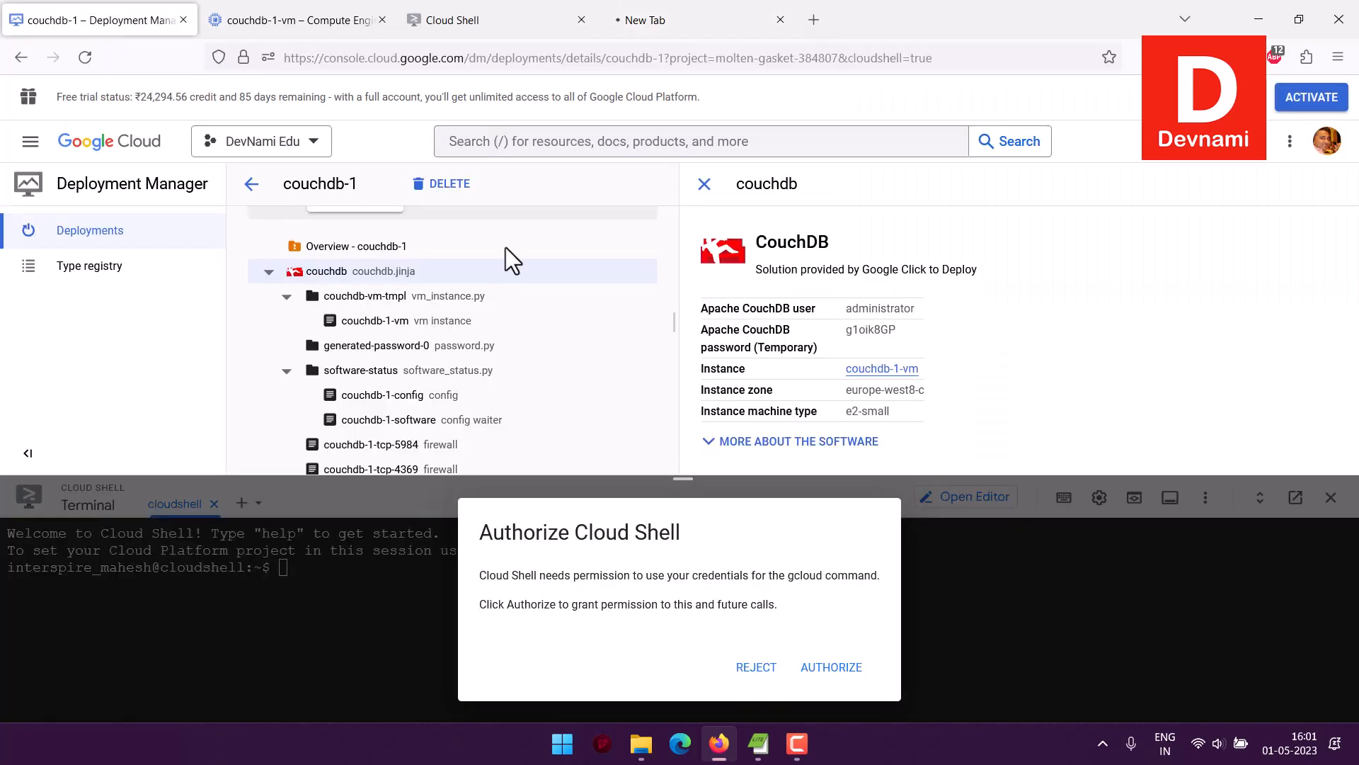
{"action": "double_click", "coordinate": [900, 329]}
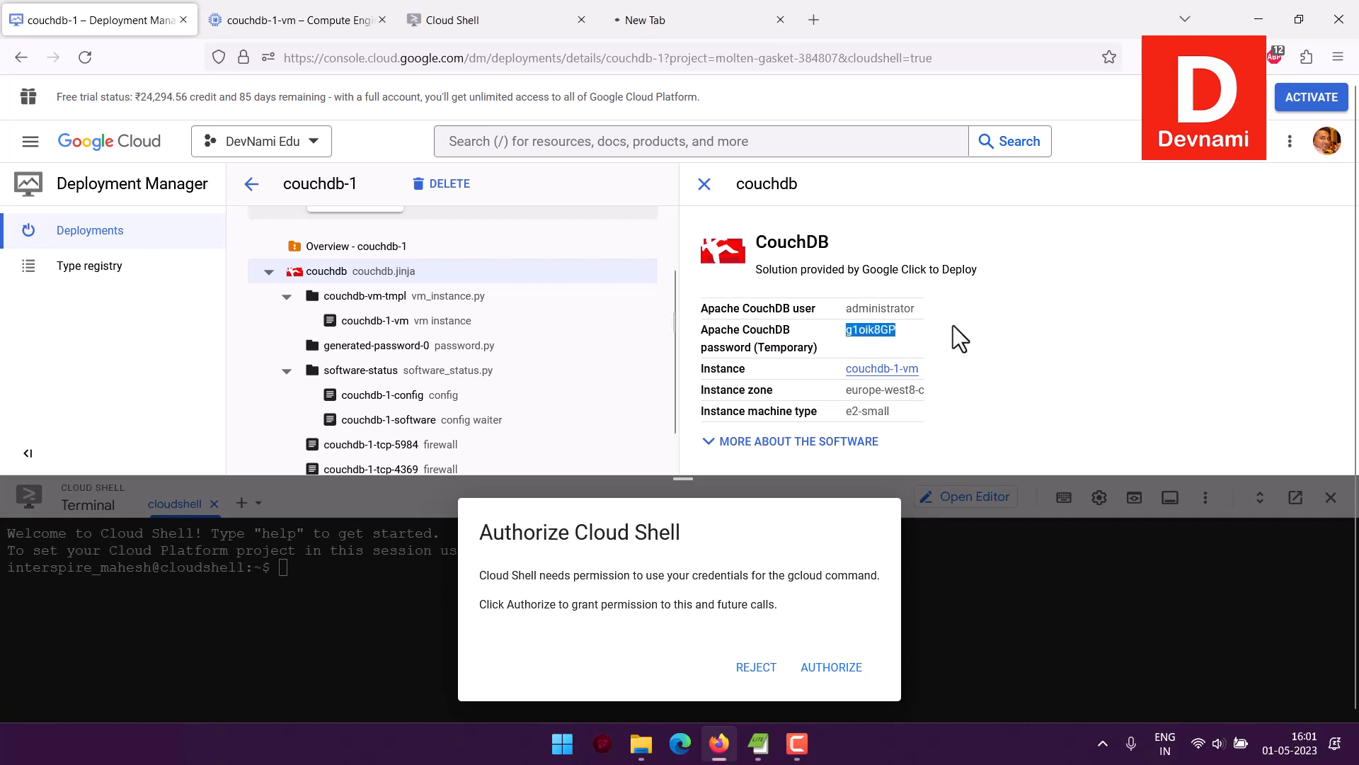
{"action": "left_click", "coordinate": [655, 28]}
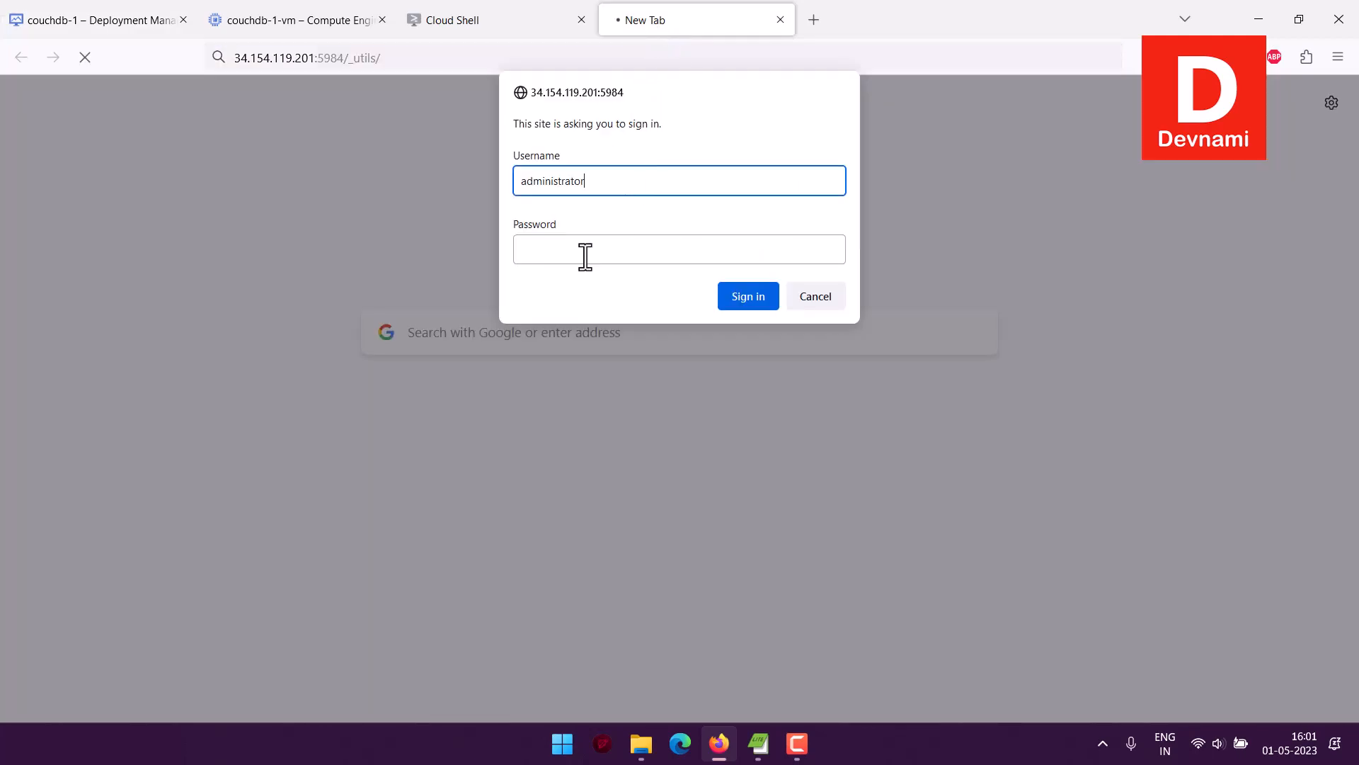
{"action": "left_click", "coordinate": [729, 294]}
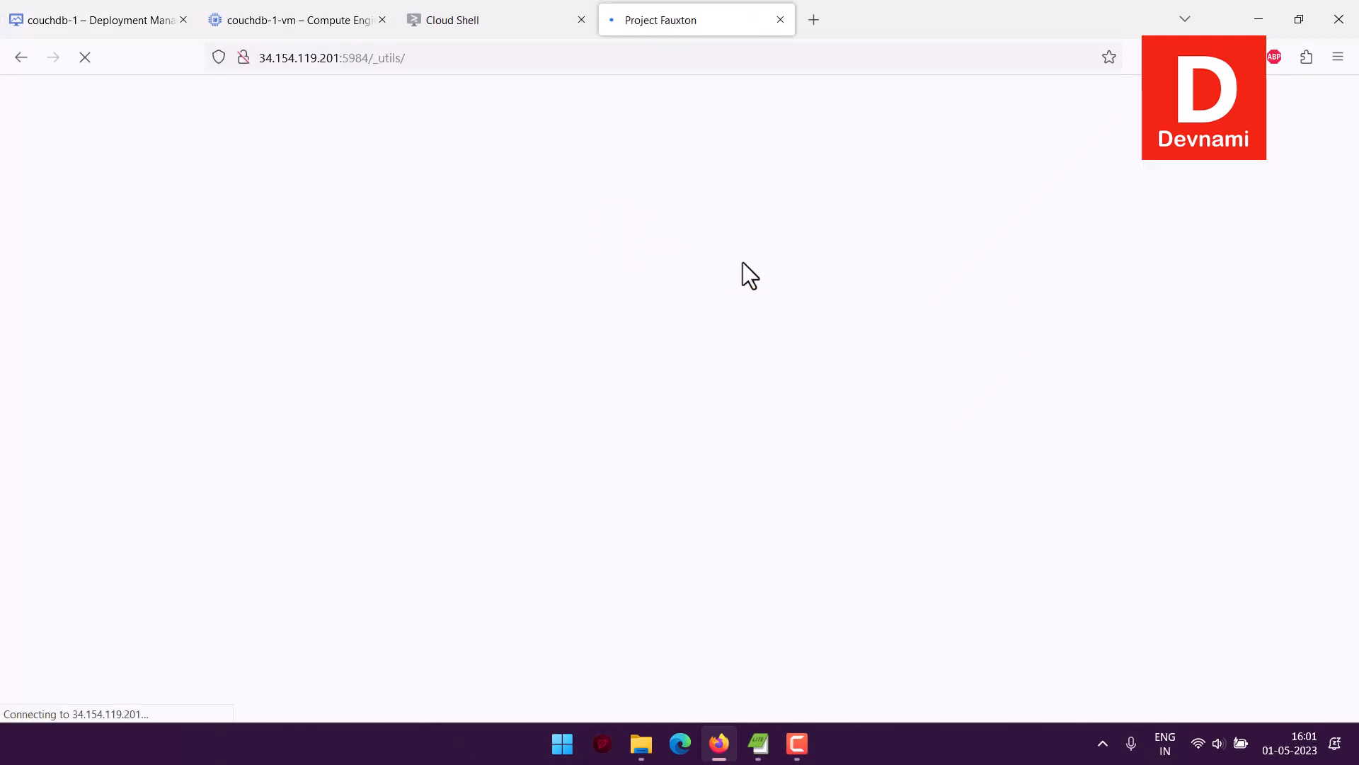